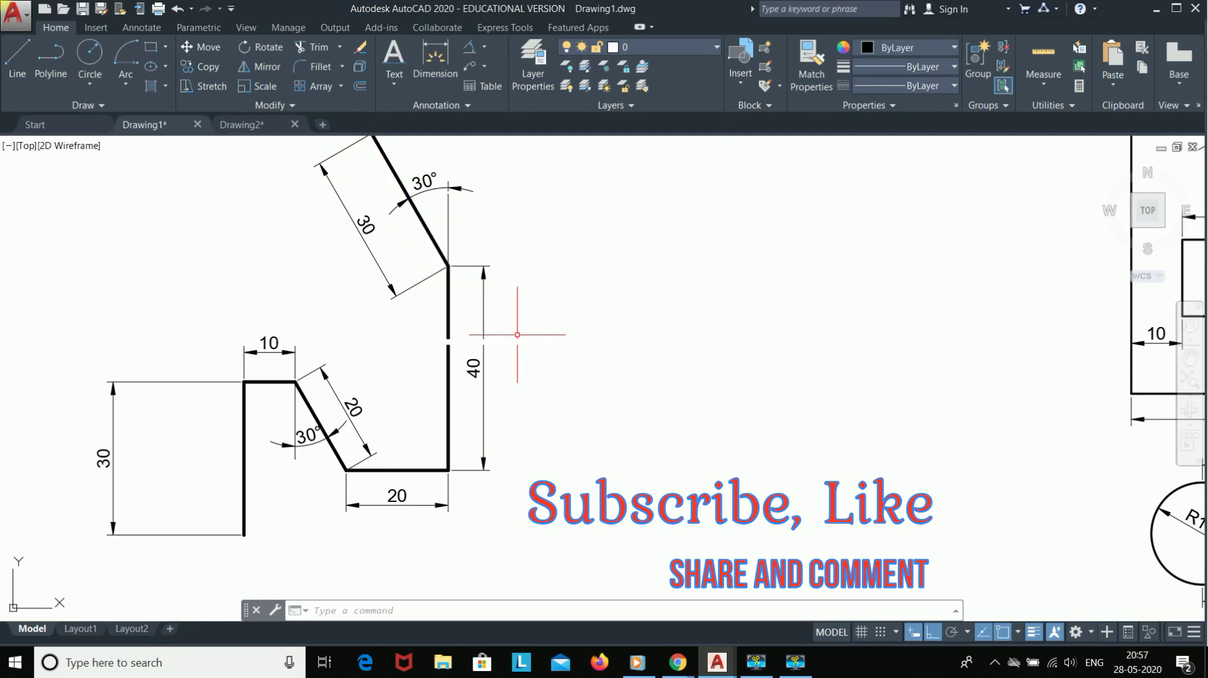
Step: Draw a 30-unit line straight up in the empty area beside the dimensioned profile, continuing with a 10-unit horizontal line to the right
left_click(18, 63)
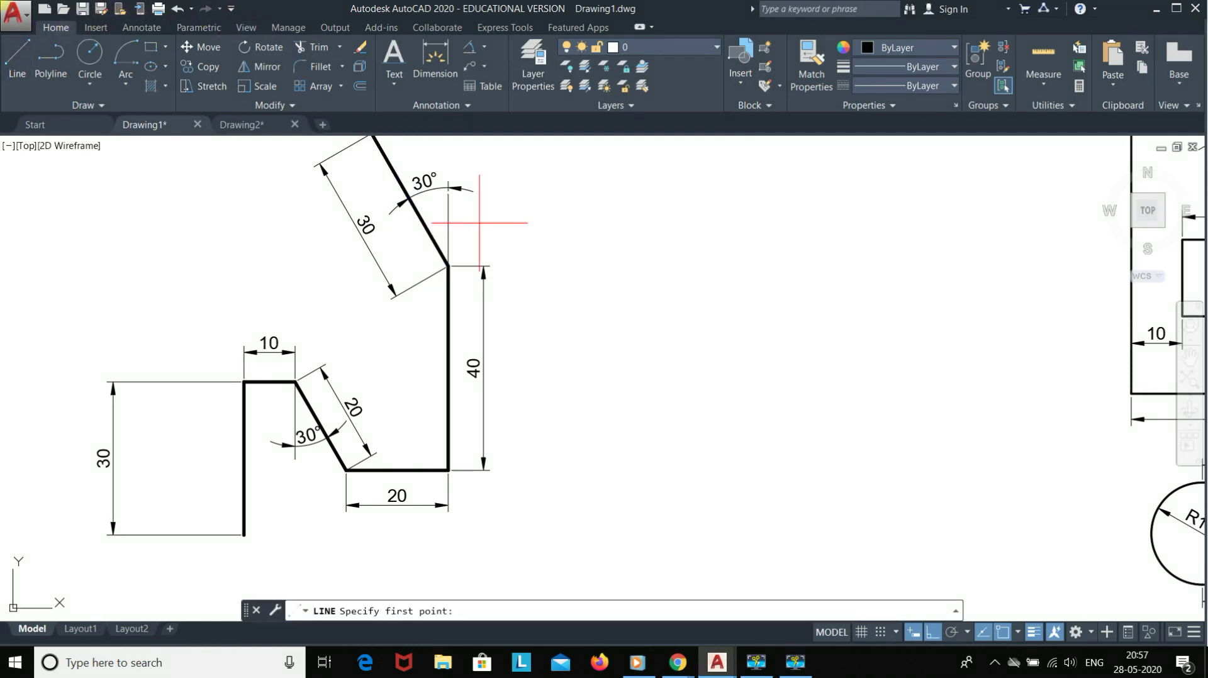
left_click(579, 549)
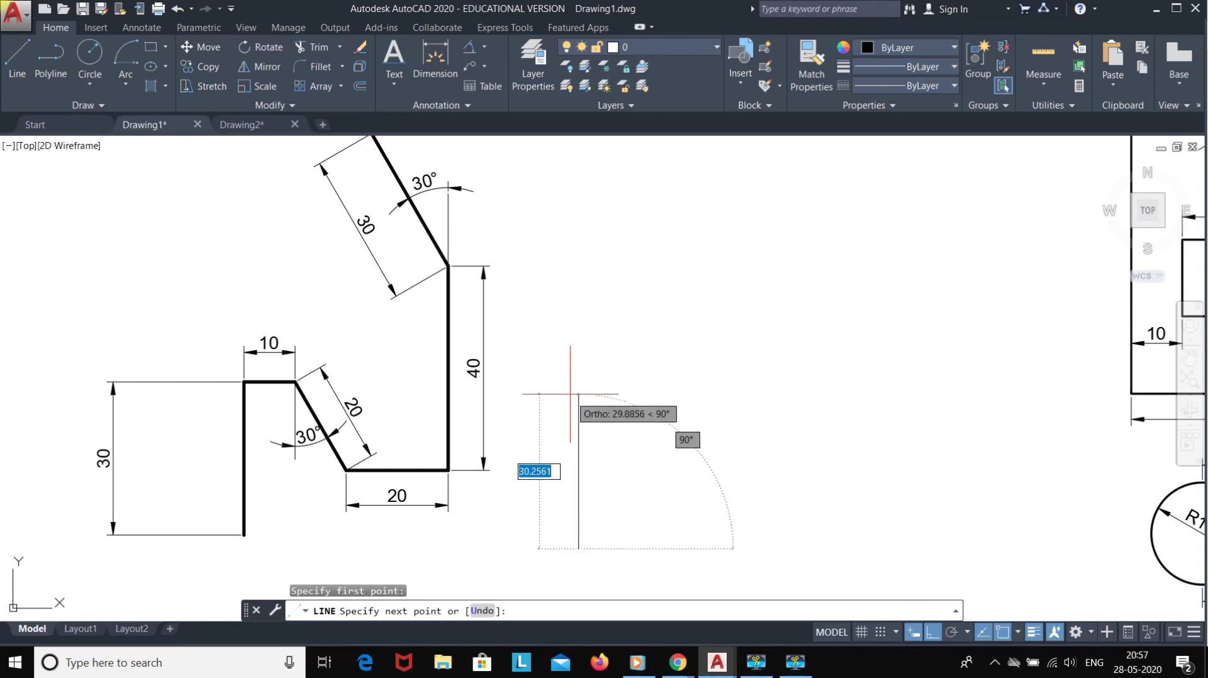
type("30")
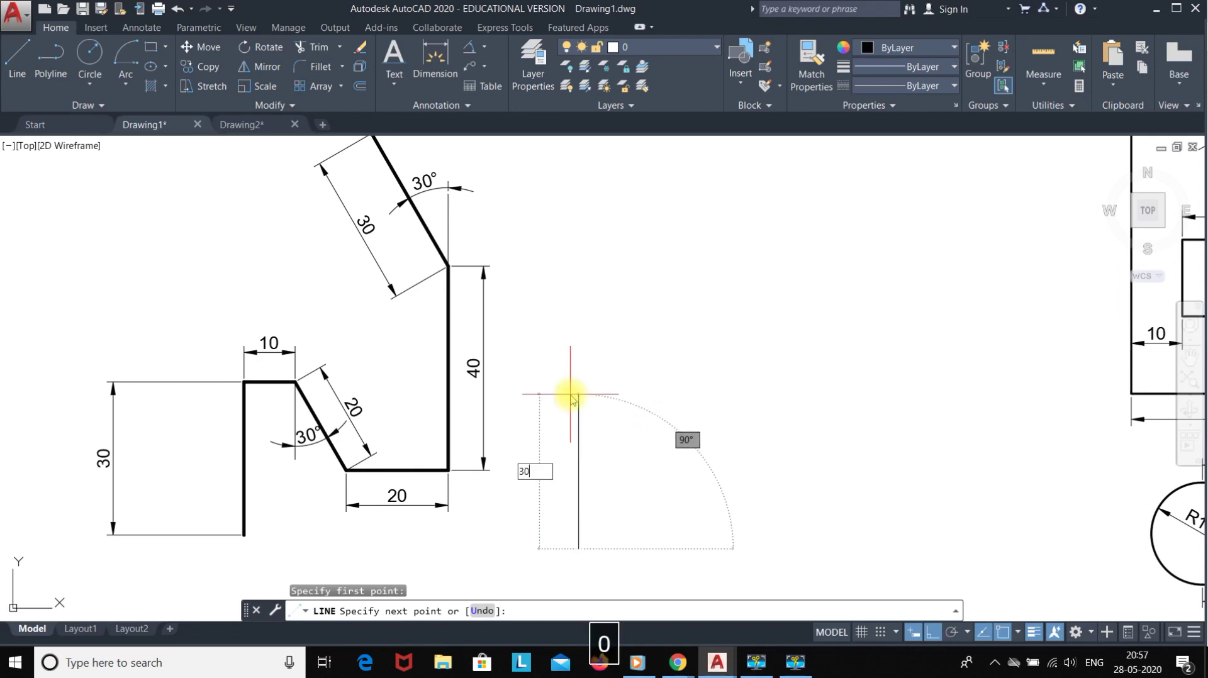
key("Return")
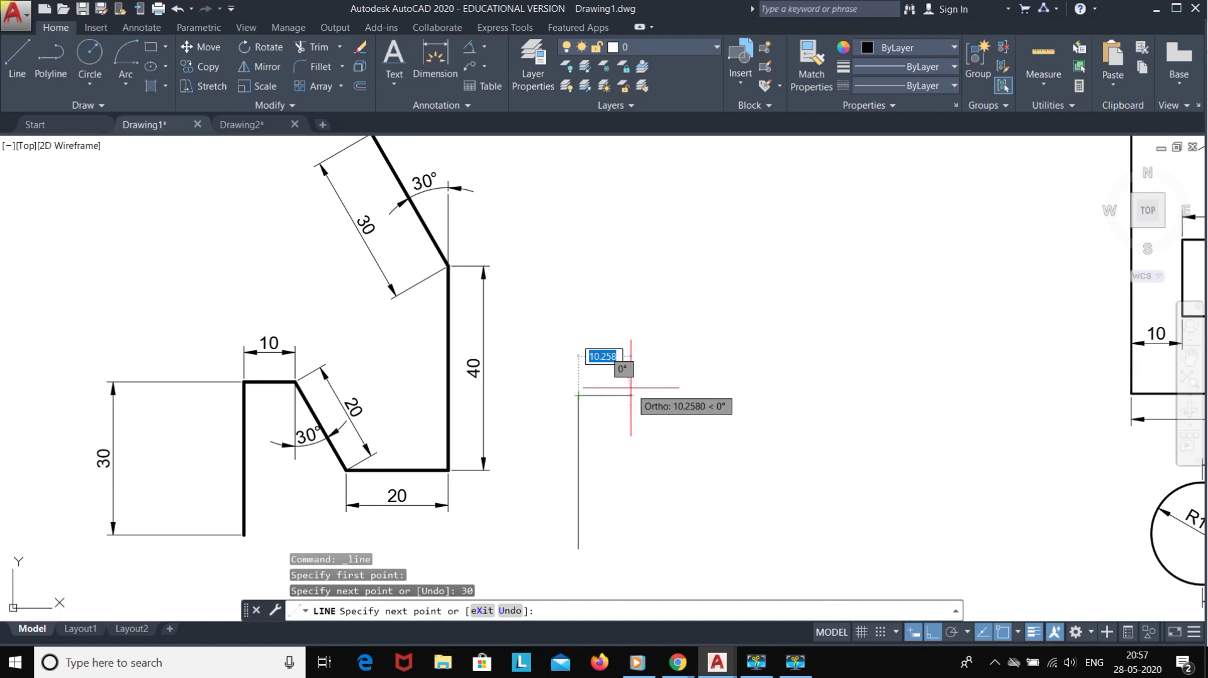
type("10")
key("Return")
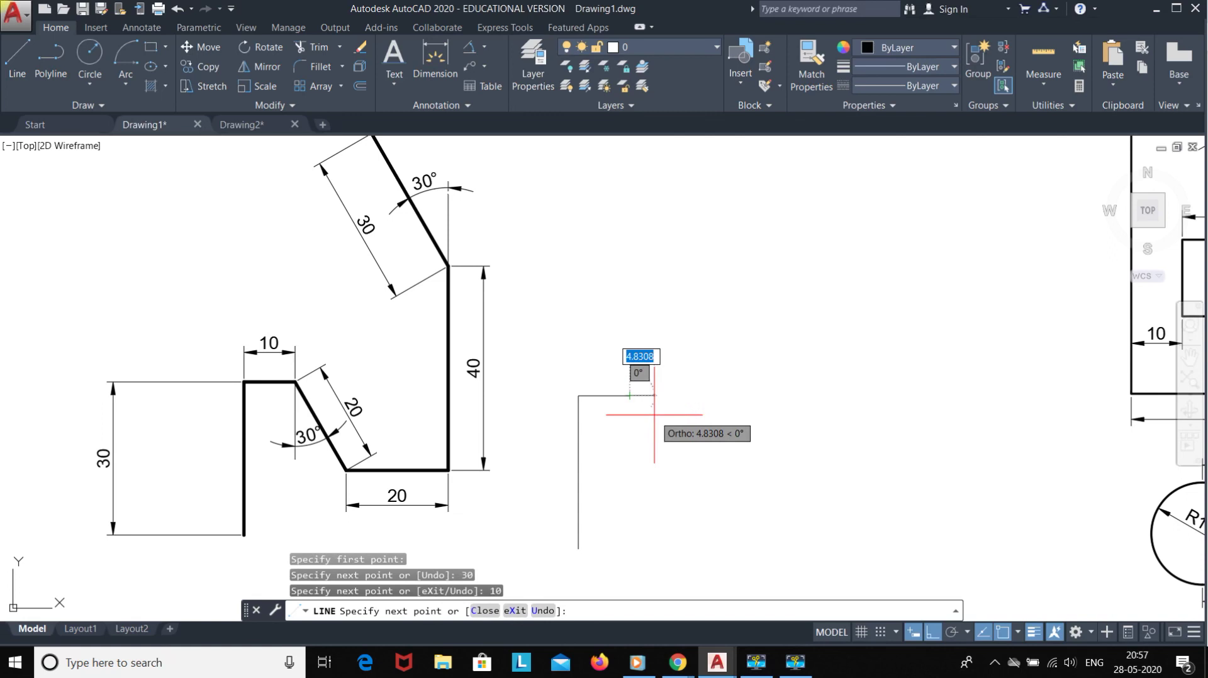
key("Escape")
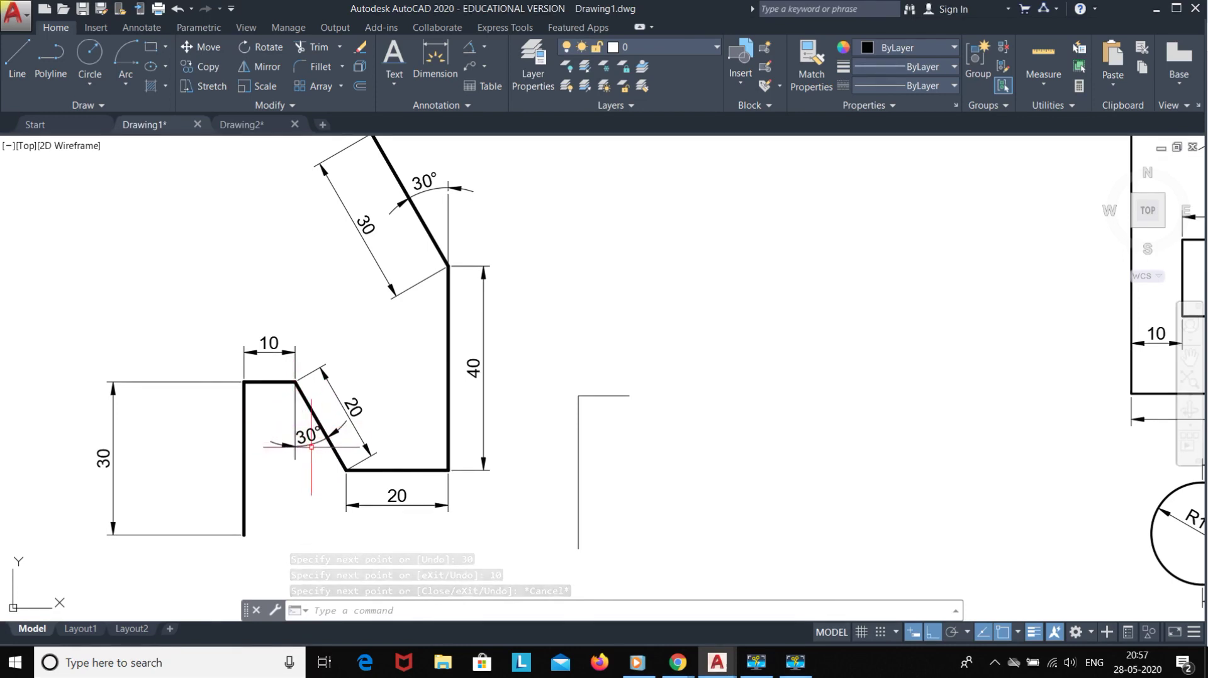
Step: After consulting the angle diagram in Drawing2, draw a 20-unit line at -60° from the free end of the 10-unit line with Ortho off
mouse_move(294, 445)
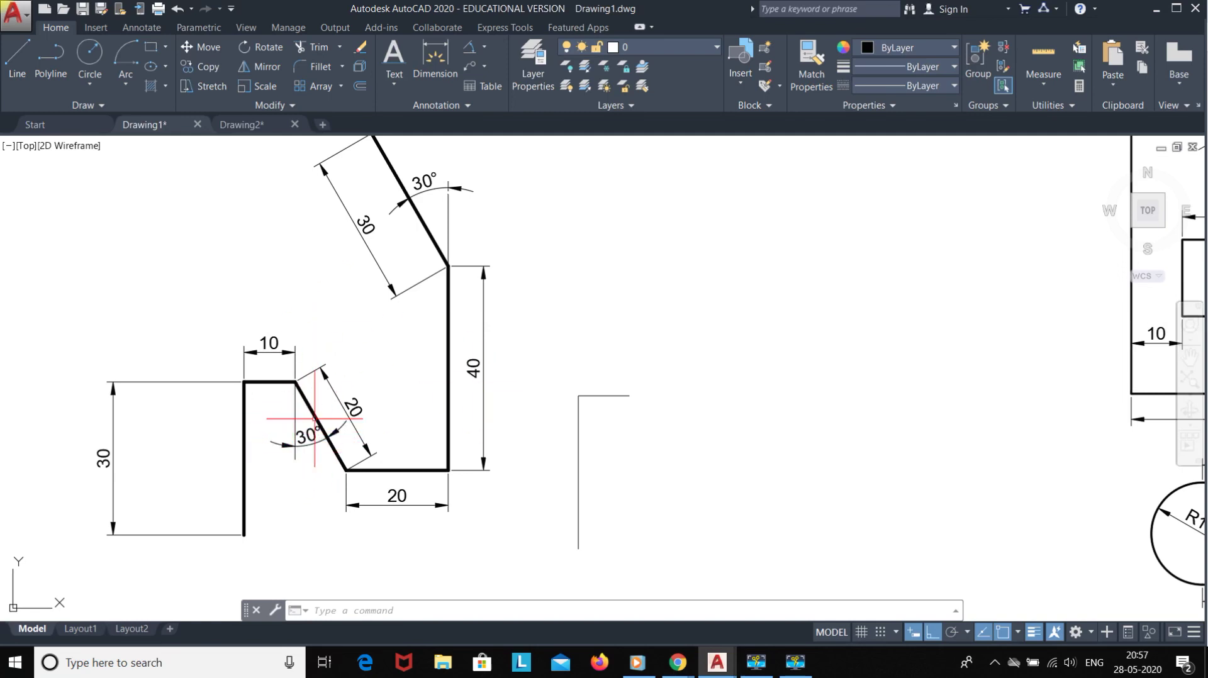
left_click(255, 126)
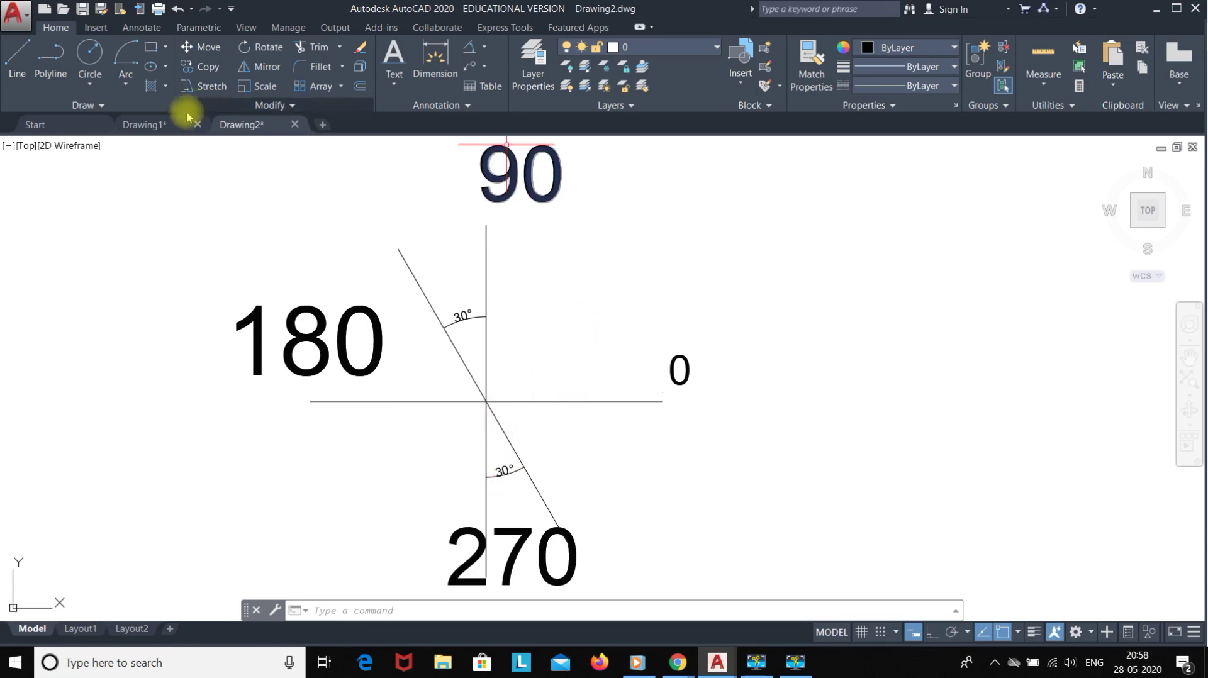
left_click(145, 124)
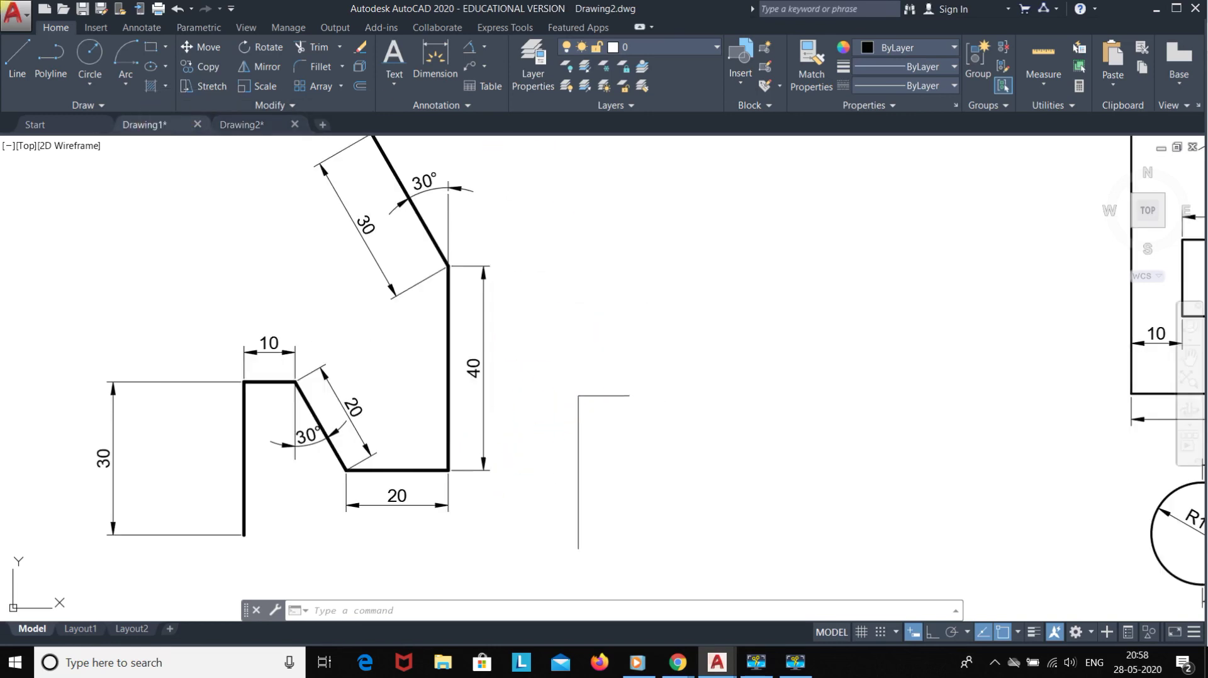
left_click(17, 57)
left_click(630, 396)
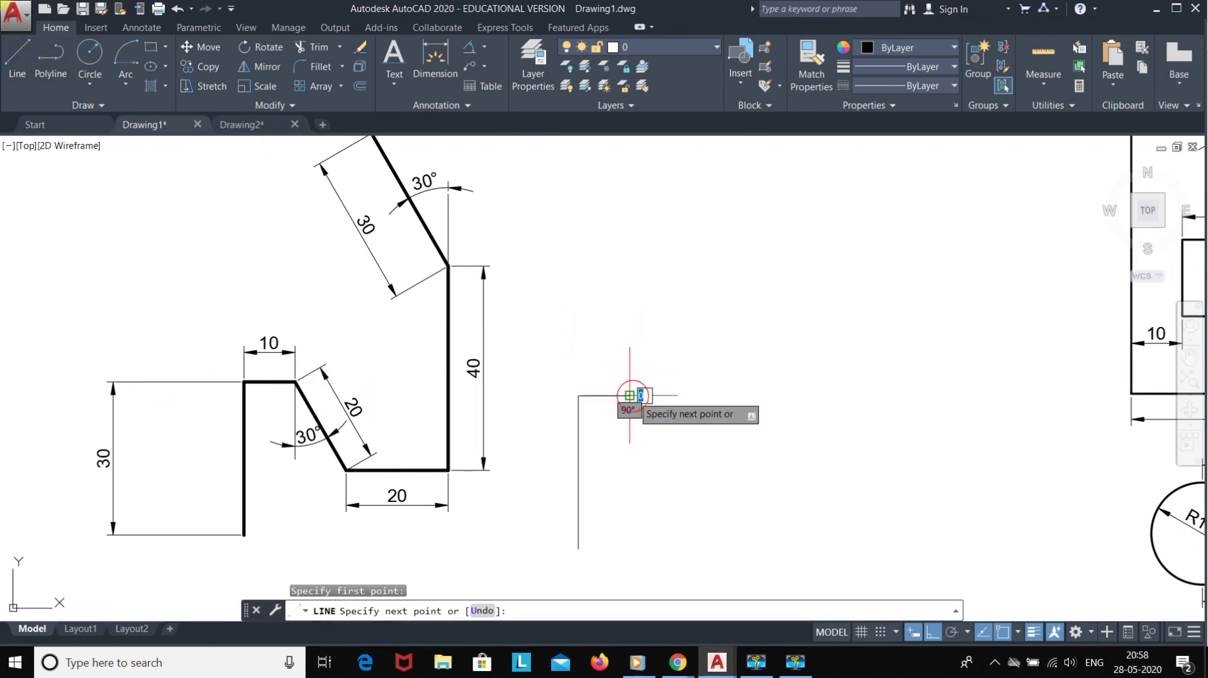
left_click(933, 632)
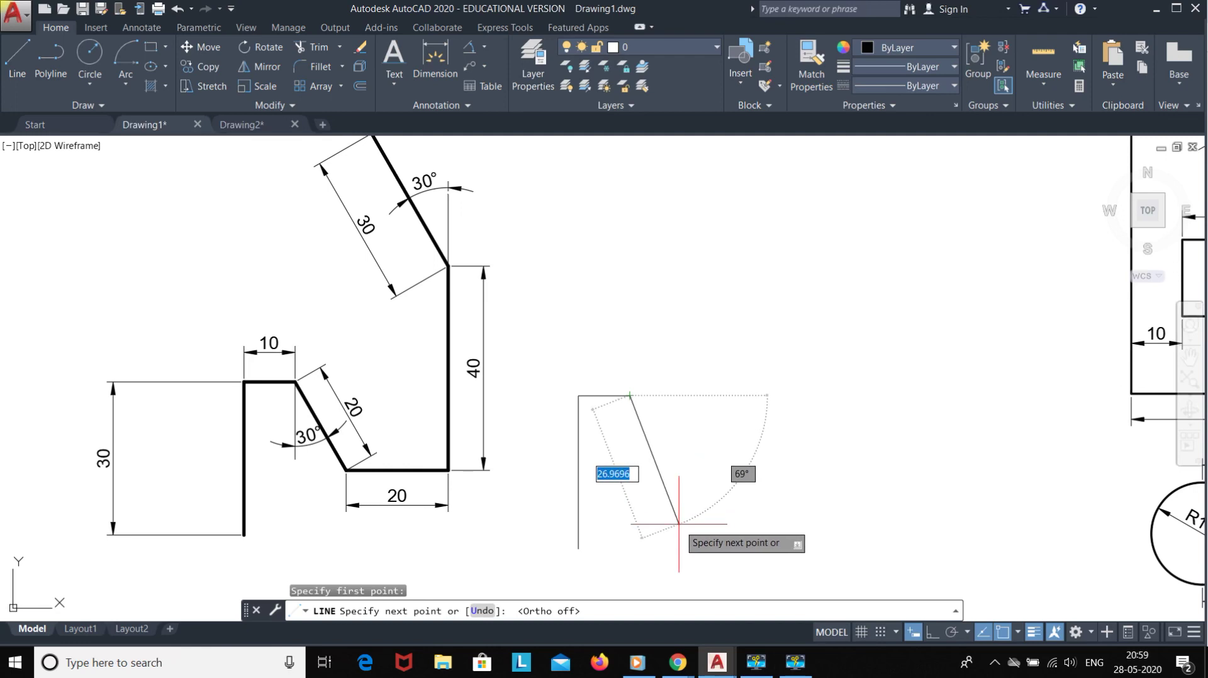
type("@")
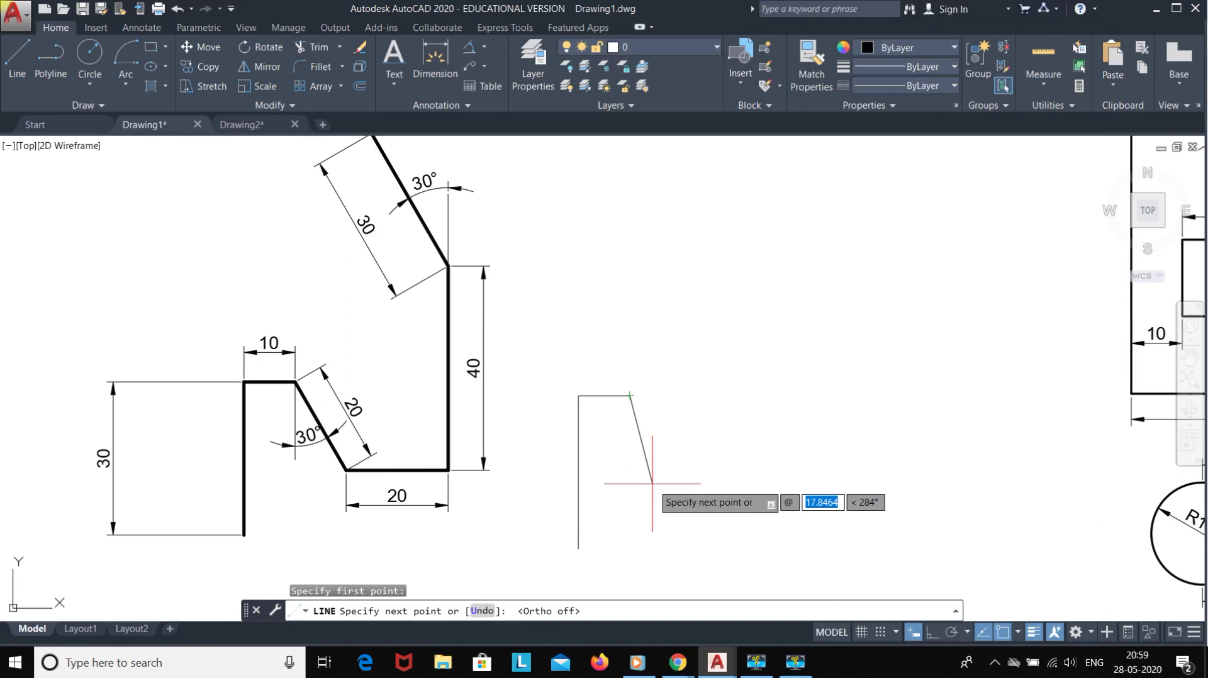
type("20")
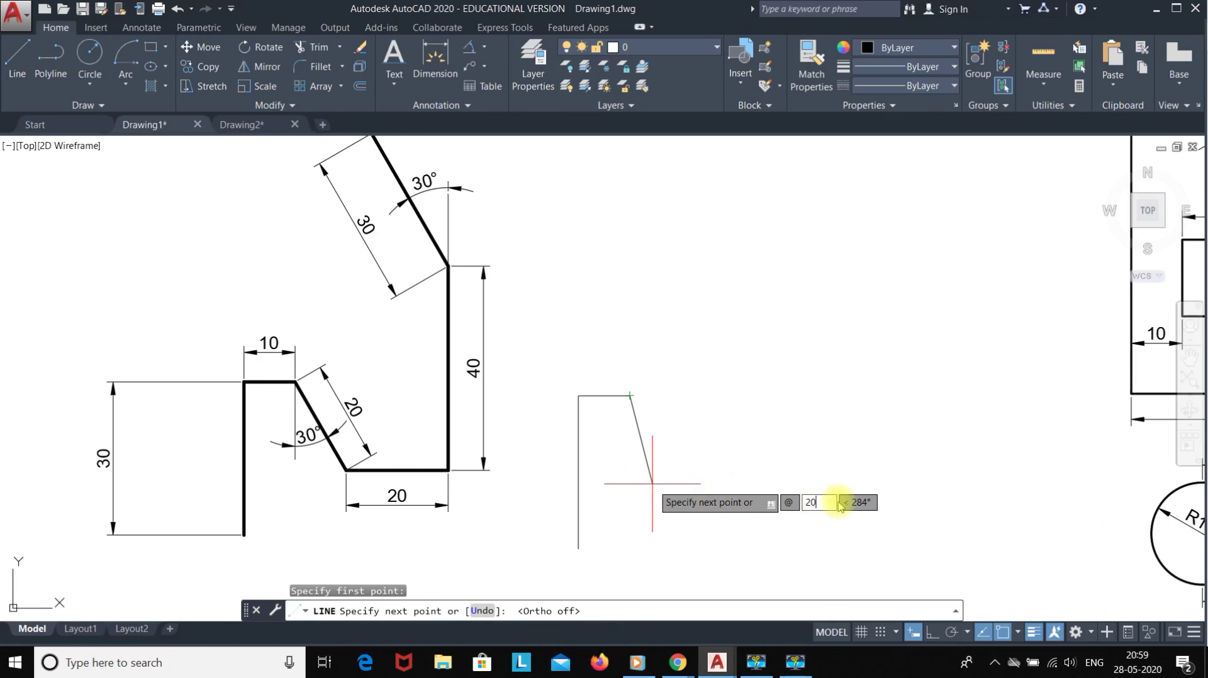
key("Tab")
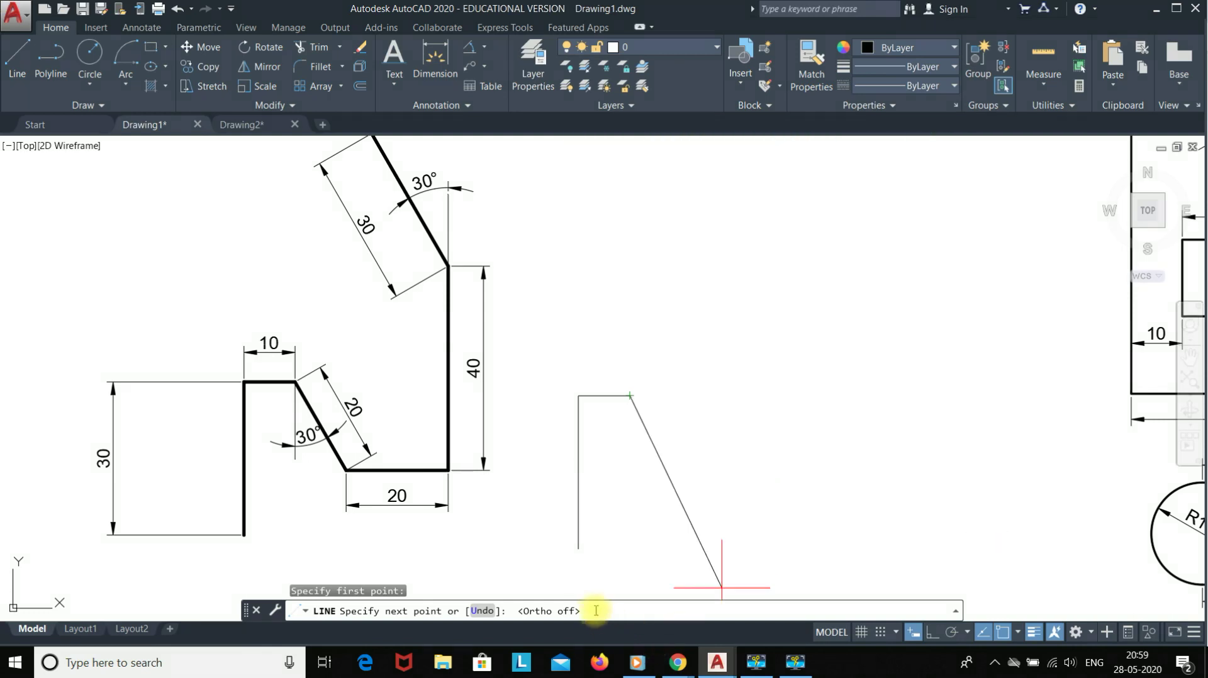
type("20")
key("Tab")
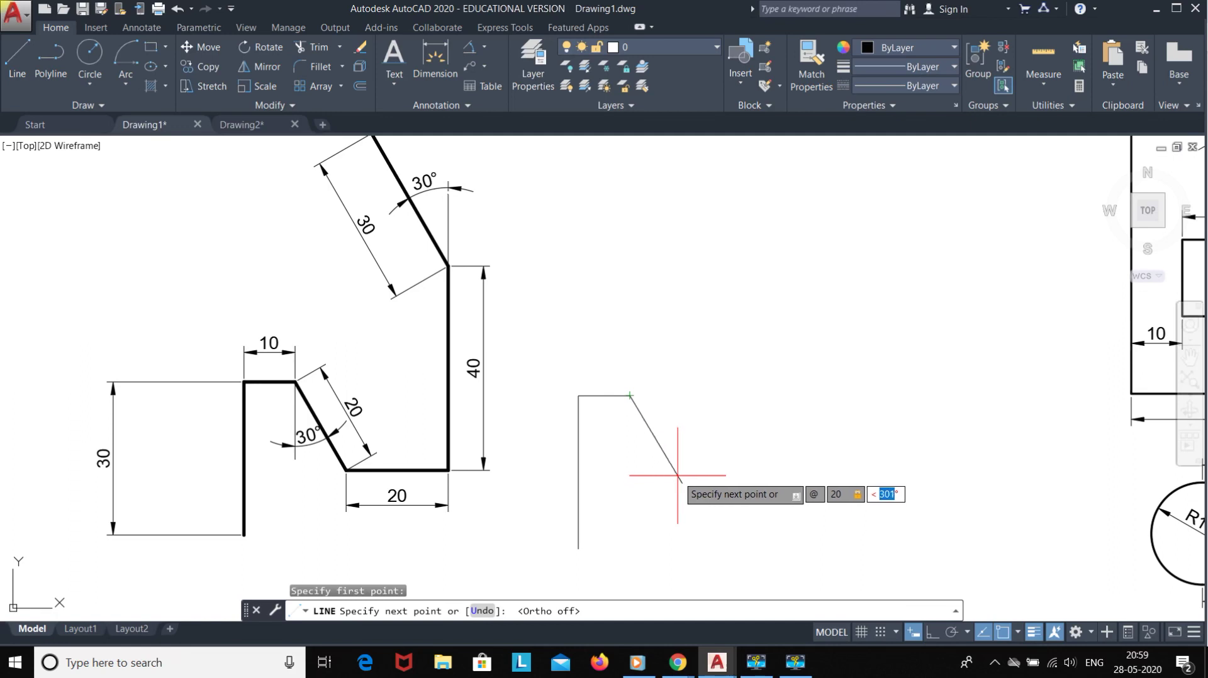
type("-60")
key("Return")
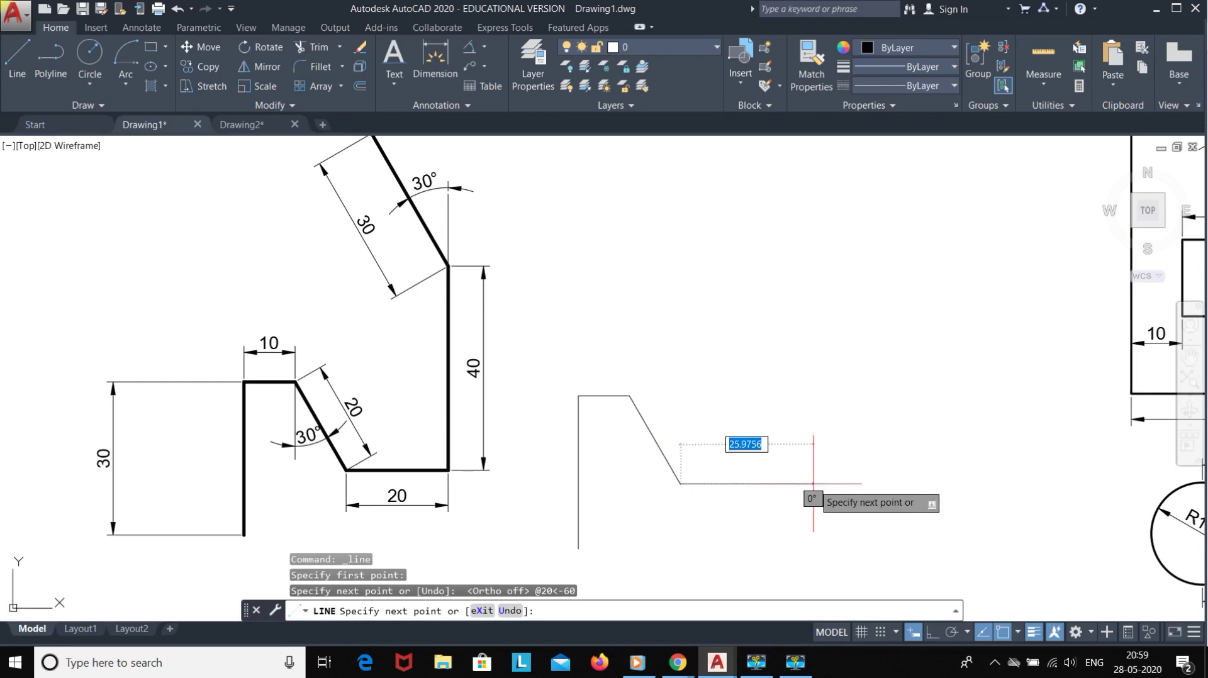
Step: With Ortho on, continue the profile with a 20-unit horizontal line to the right and a 40-unit line straight up
left_click(933, 636)
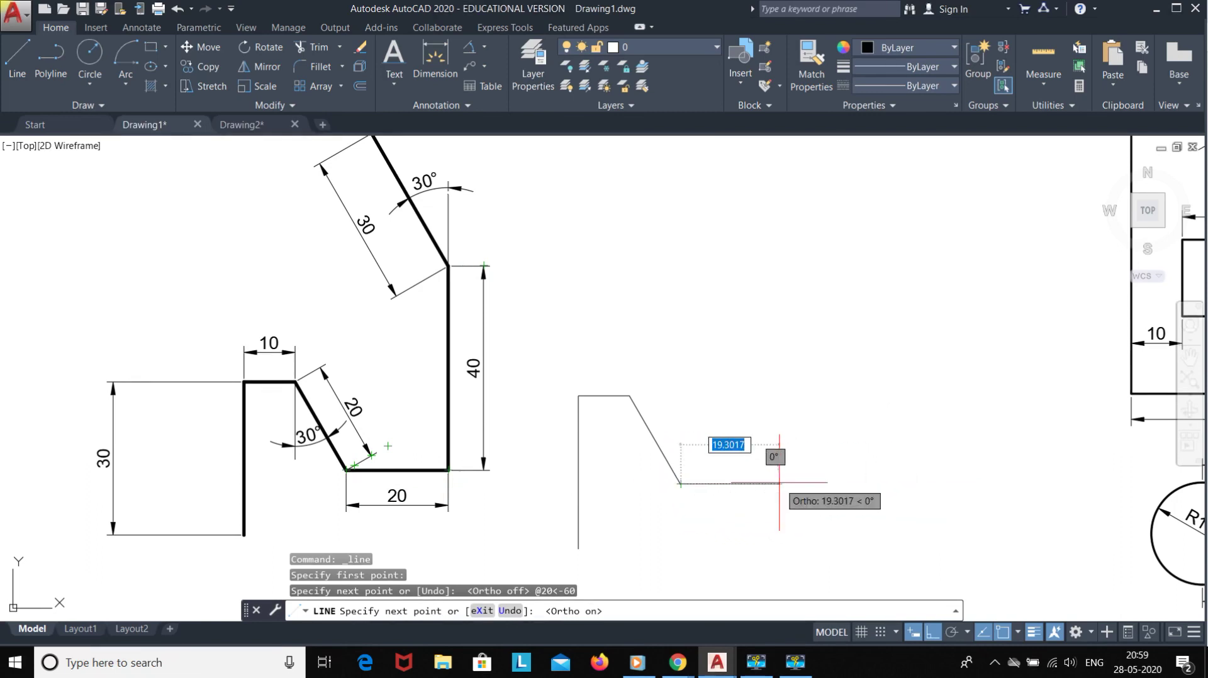
type("20")
key("Return")
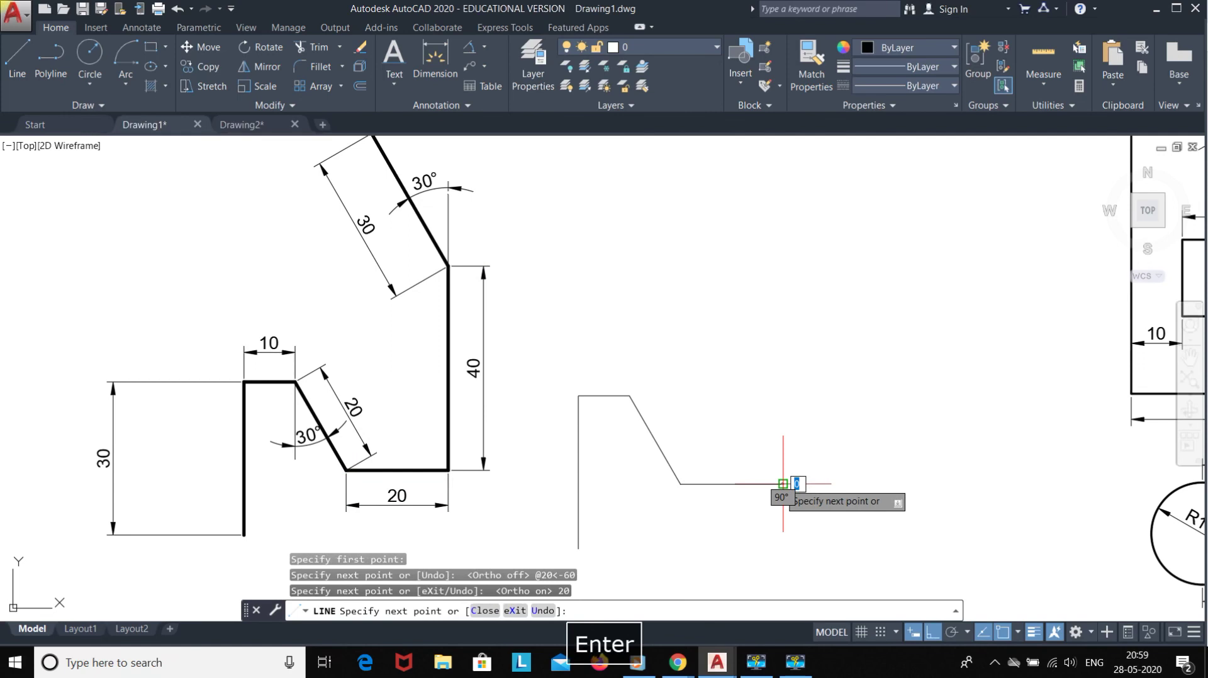
type("40")
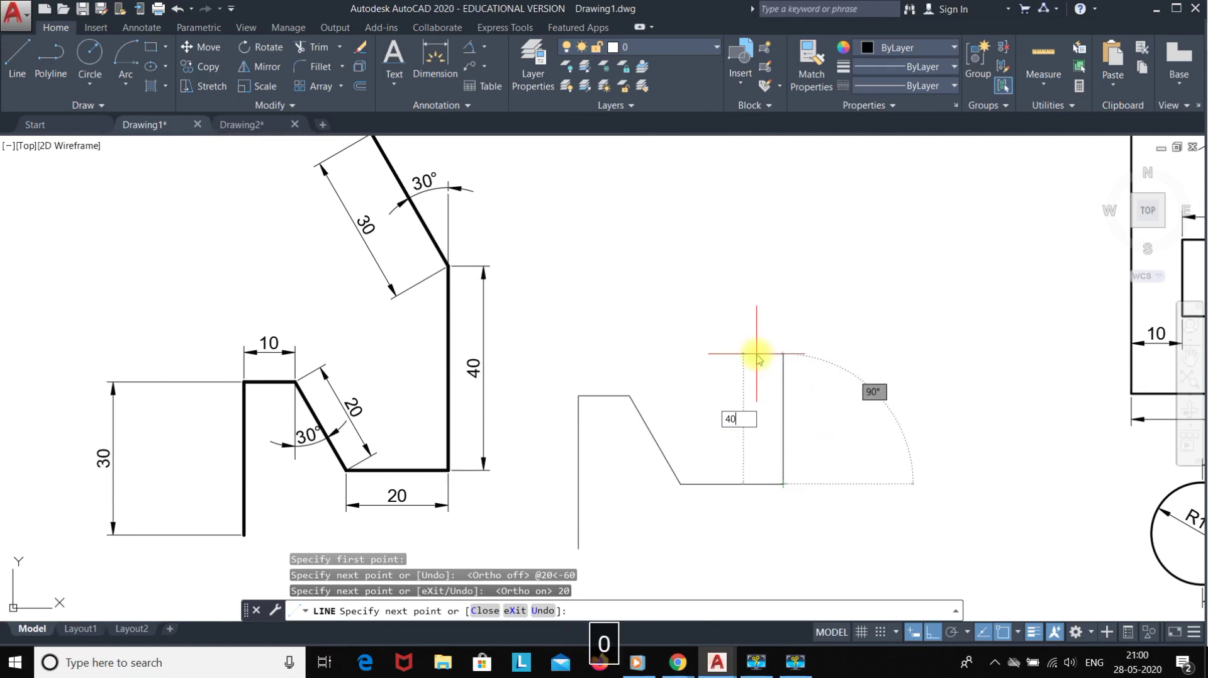
key("Return")
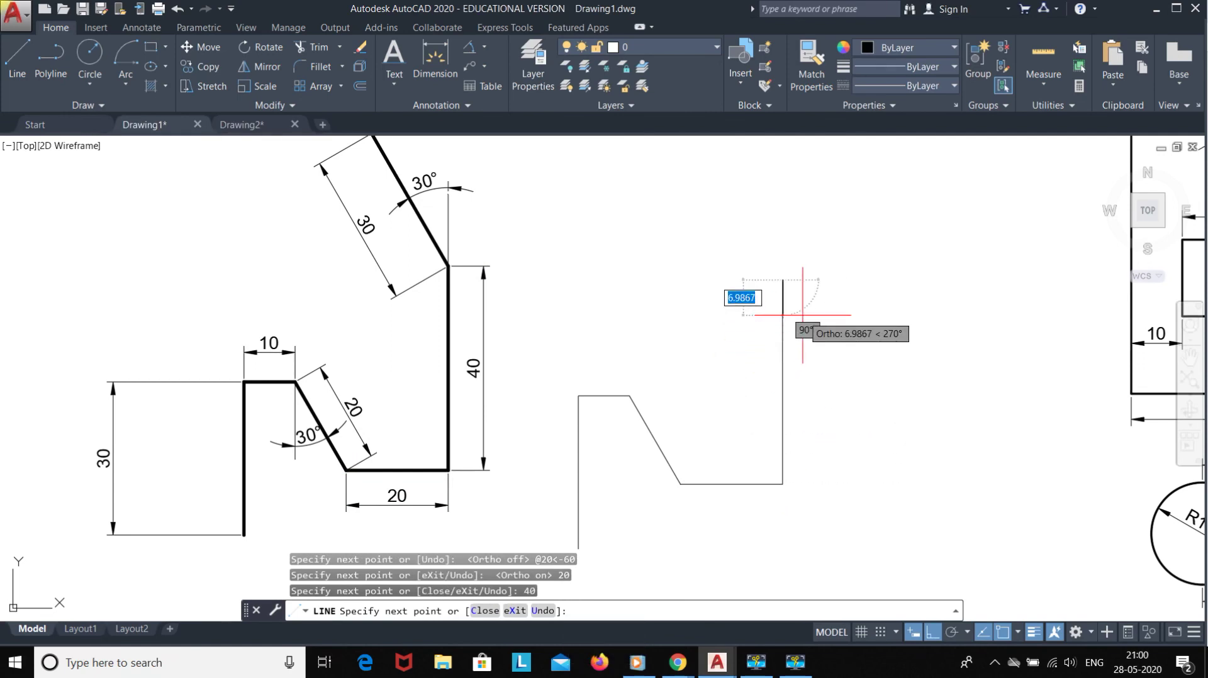
key("Escape")
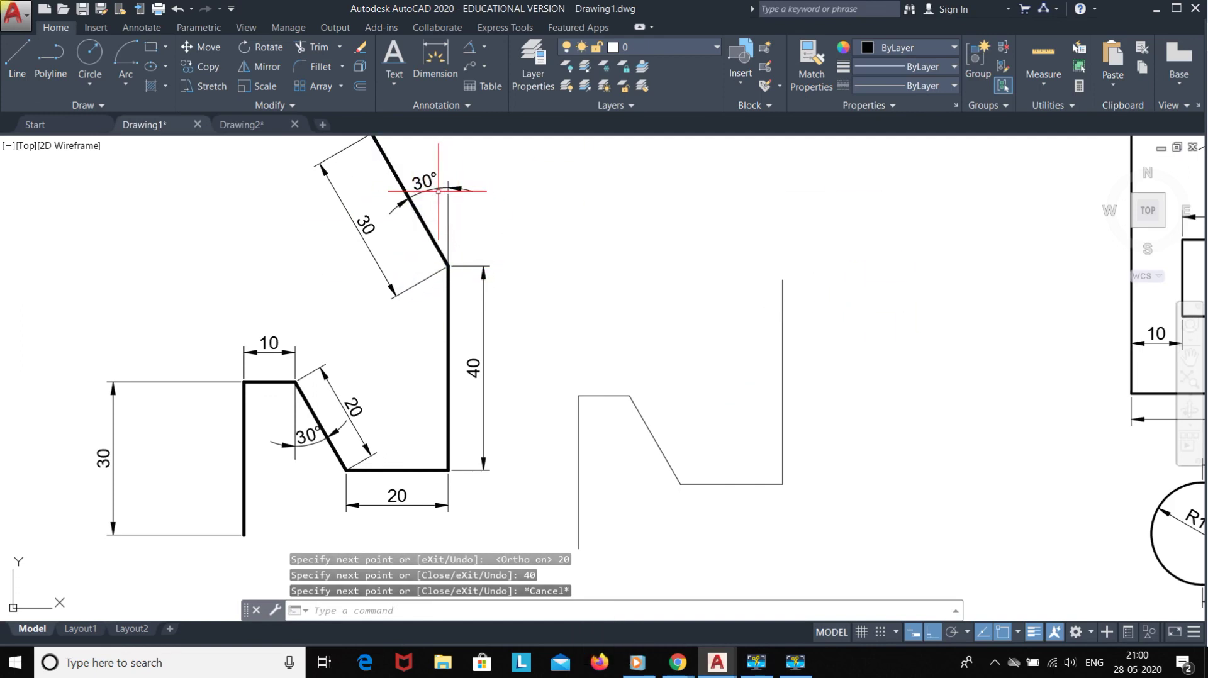
Step: After consulting Drawing2's angle diagram, draw a 30-unit line from the 40-unit line's upper end, sloping up-left 30° from vertical, with Ortho off
left_click(237, 124)
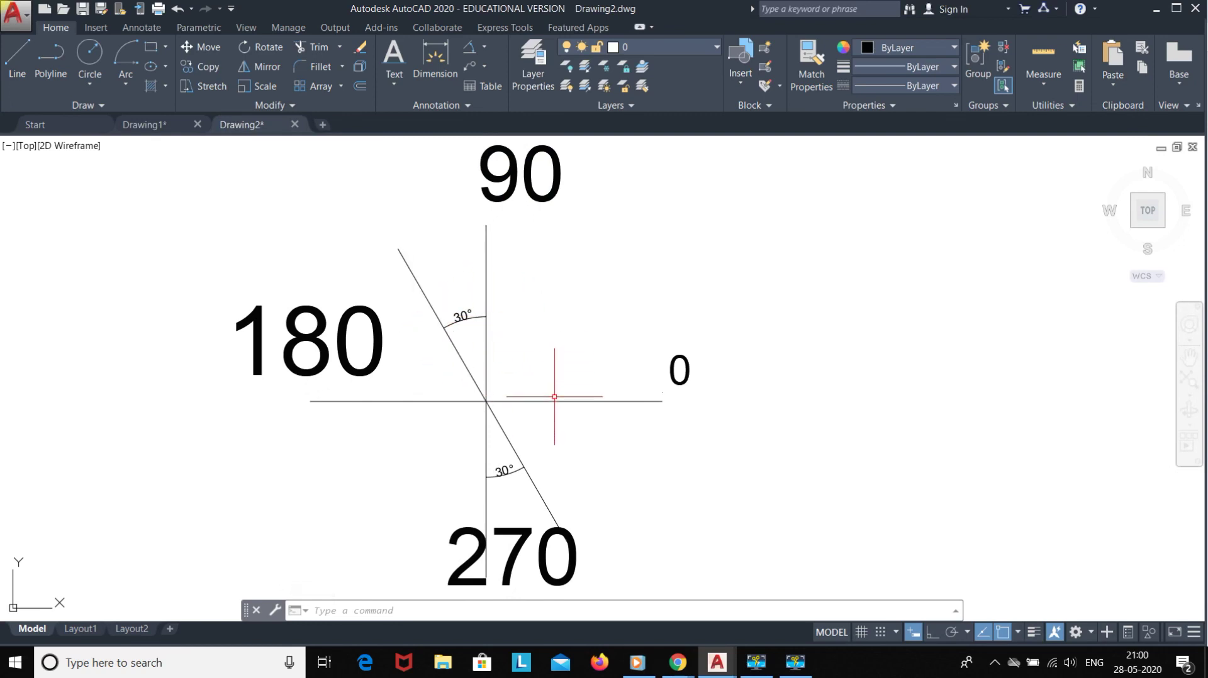
left_click(167, 121)
left_click(17, 60)
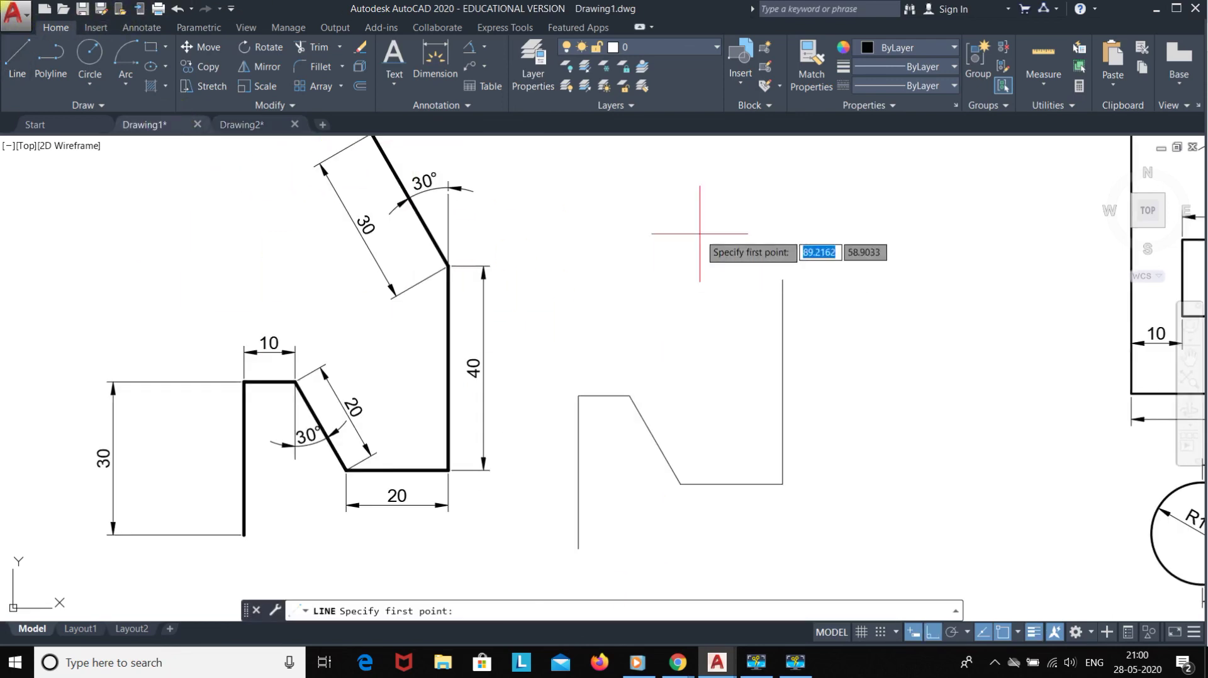
left_click(783, 279)
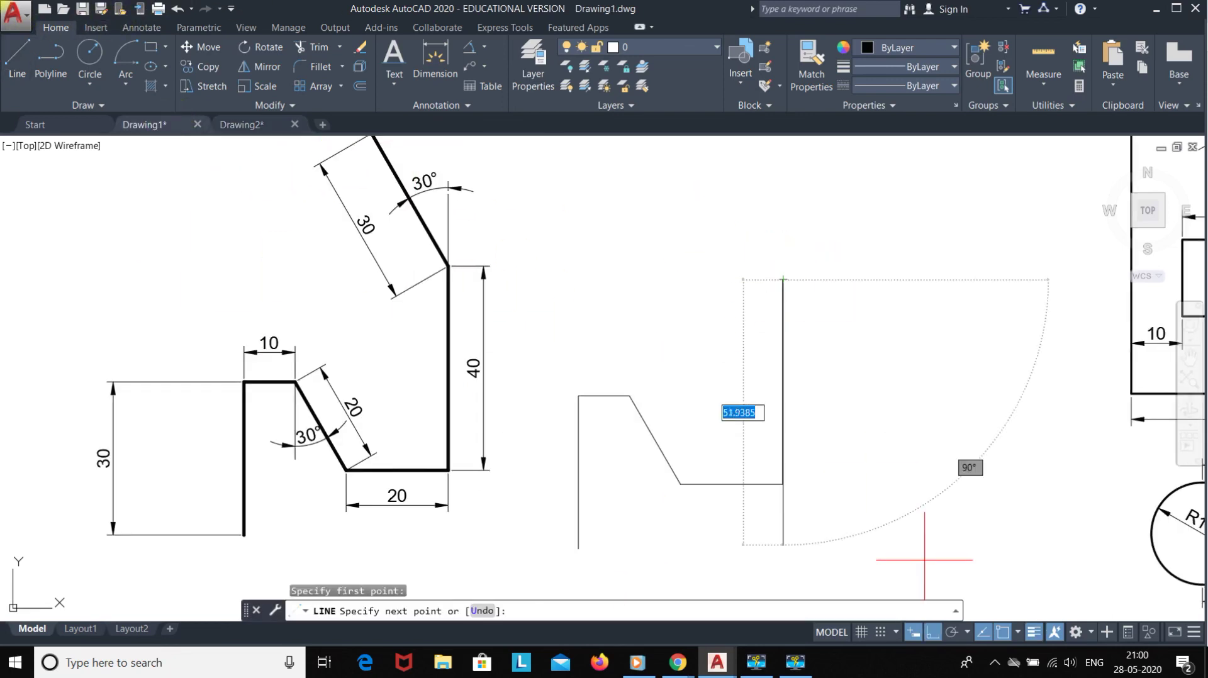
left_click(934, 634)
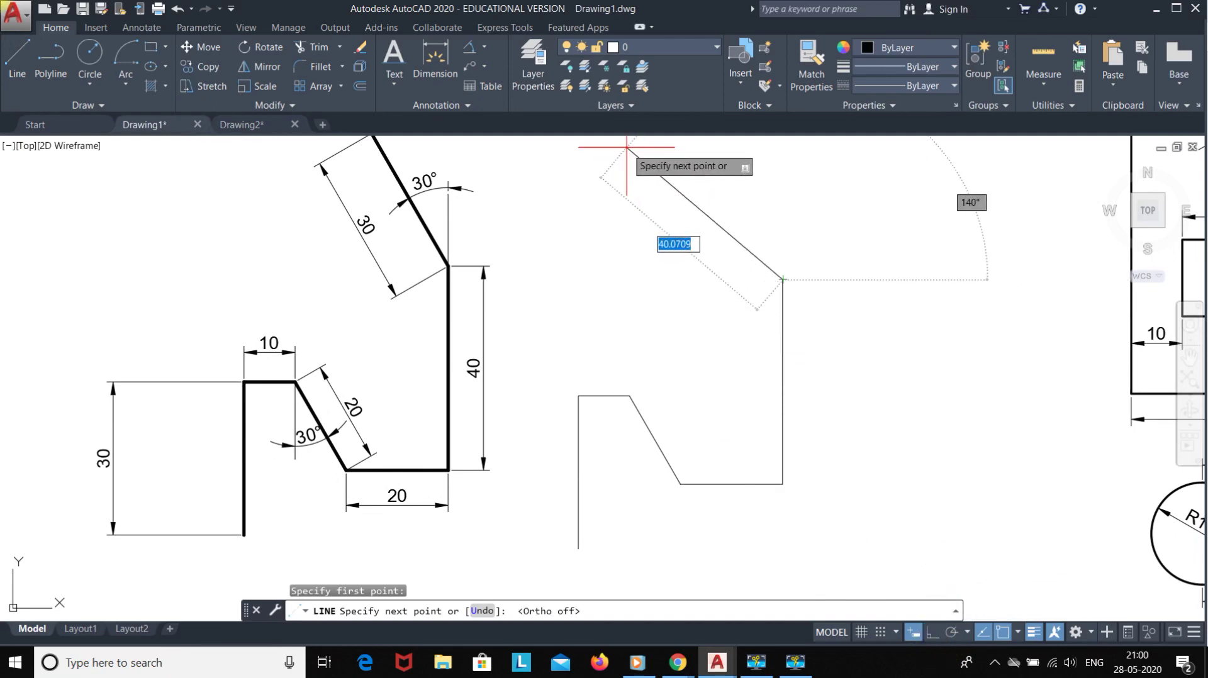
type("@")
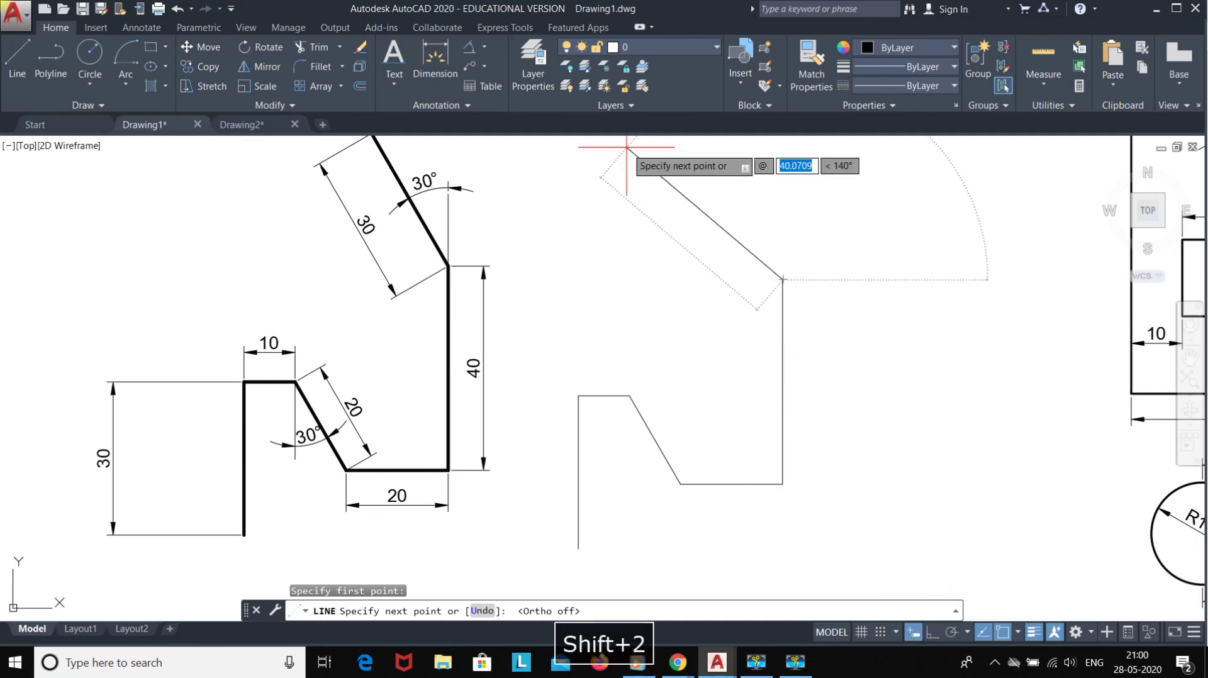
type("30@")
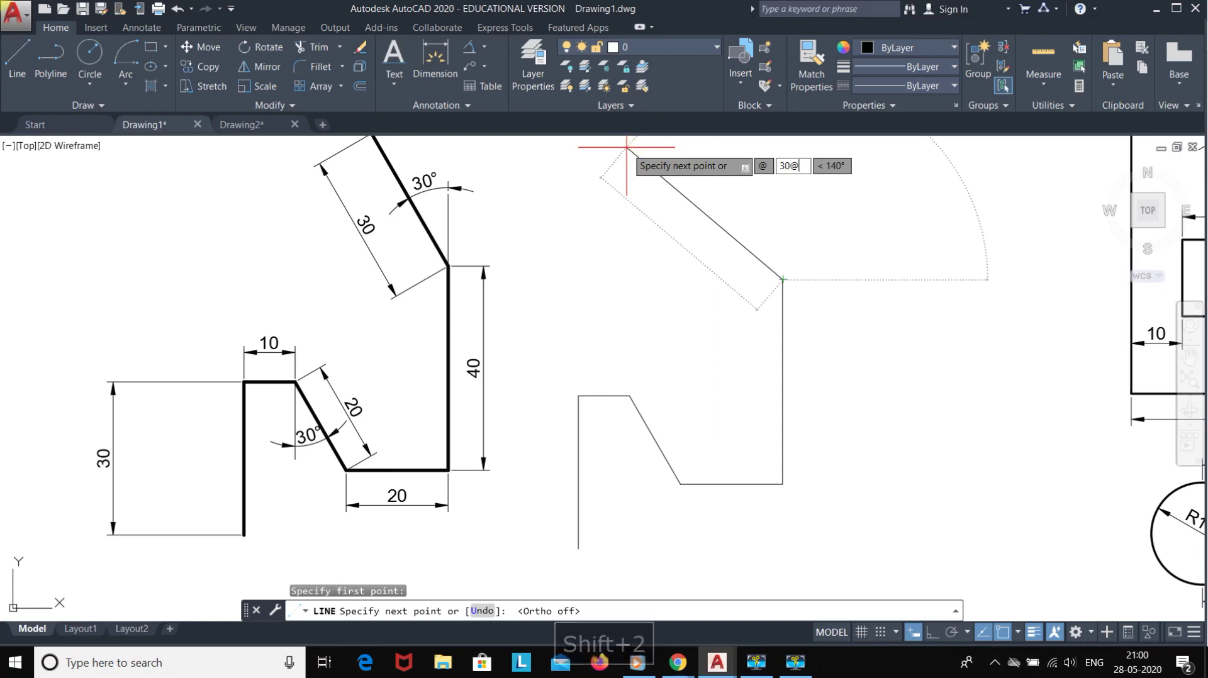
key("BackSpace")
key("Tab")
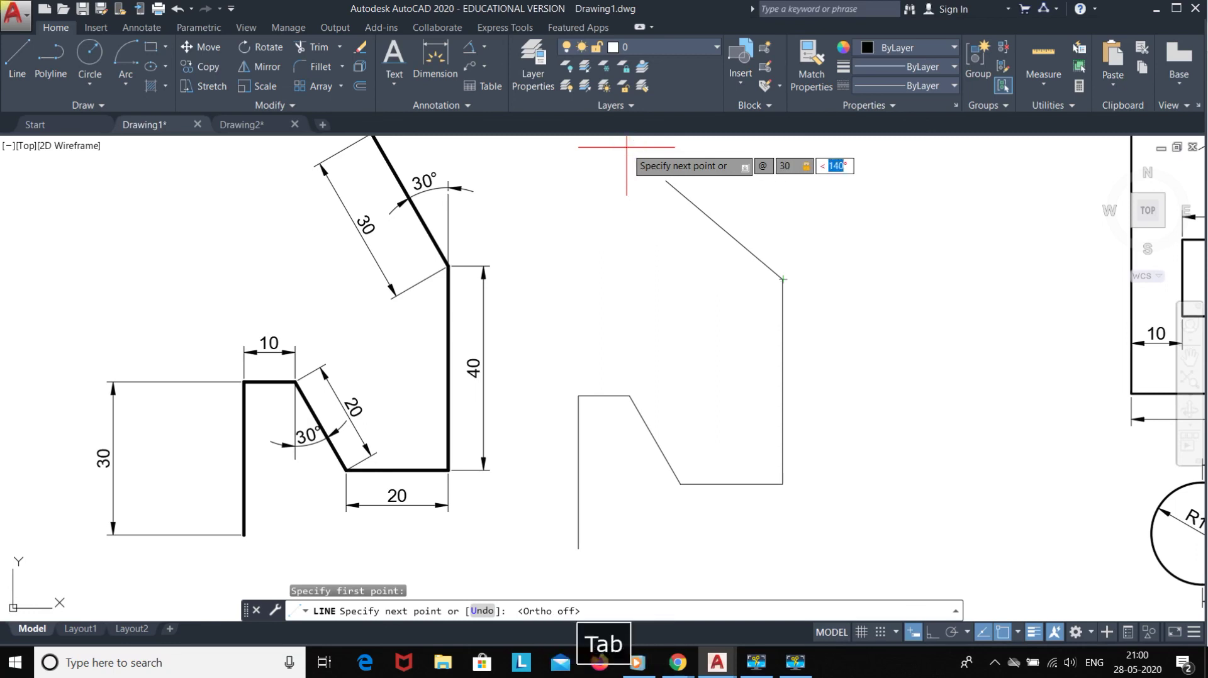
type("1")
key("Return")
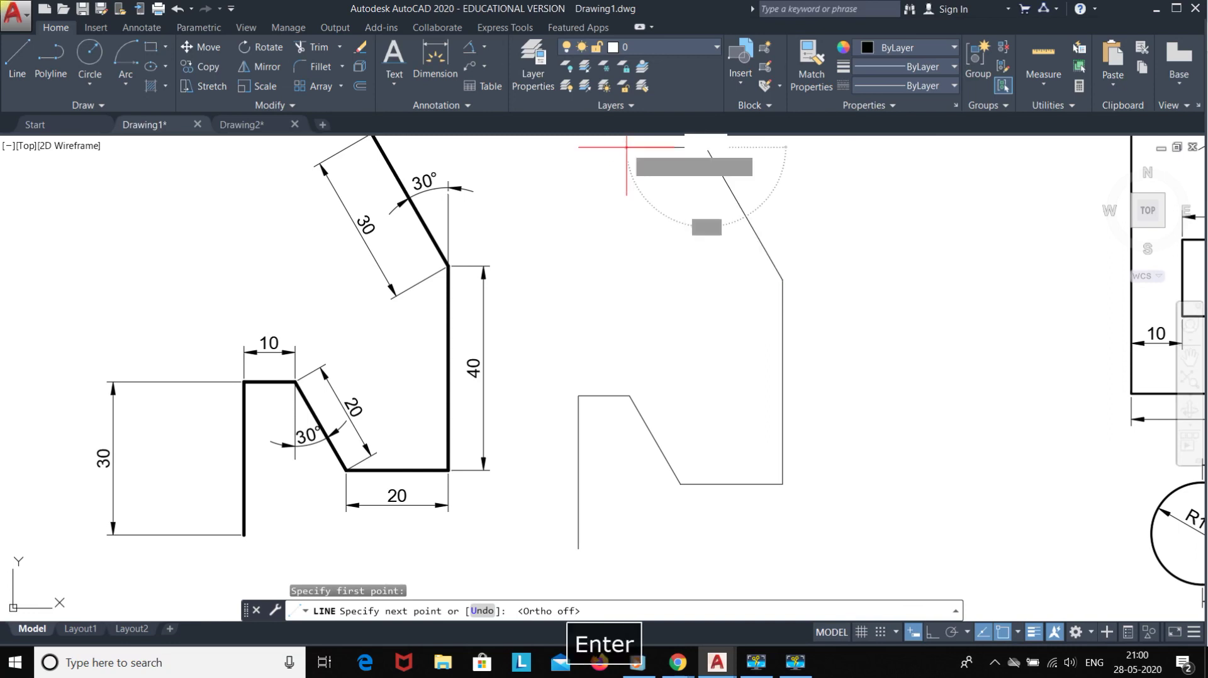
key("Escape")
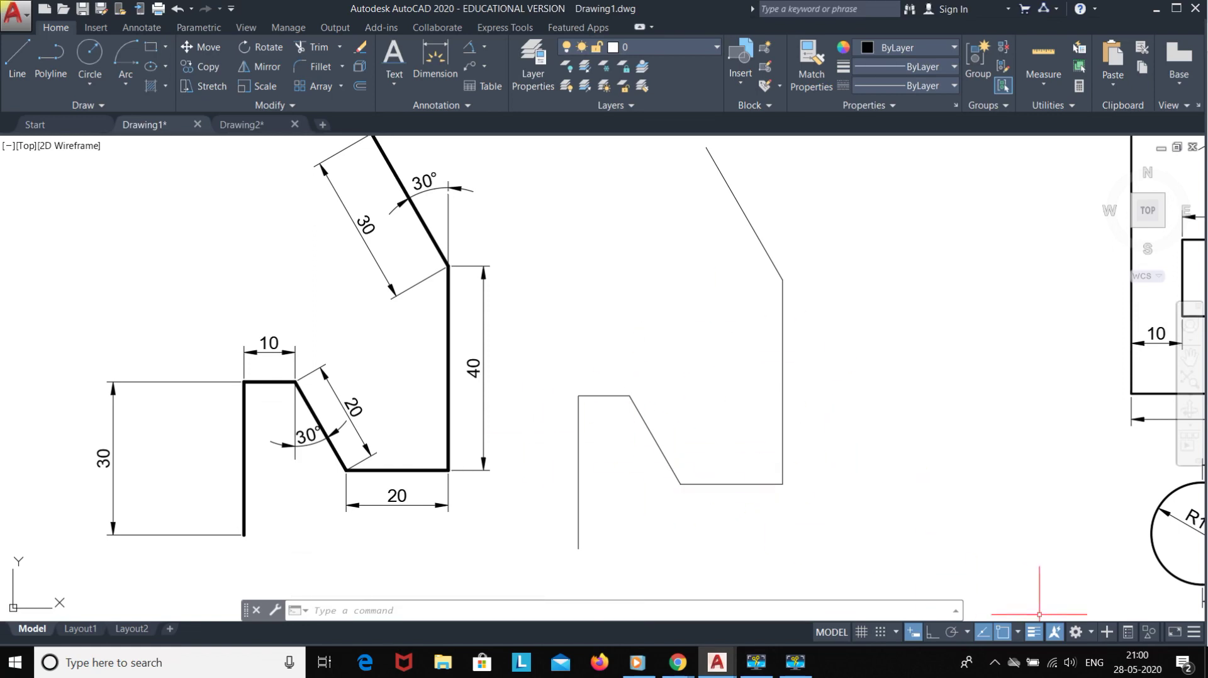
Step: Draw a separate 30-unit line at 0° in the empty area to the upper left of the dimensioned profile
left_click(19, 60)
left_click(39, 250)
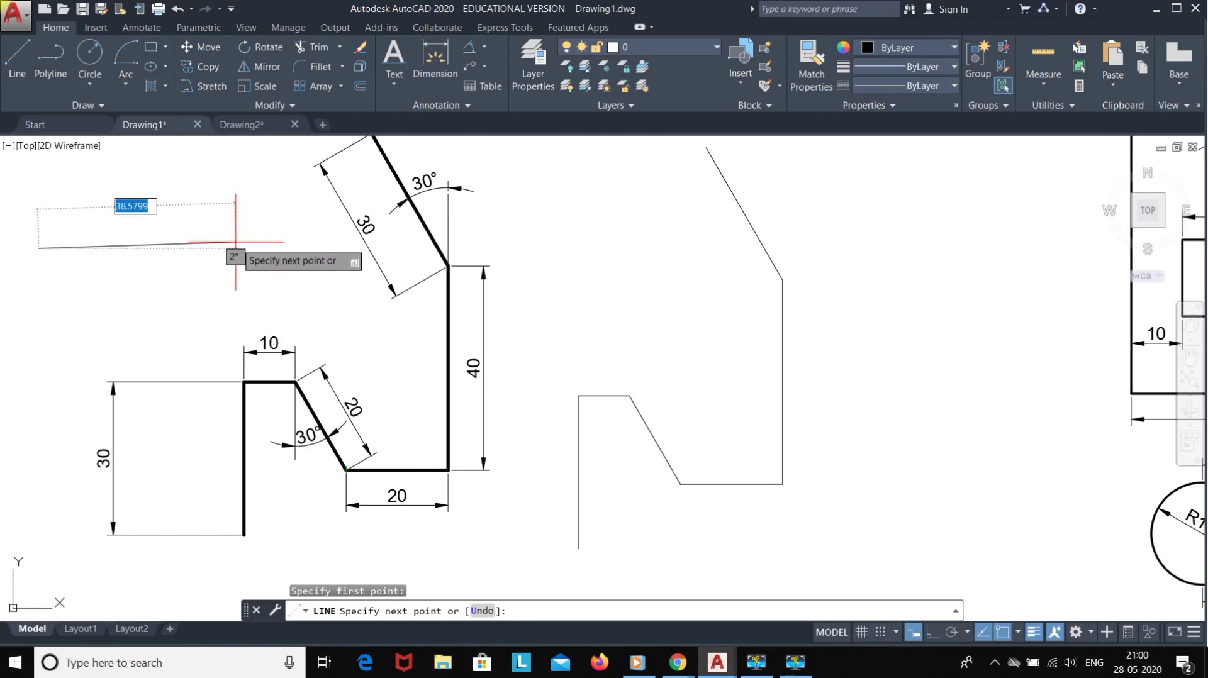
type("@")
type("30")
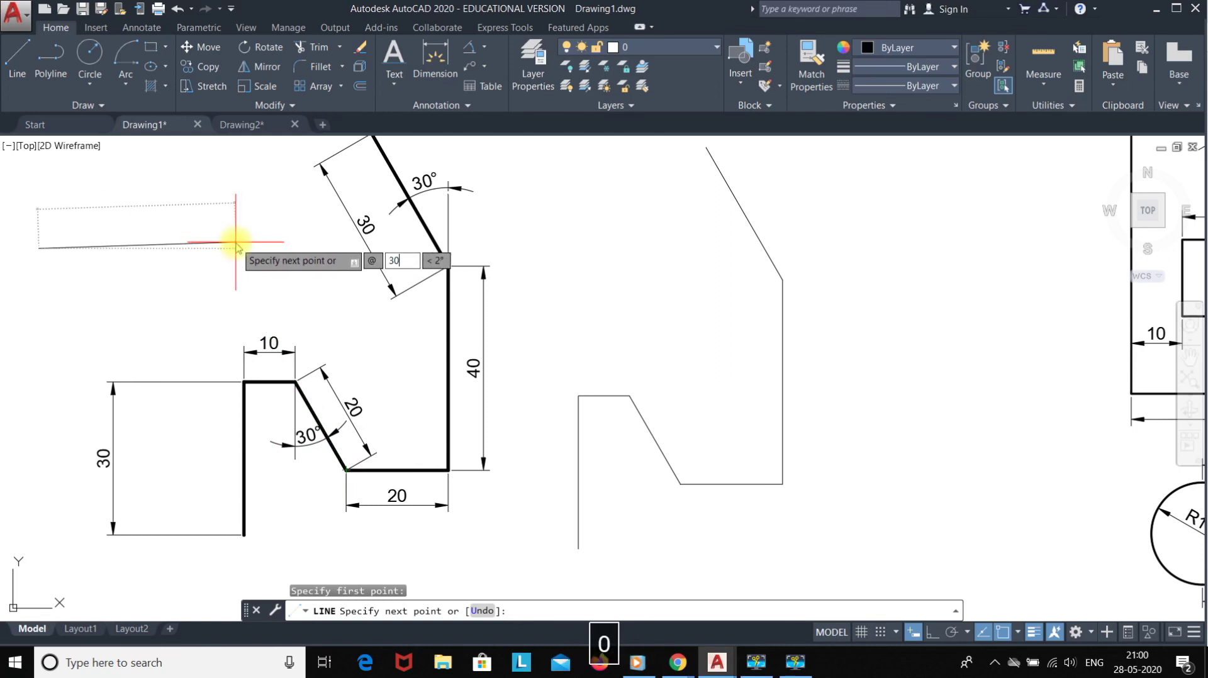
key("Tab")
type("0")
key("Return")
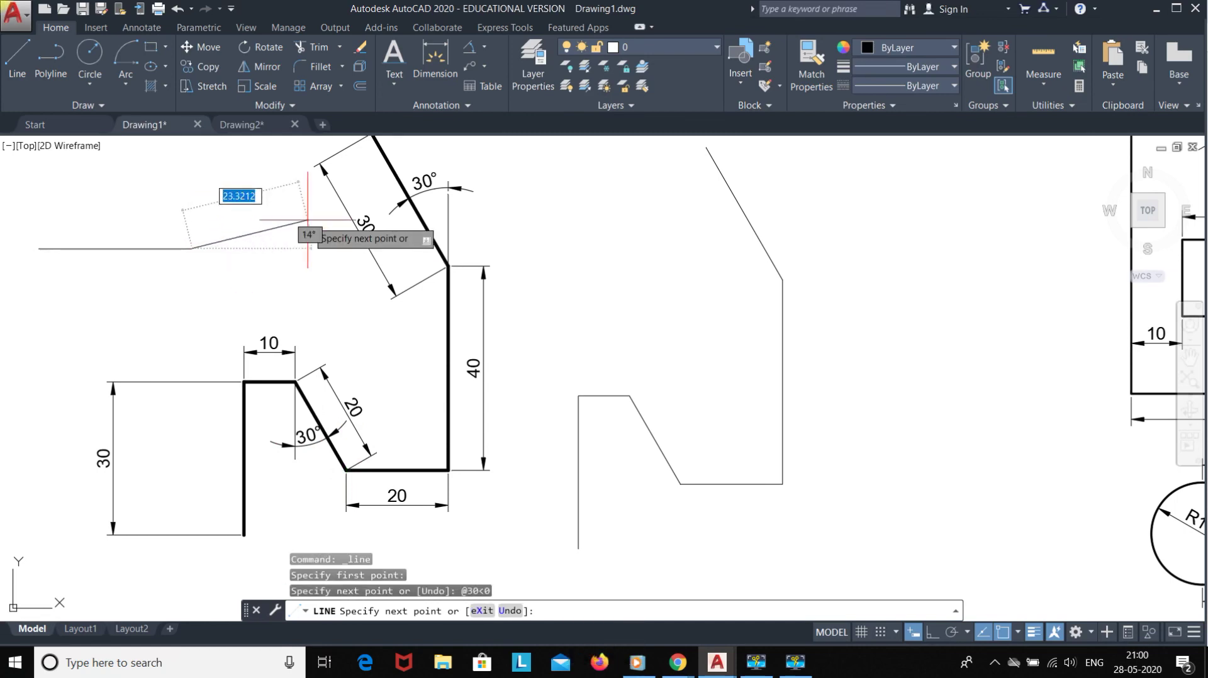
key("Escape")
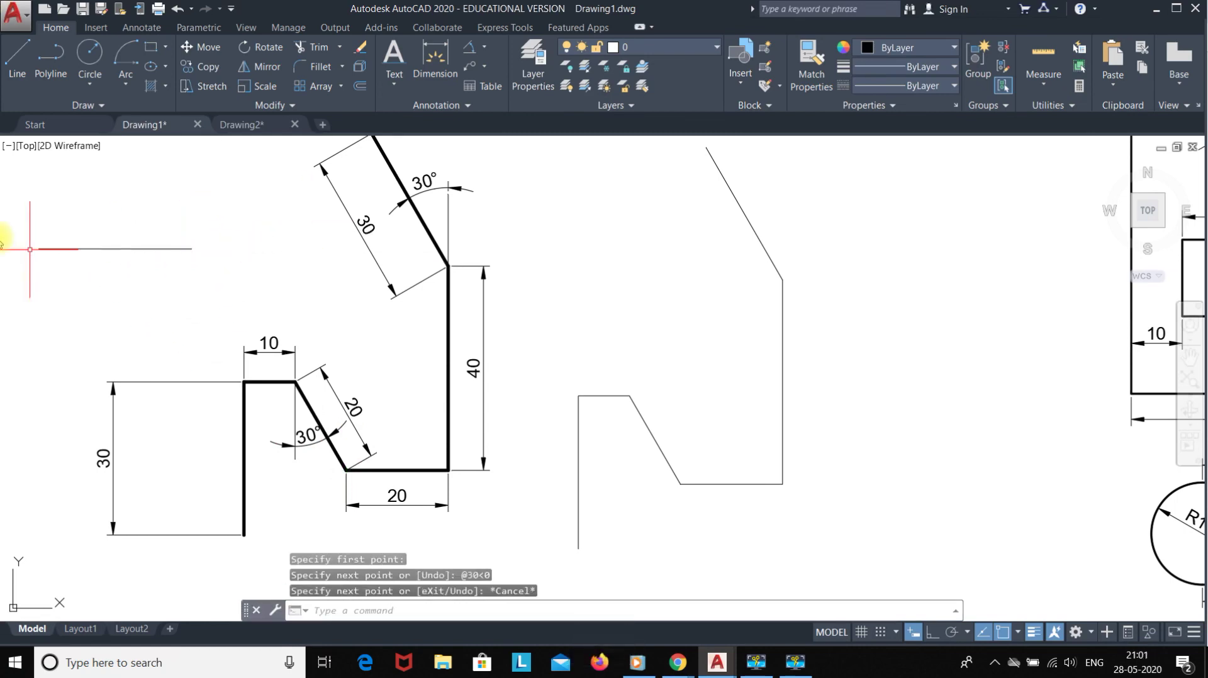
Step: Draw a separate 30-unit line at 180° just below the existing horizontal practice line, using relative polar coordinates
left_click(19, 56)
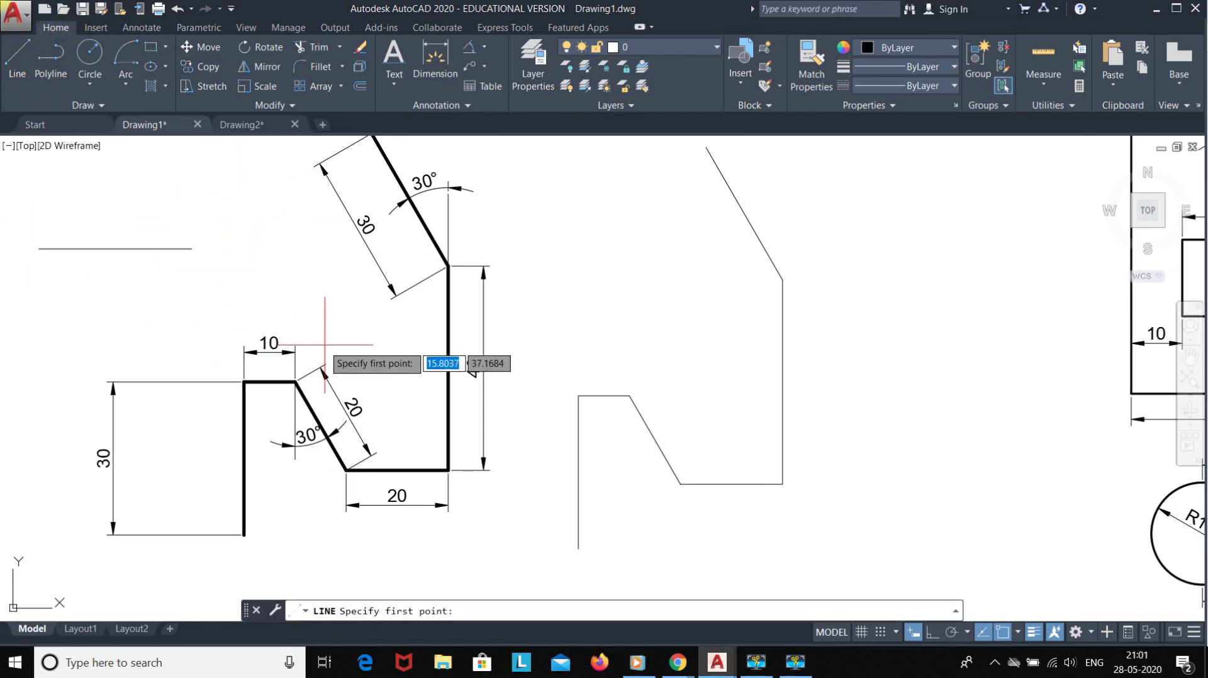
left_click(227, 278)
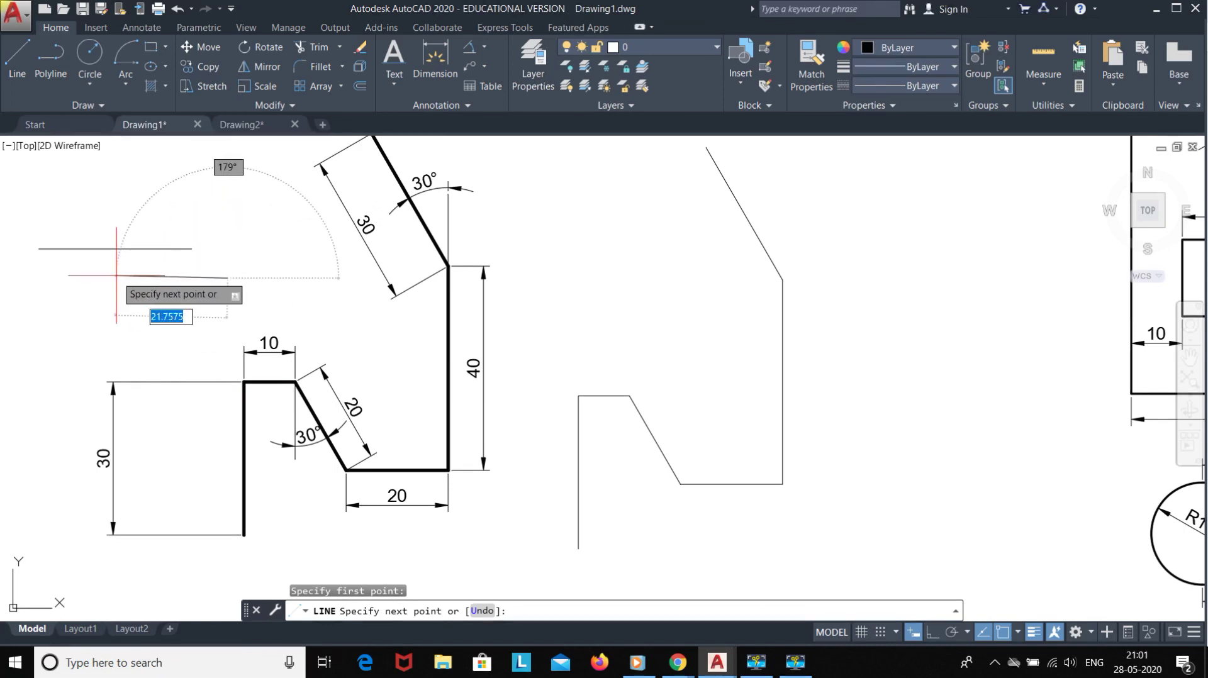
type("@ ")
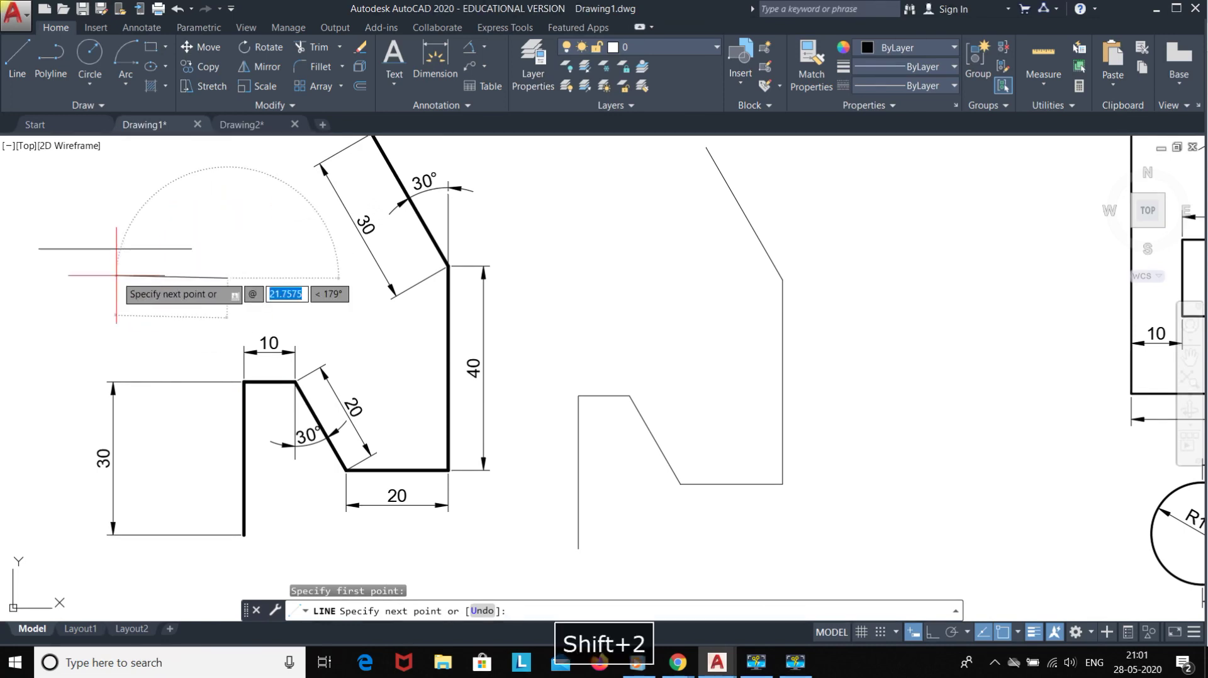
type("30")
key("Tab")
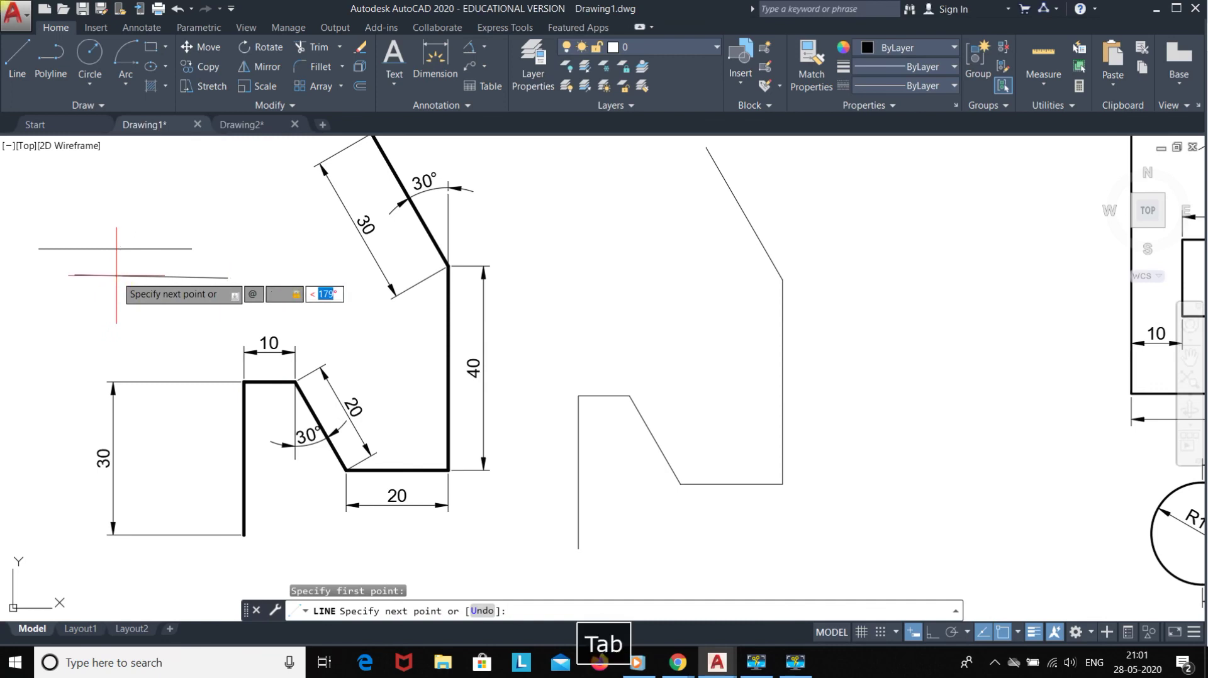
type("180")
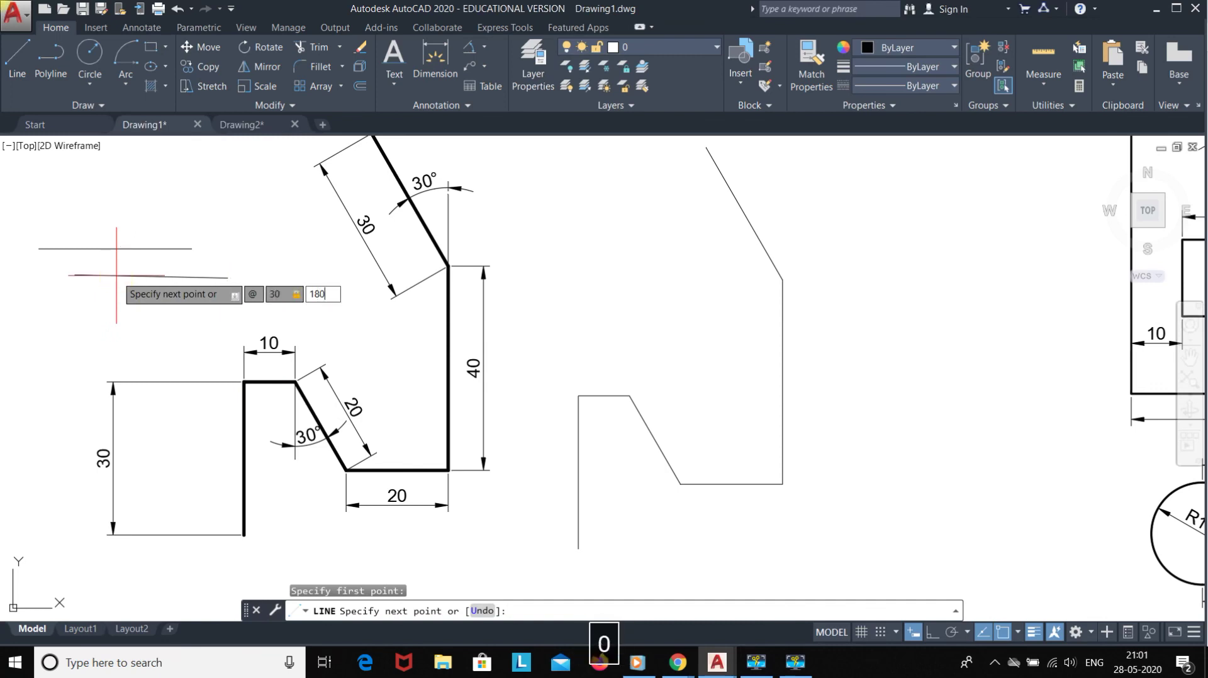
key("Return")
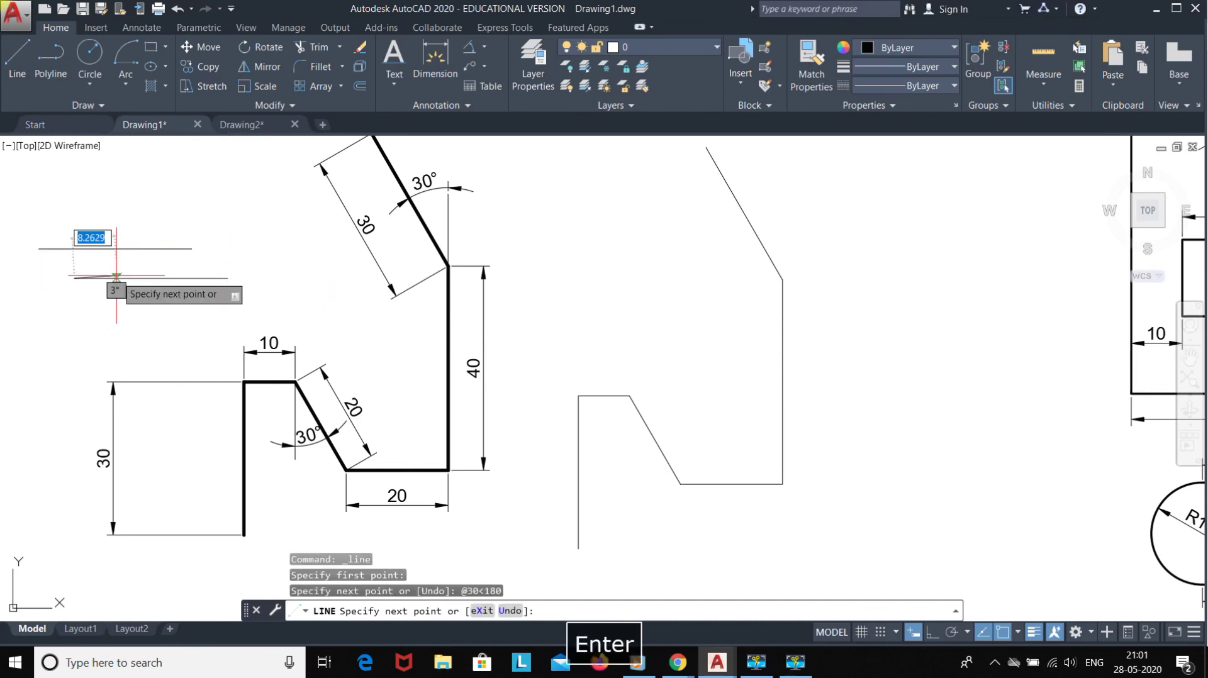
key("Escape")
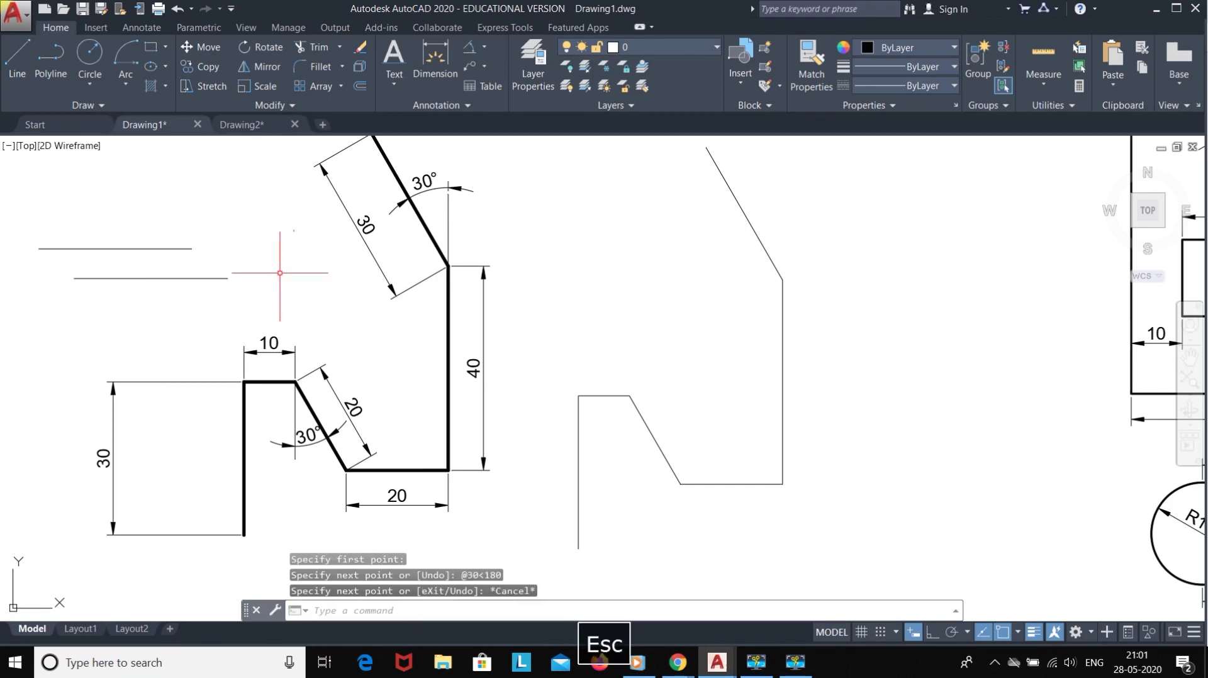
Step: After reviewing the angle diagram in Drawing2, erase the dimensioned line profile, its redrawn copy and both separate practice lines in Drawing1
left_click(242, 125)
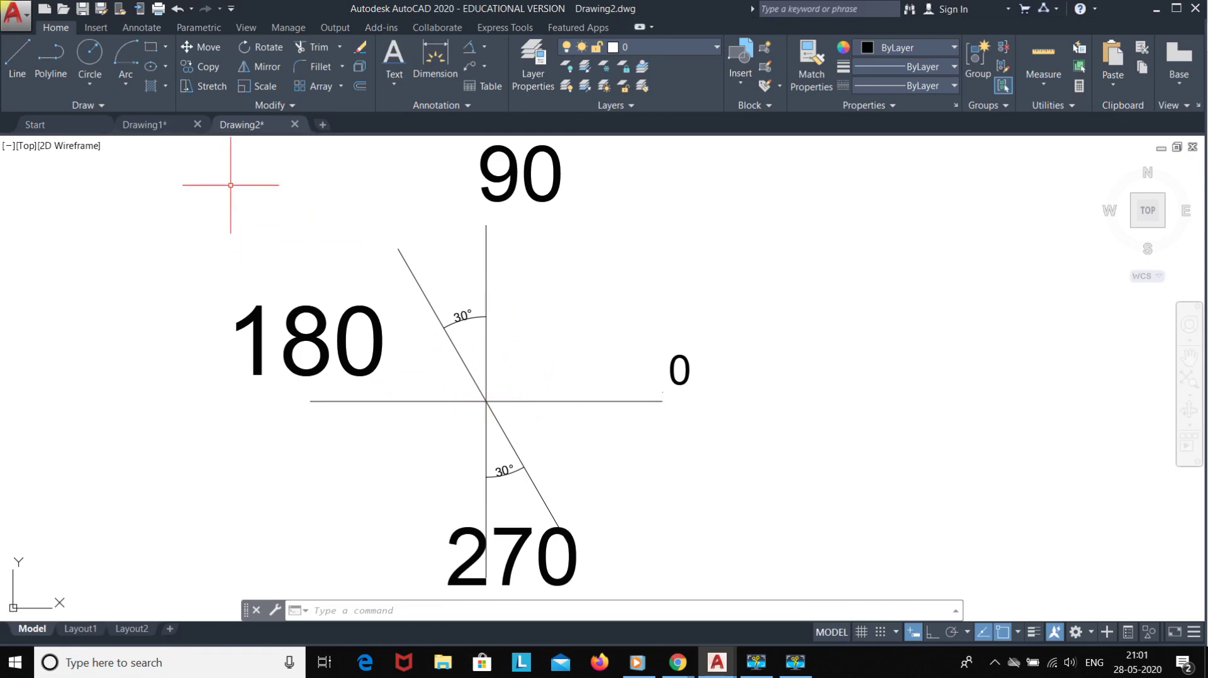
left_click(158, 124)
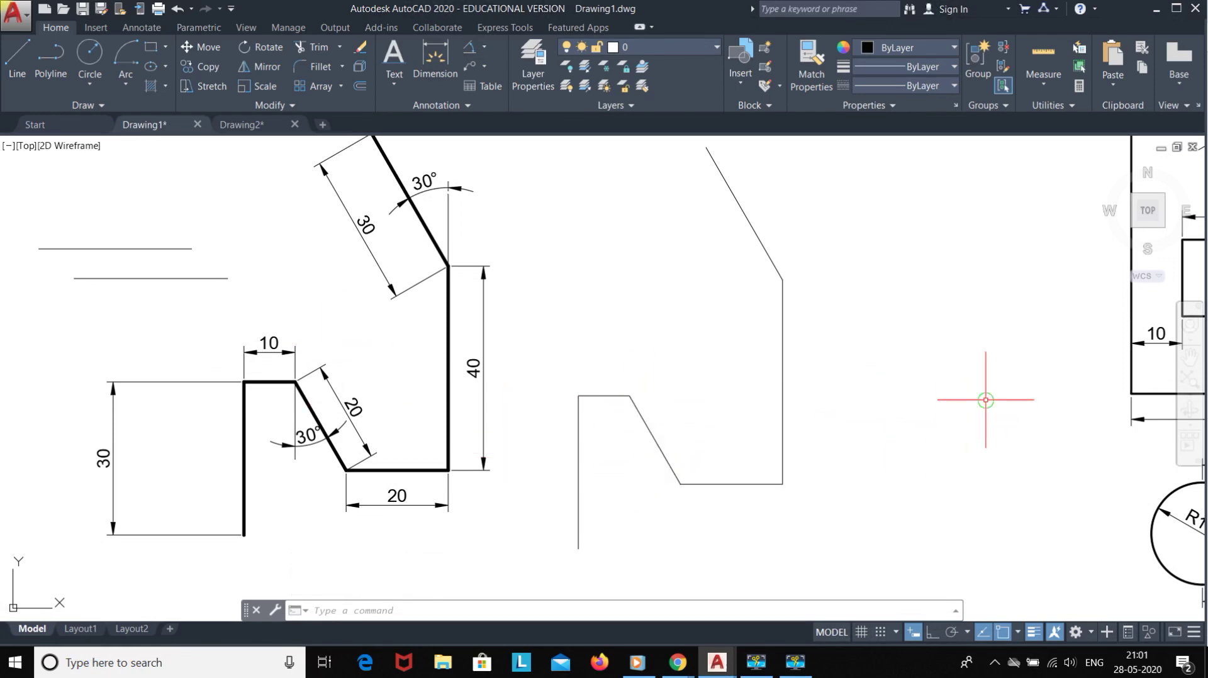
scroll(985, 399, "down", 2)
scroll(847, 469, "down", 2)
scroll(843, 455, "up", 2)
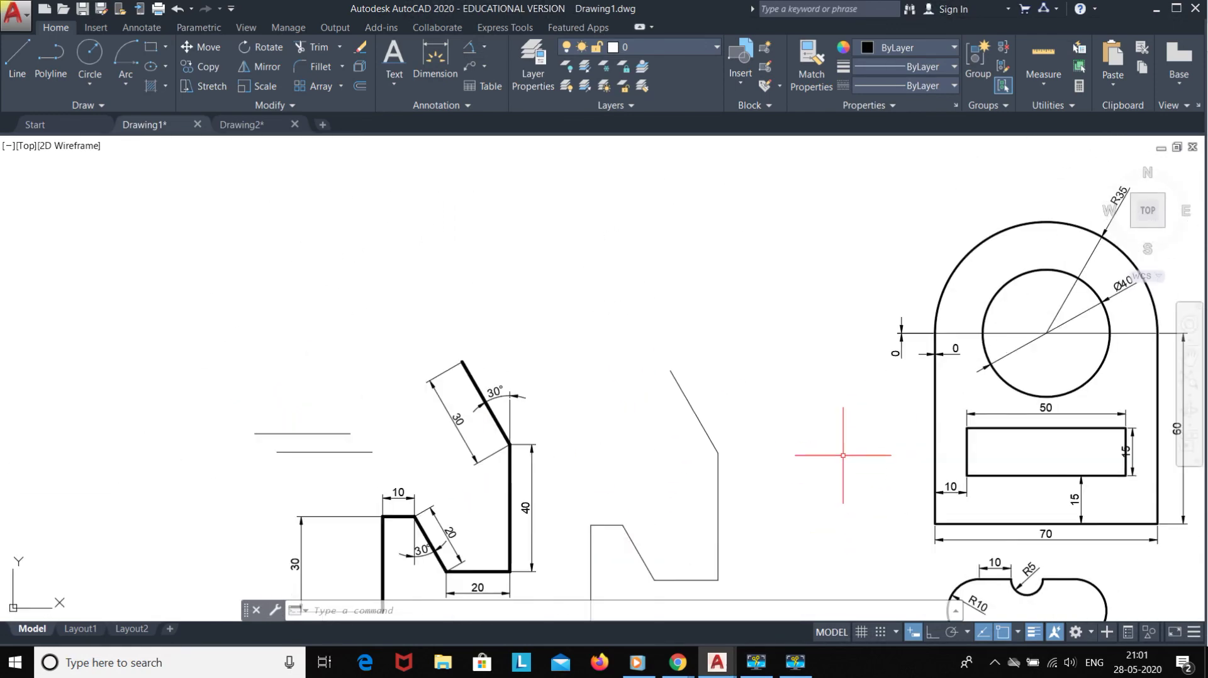
left_click(738, 311)
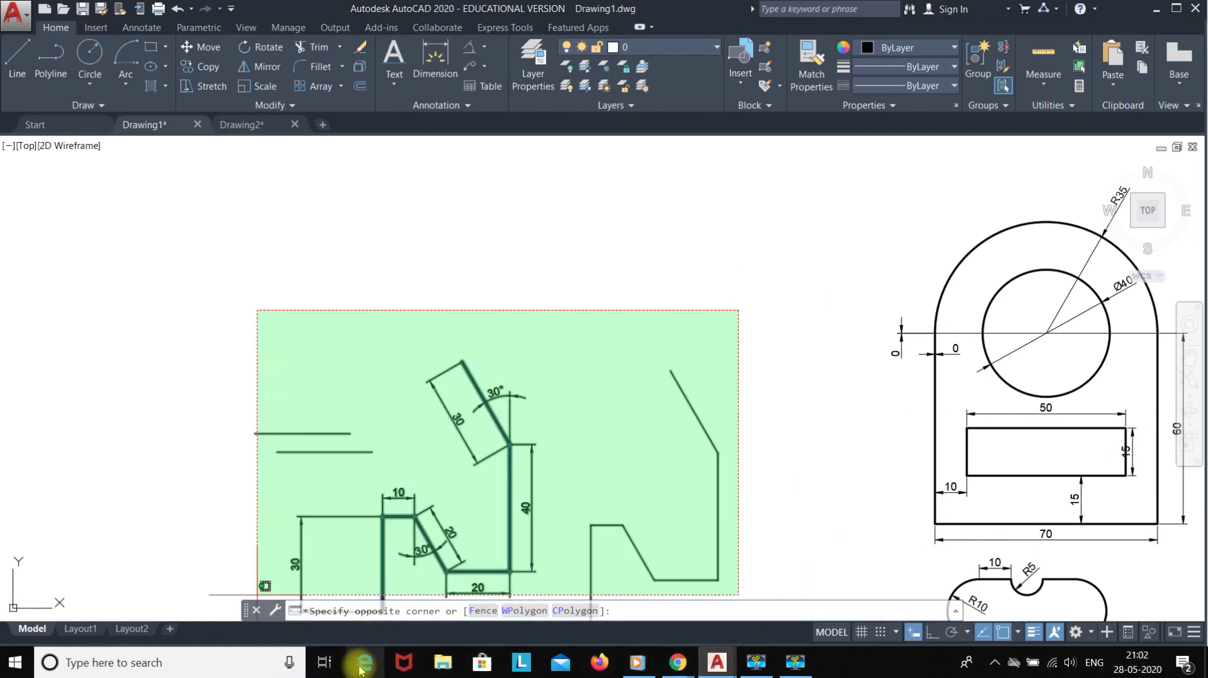
scroll(441, 535, "down", 4)
middle_click_drag(390, 525, 400, 313)
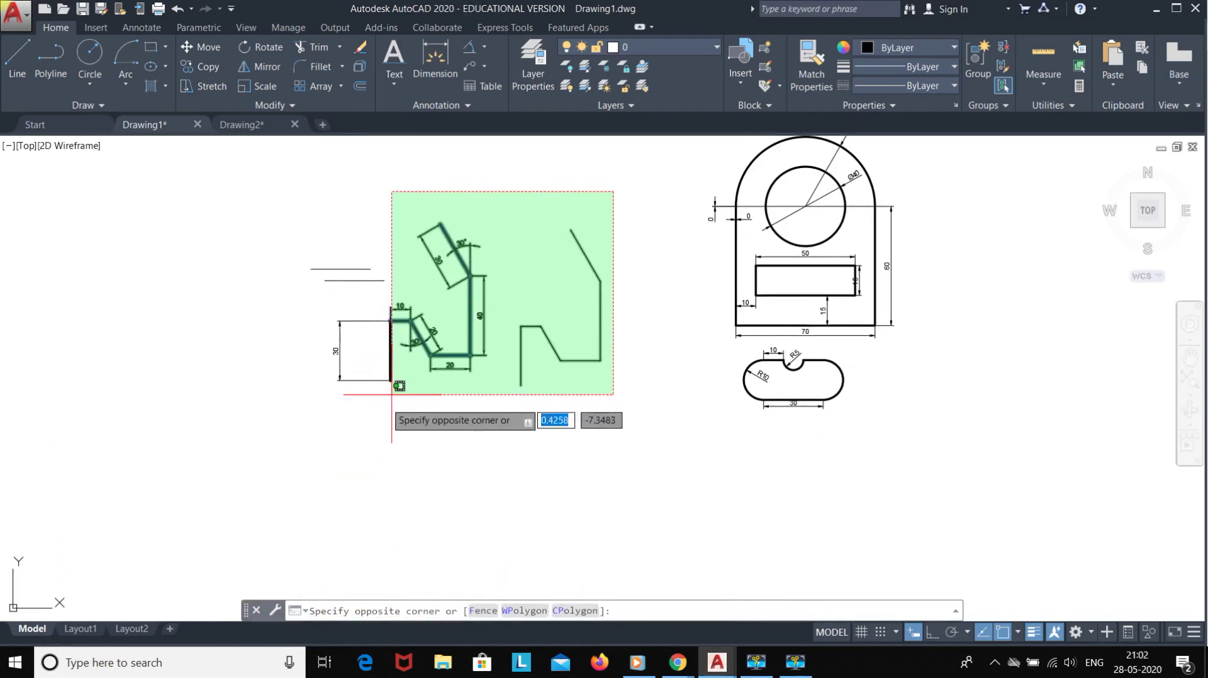
left_click(301, 431)
key("Delete")
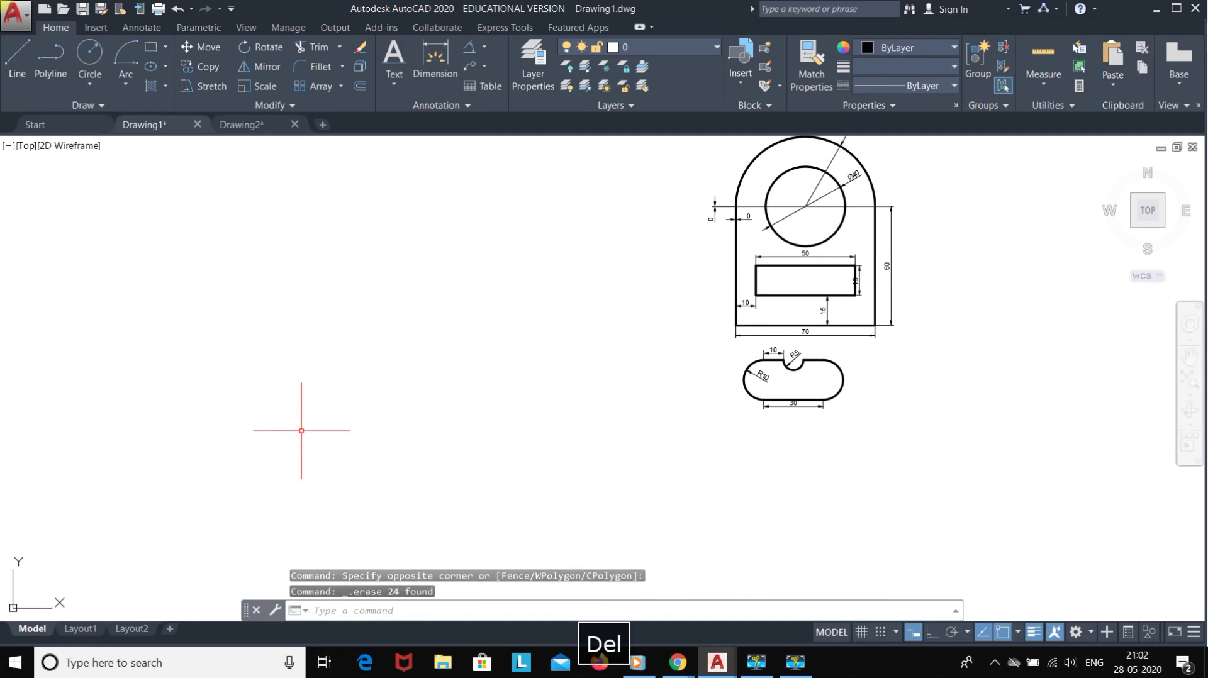
Step: Draw a rectangle 30 units wide and 20 units high in the empty area to the left of the dimensioned slot shape
mouse_move(946, 480)
middle_mouse_down()
mouse_move(688, 507)
mouse_move(521, 501)
mouse_move(545, 493)
middle_mouse_up()
scroll(688, 507, "up", 2)
scroll(545, 493, "up", 5)
mouse_move(446, 425)
middle_mouse_down()
mouse_move(411, 423)
mouse_move(1107, 527)
mouse_move(1161, 508)
middle_mouse_up()
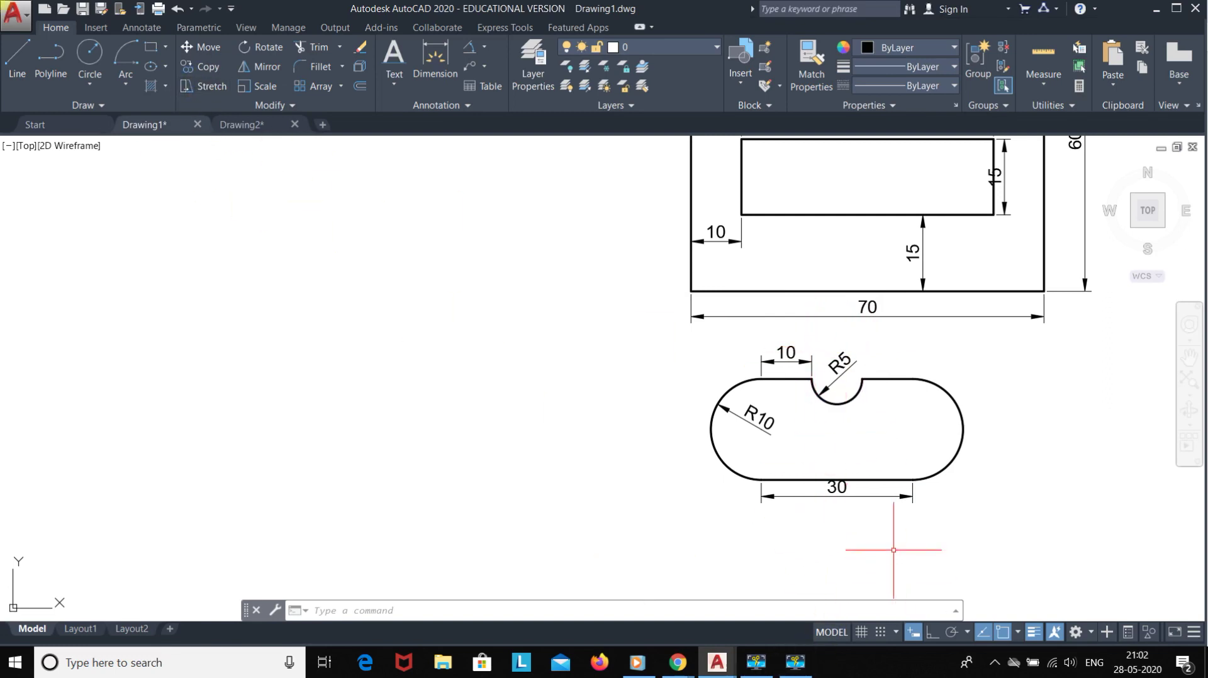
left_click(151, 47)
left_click(172, 493)
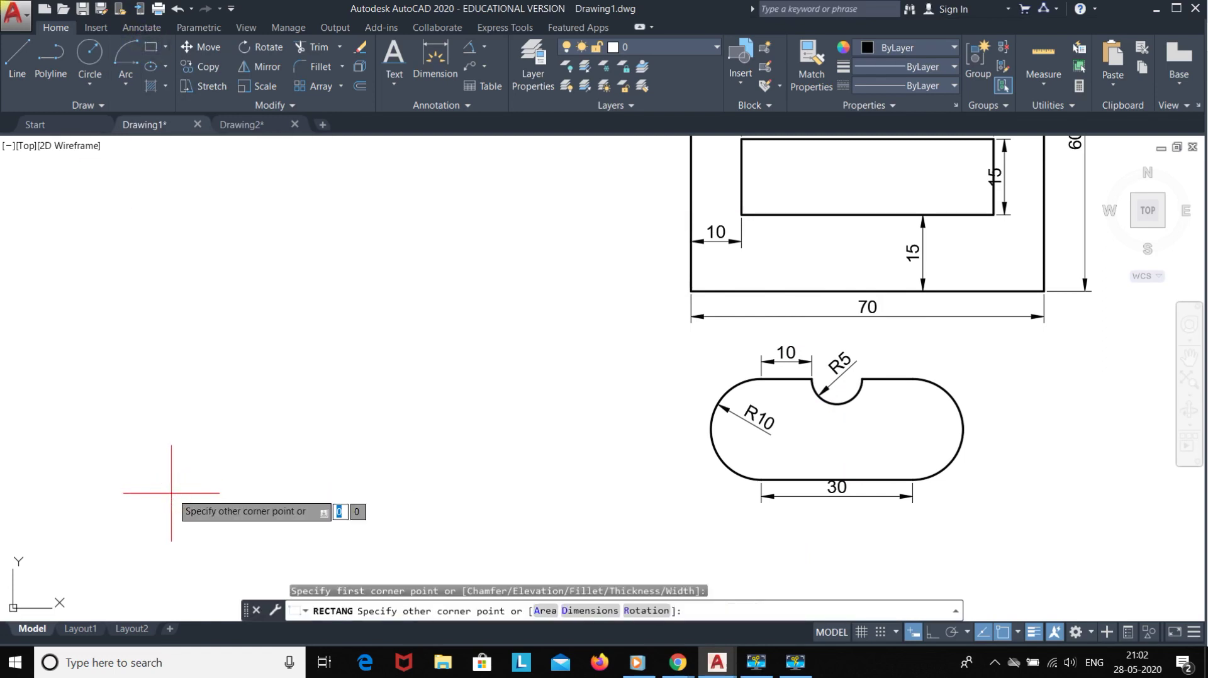
type("30")
key("Tab")
type("1")
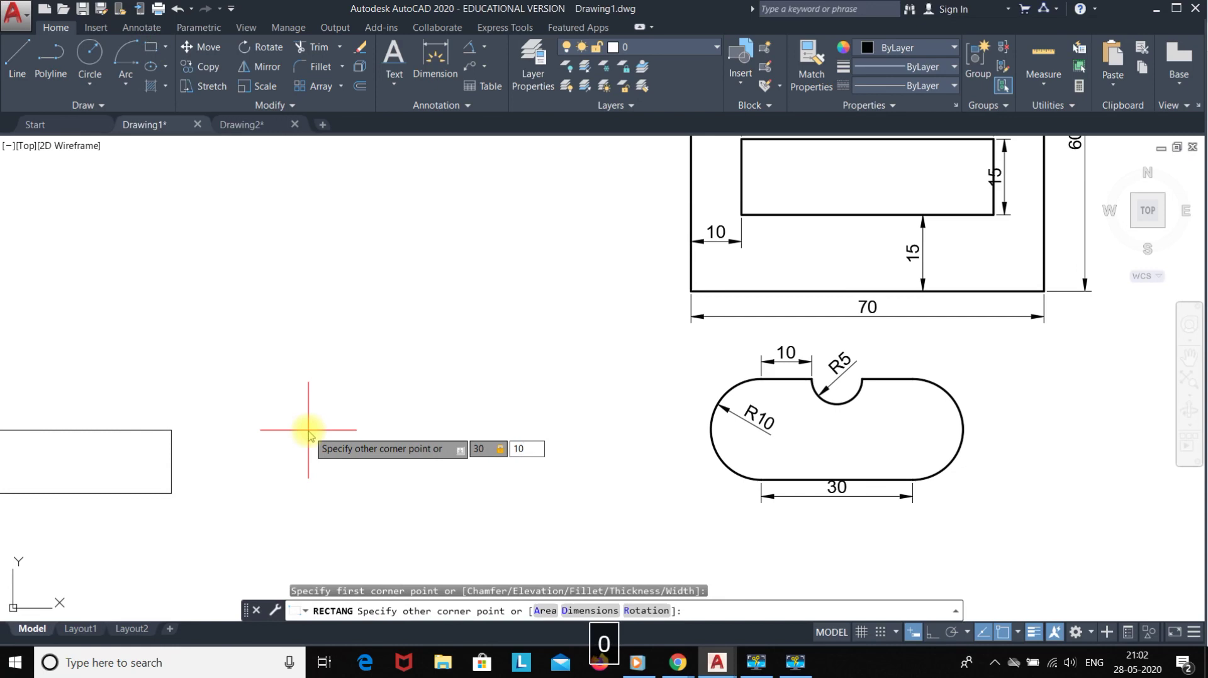
type("0")
key("BackSpace")
type("2")
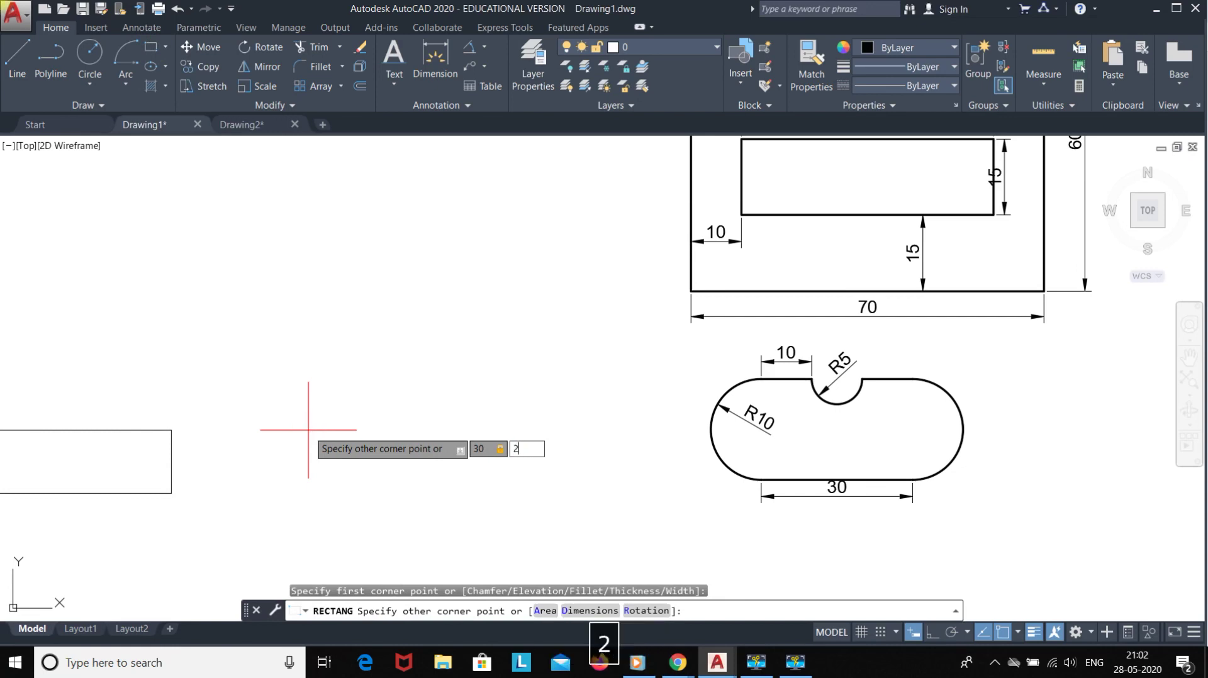
key("Return")
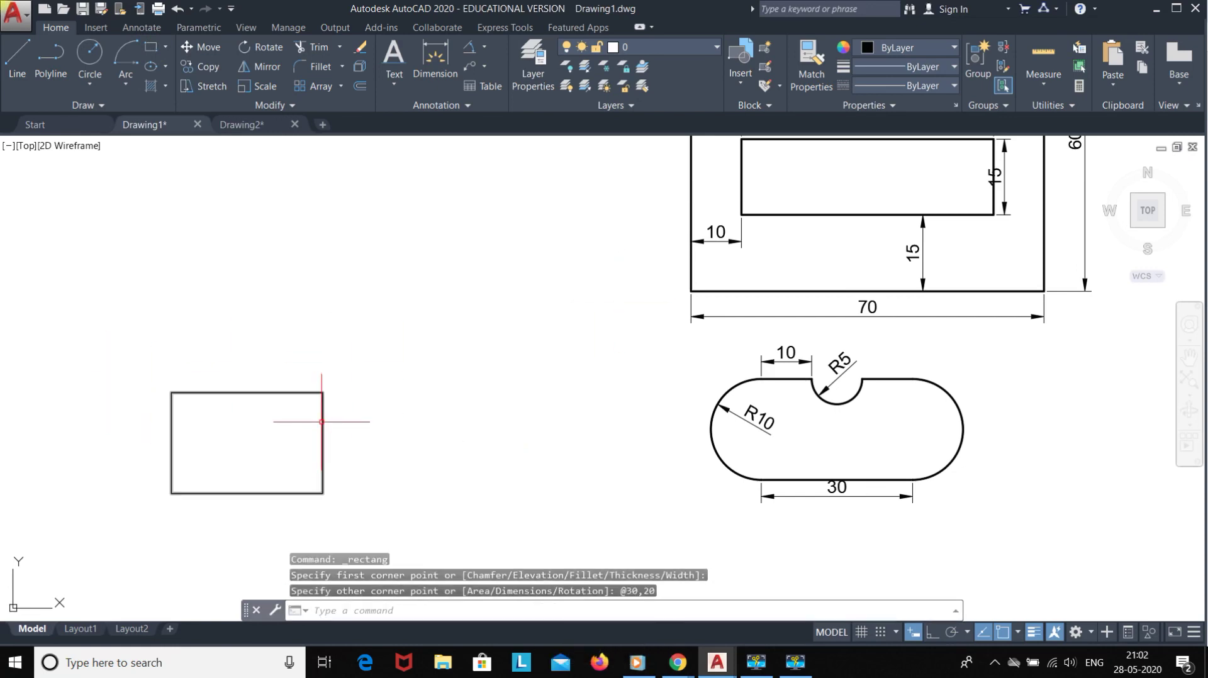
left_click(125, 62)
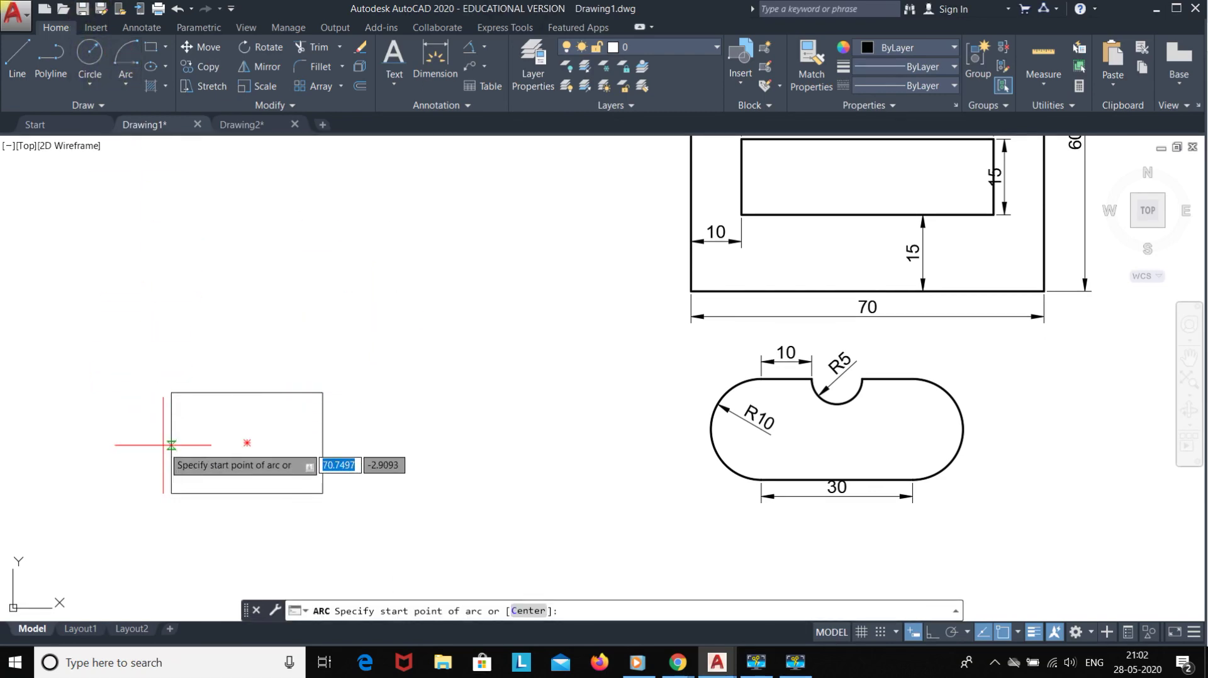
left_click(172, 393)
type("c")
key("Return")
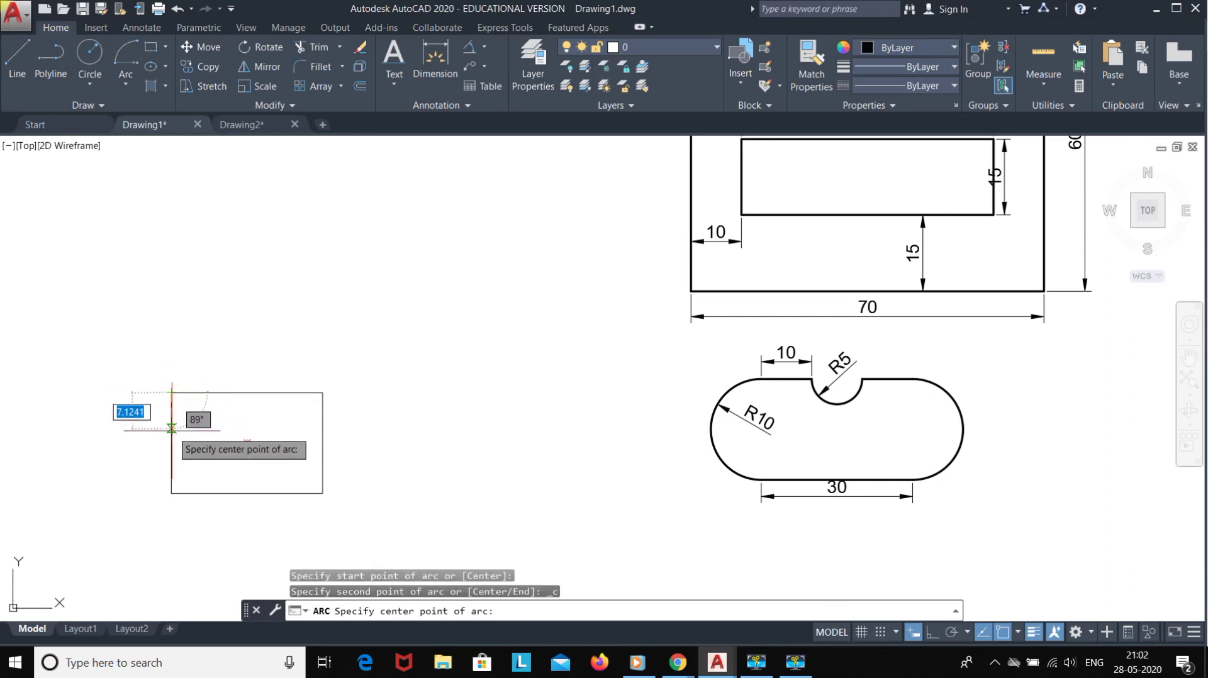
key("Escape")
Step: Draw a Start, Center, End arc on the rectangle's left side from its upper to its lower corner, centred on the side's midpoint
left_click(126, 81)
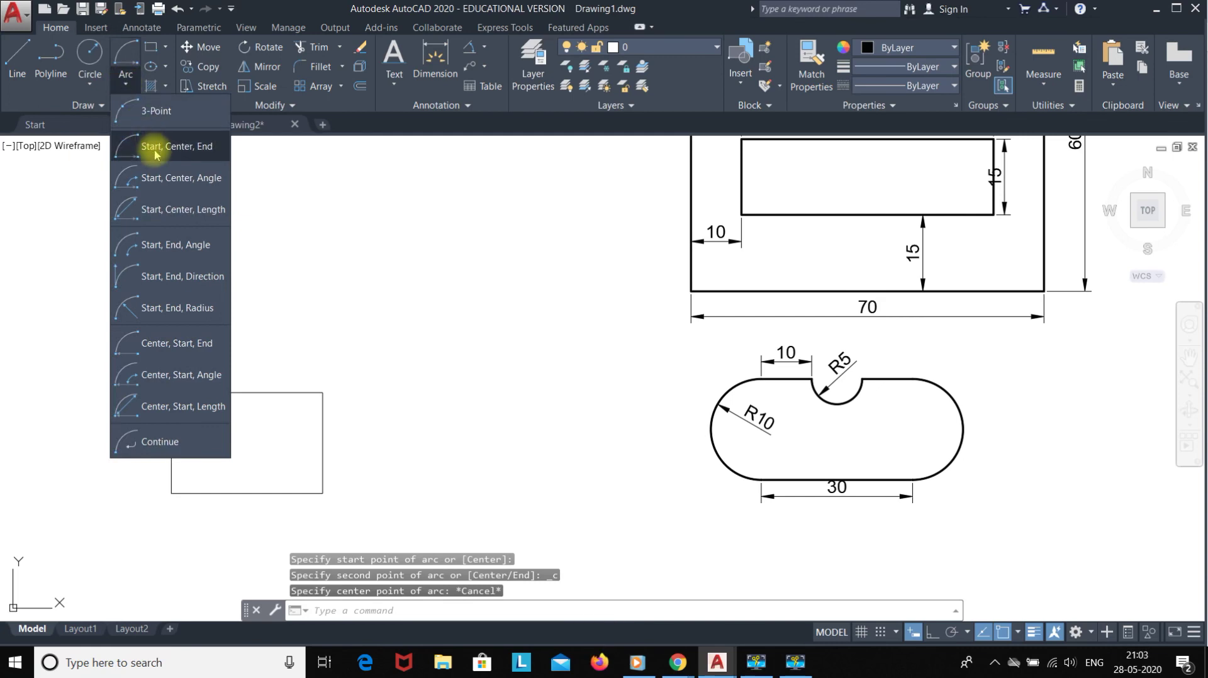
left_click(155, 147)
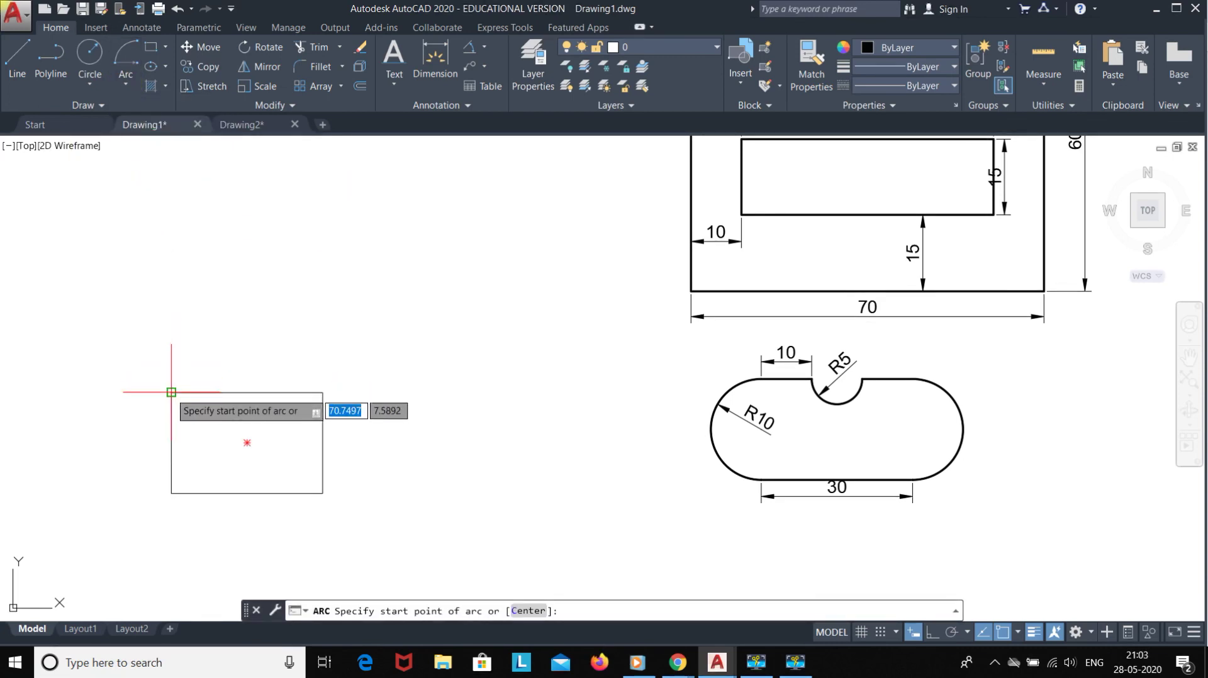
left_click(171, 393)
left_click(172, 443)
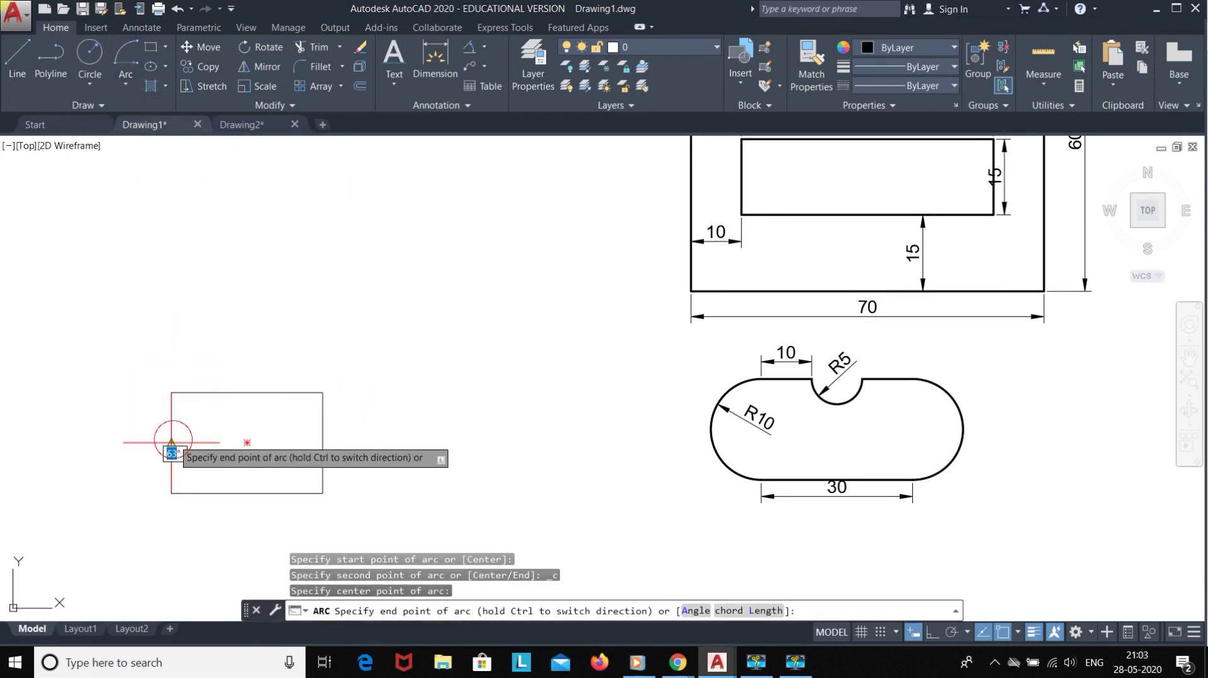
left_click(171, 494)
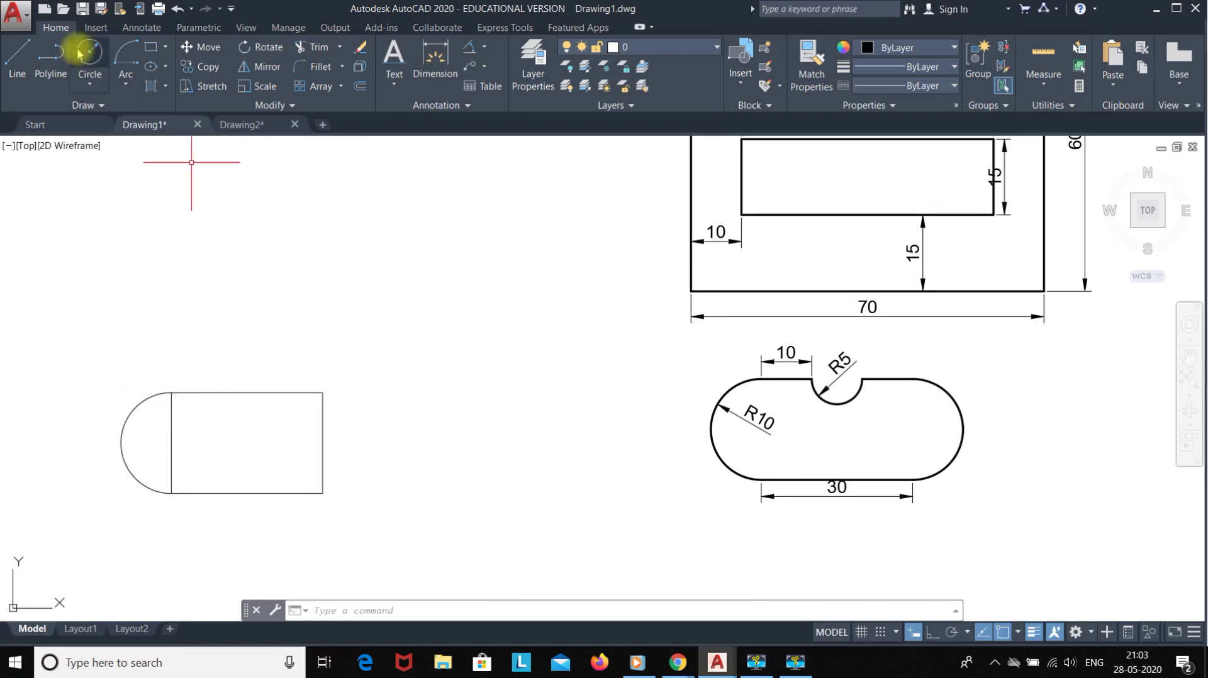
Step: Draw a matching Start, Center, End arc on the rectangle's right side from its lower to its upper corner, centred on the side's midpoint
left_click(124, 58)
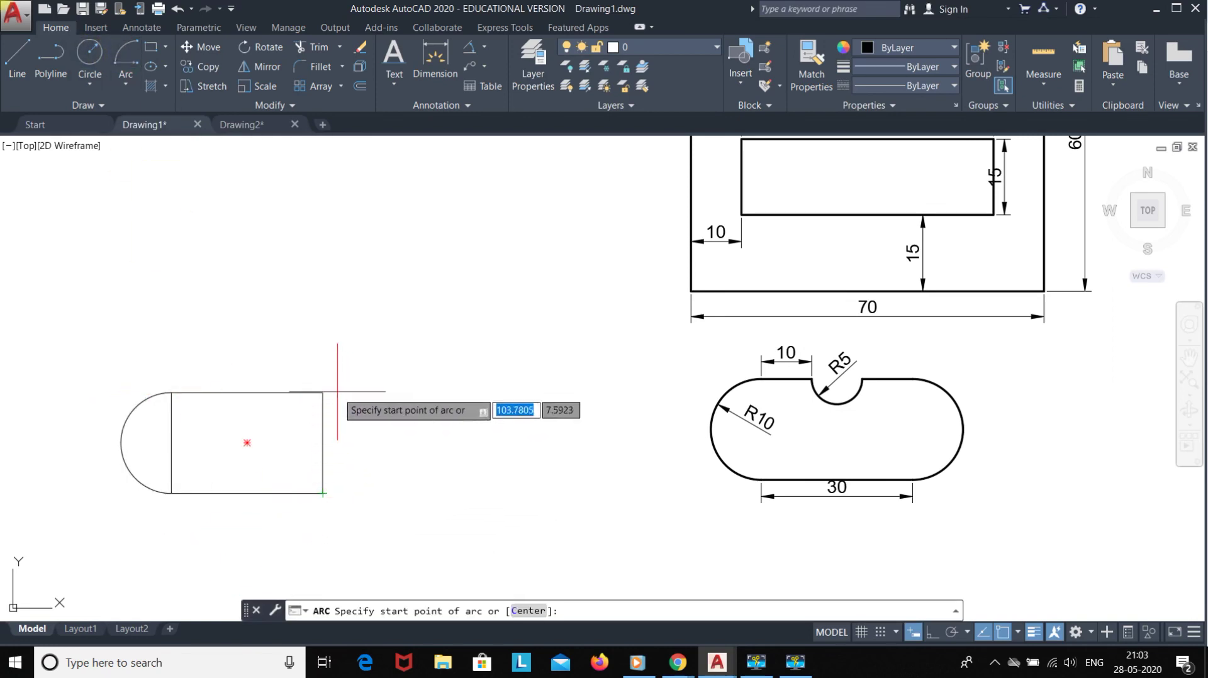
left_click(323, 494)
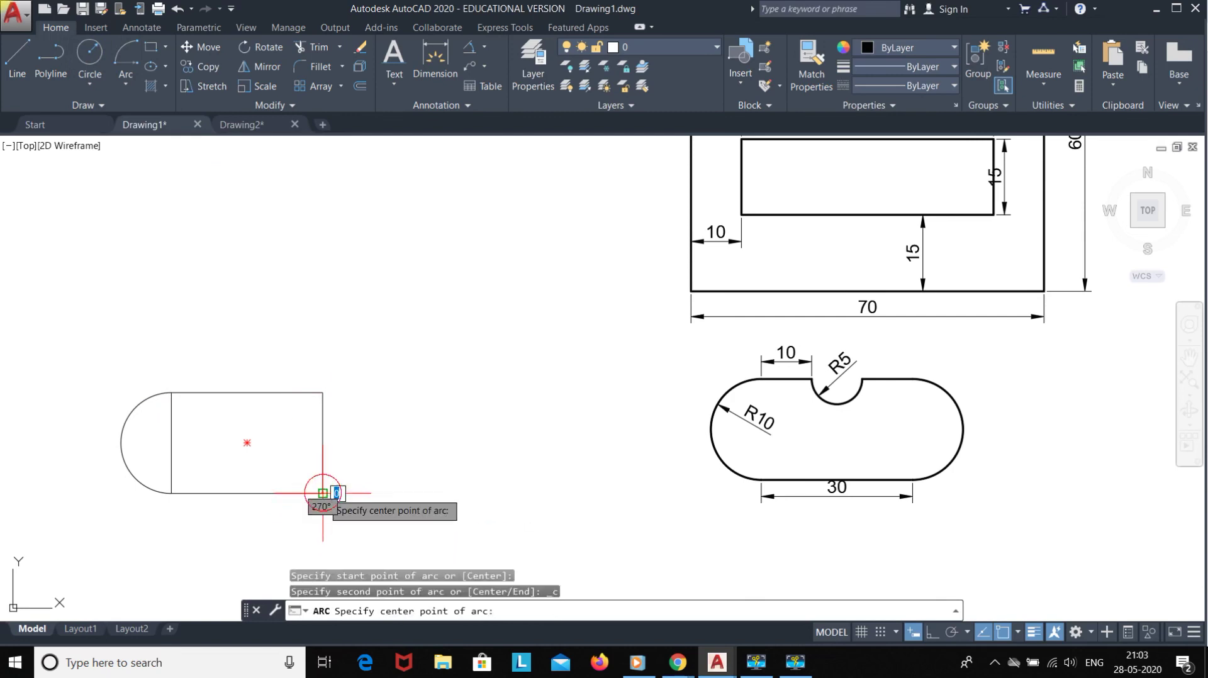
left_click(323, 443)
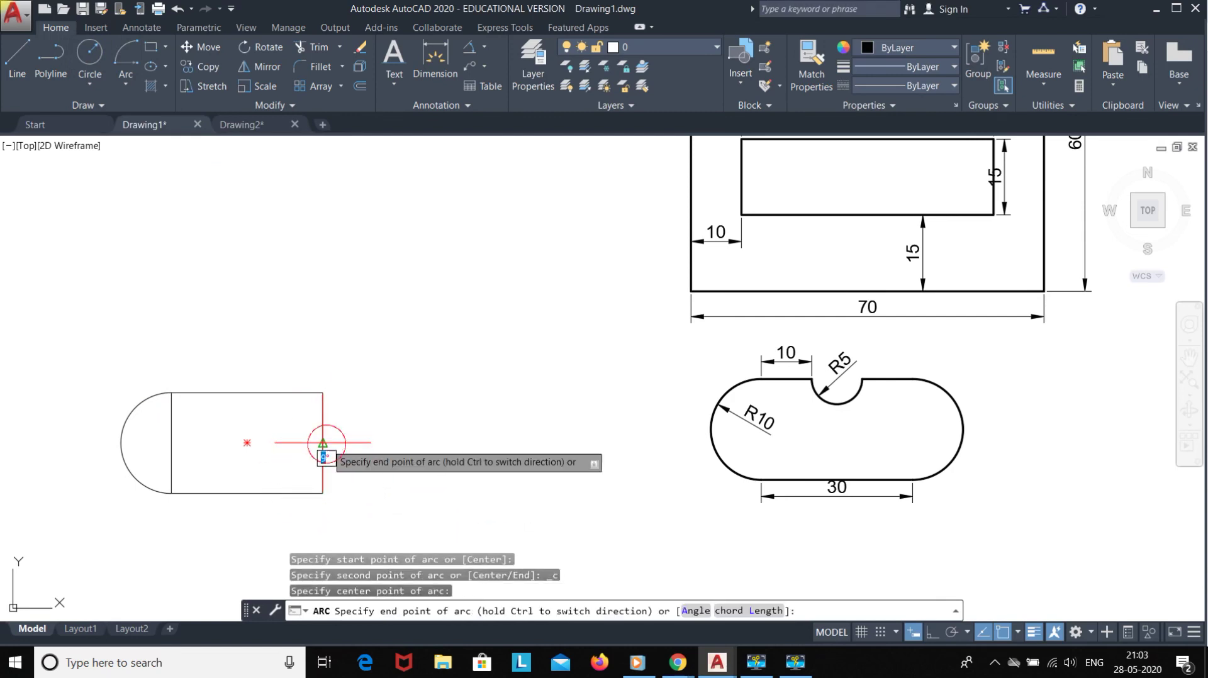
left_click(323, 392)
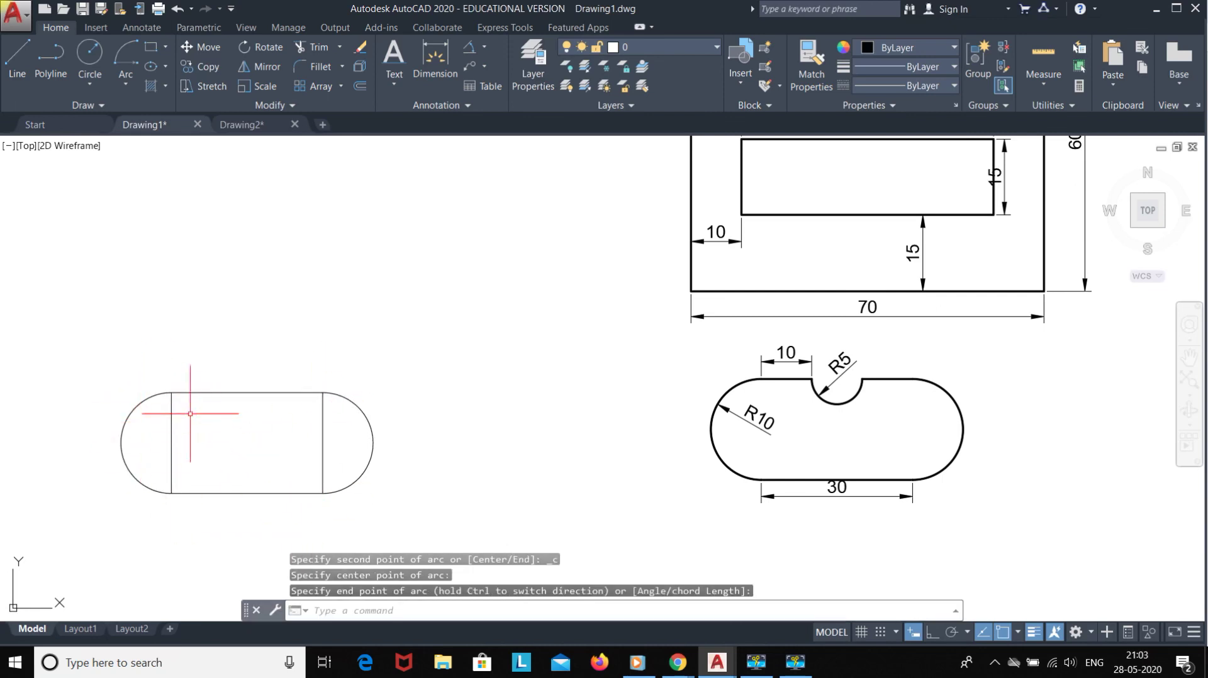
left_click(320, 482)
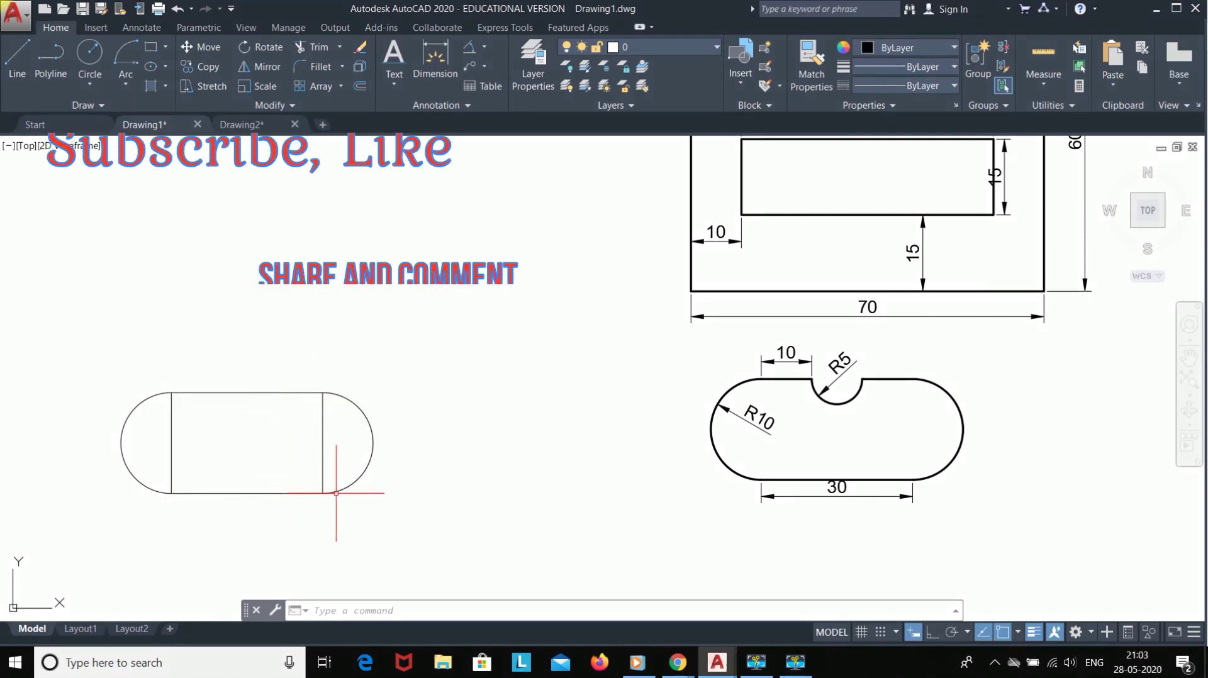
Step: Select all object snap modes in the drafting settings, with Object Snap on, and apply them
left_click(90, 52)
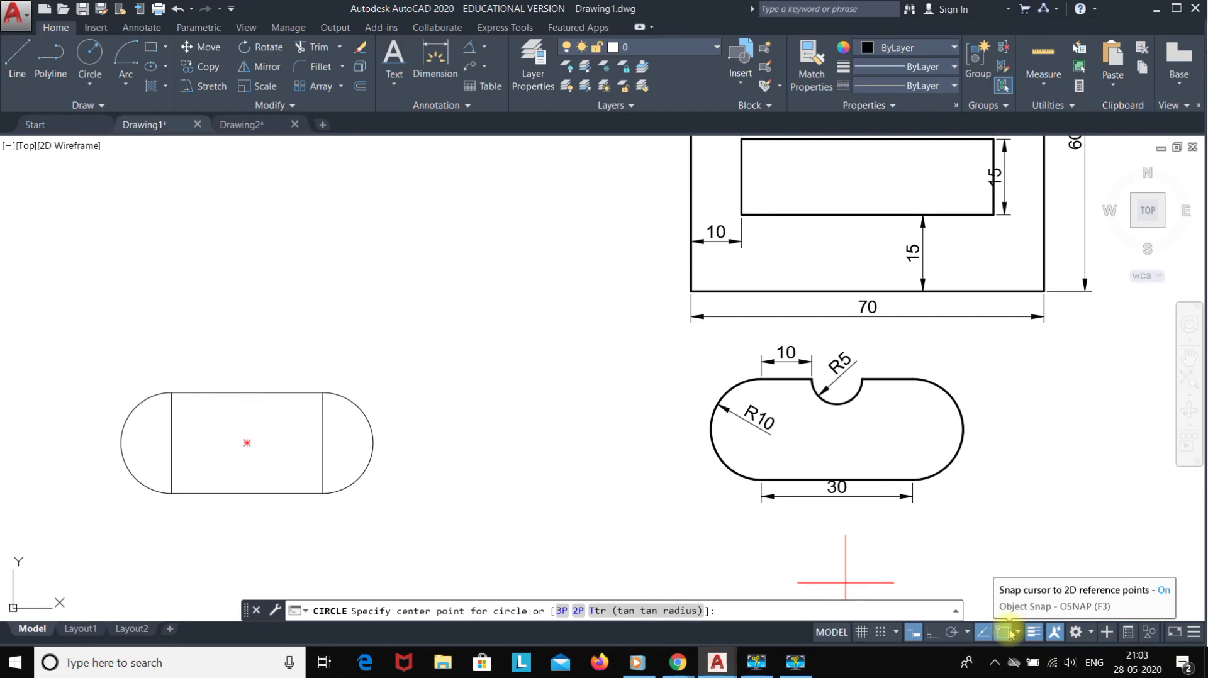
left_click(1011, 633)
left_click(1013, 614)
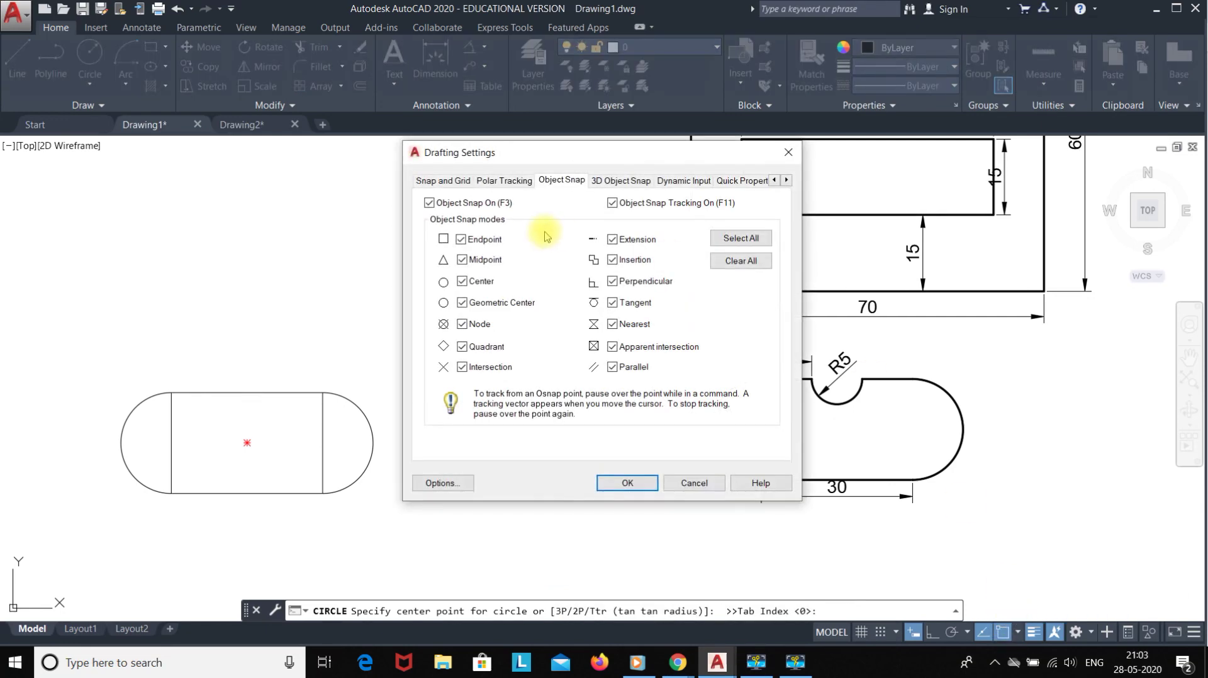
left_click(735, 243)
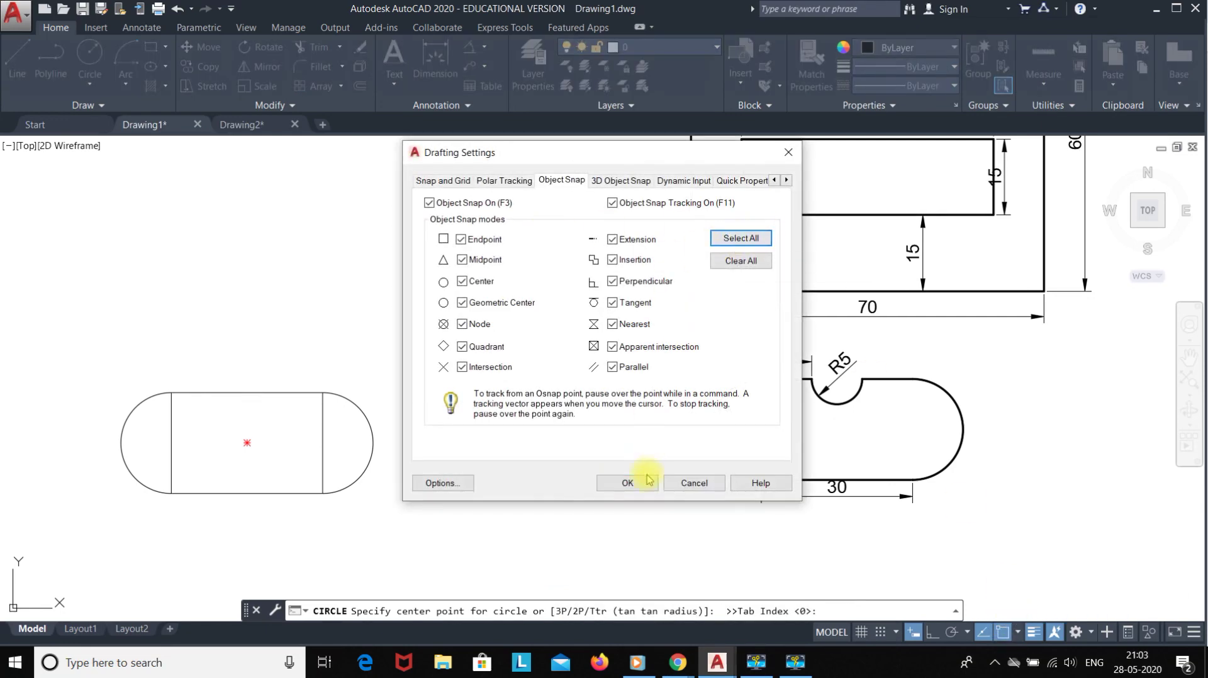
left_click(630, 485)
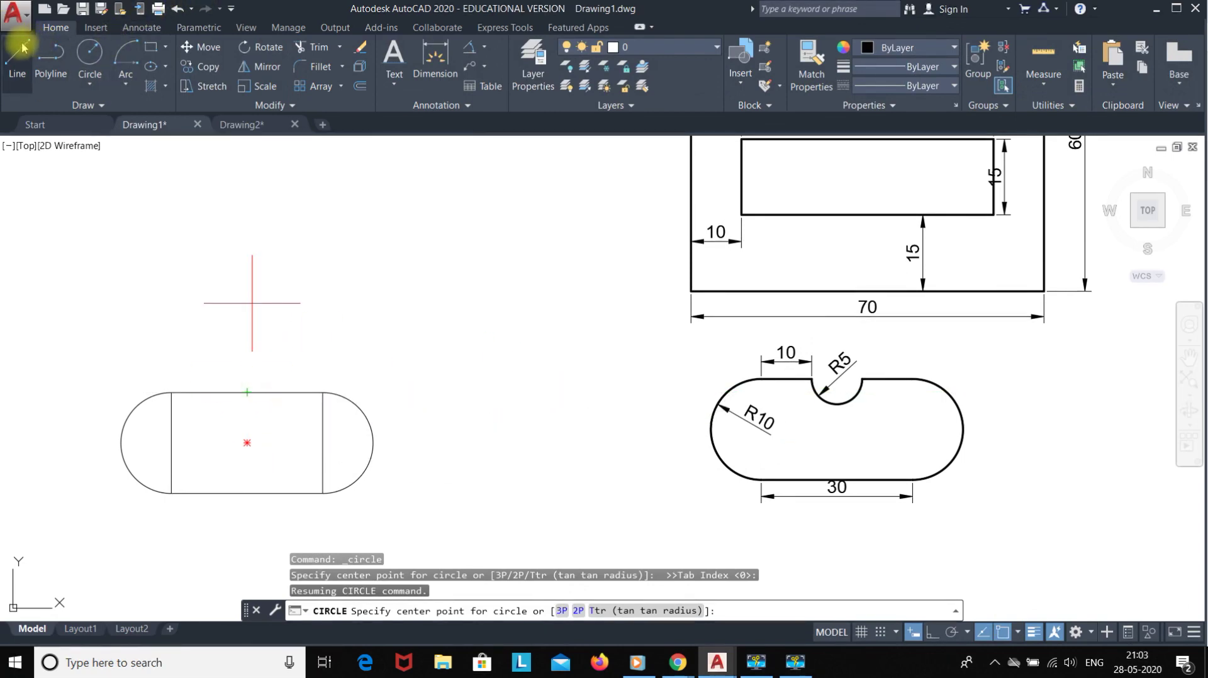
Step: Draw a circle of radius 5 centred on the midpoint of the redrawn slot's upper edge
left_click(90, 53)
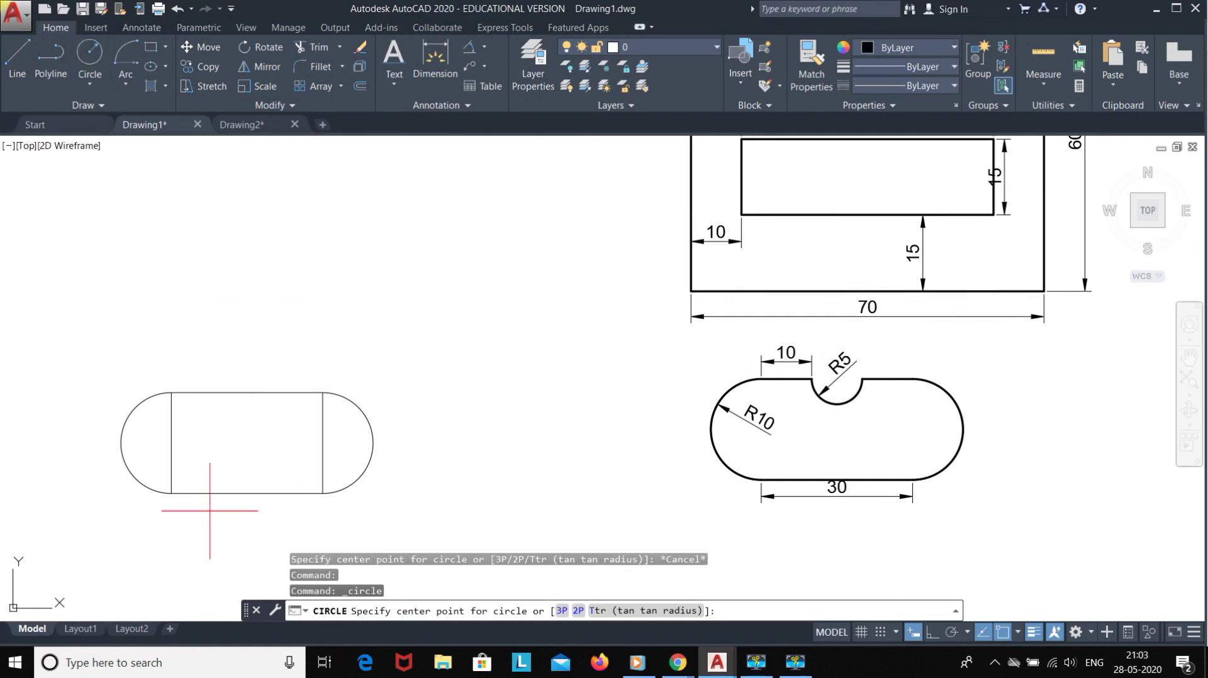
left_click(247, 392)
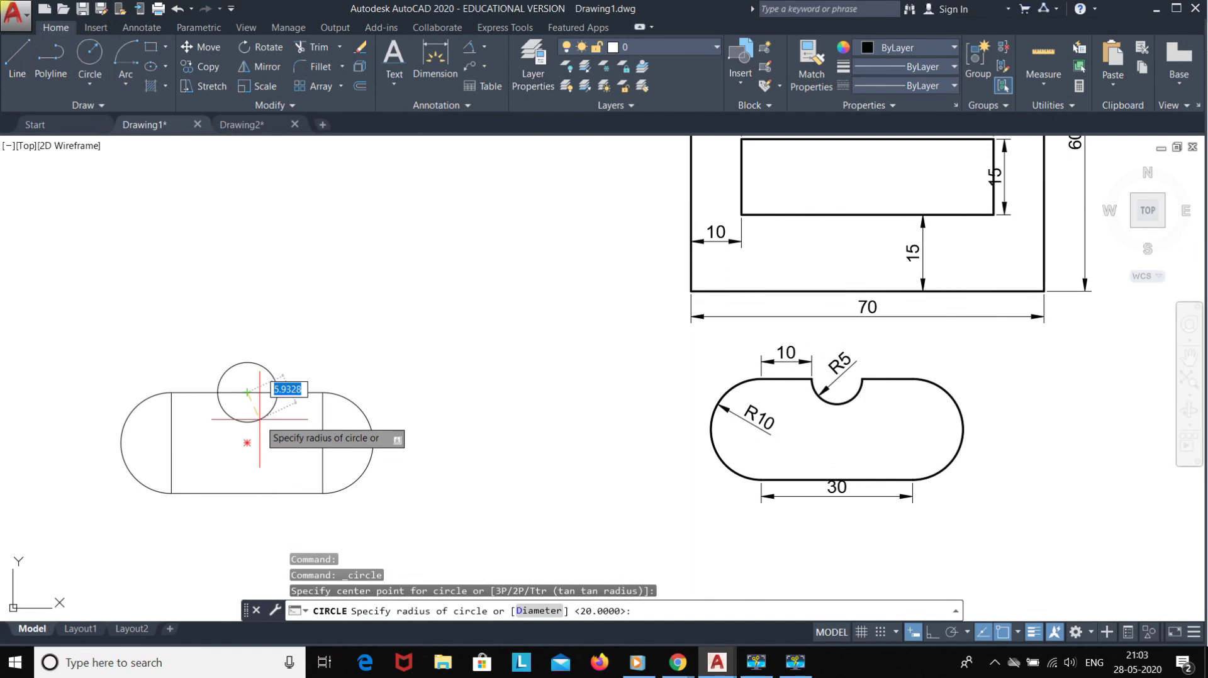
type("5")
key("Return")
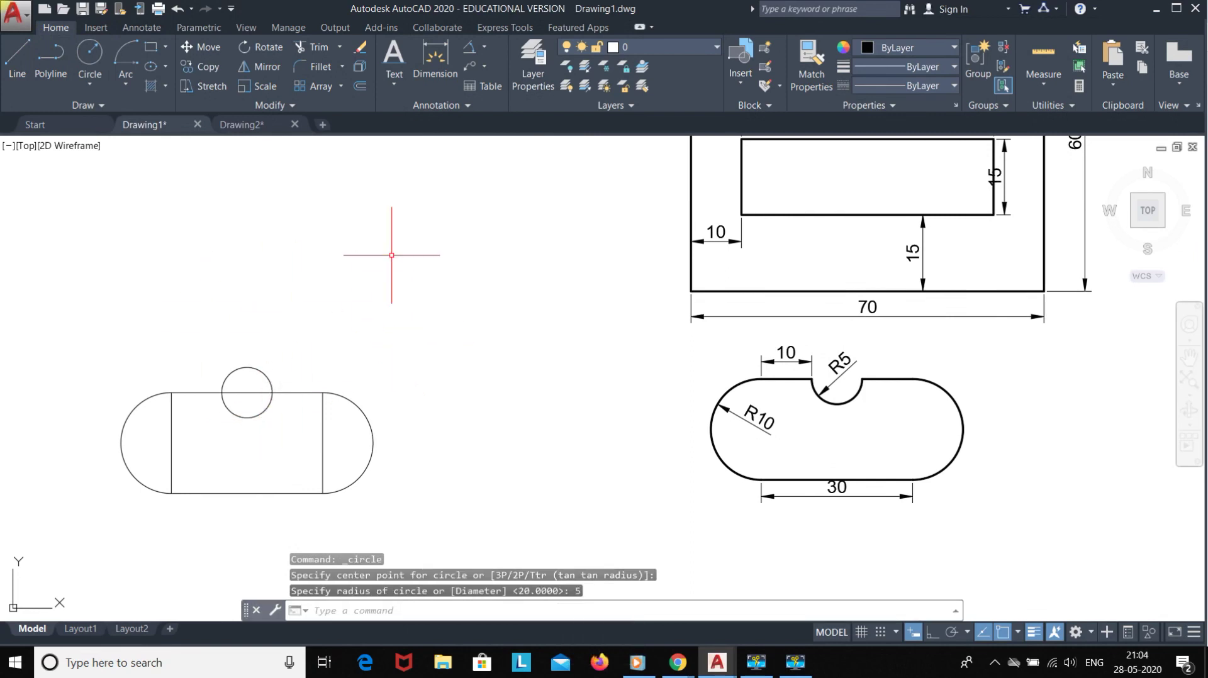
Step: Trim away the small circle's upper half, the edge segment inside it, and both vertical lines between the rectangle and the end arcs
type("TR")
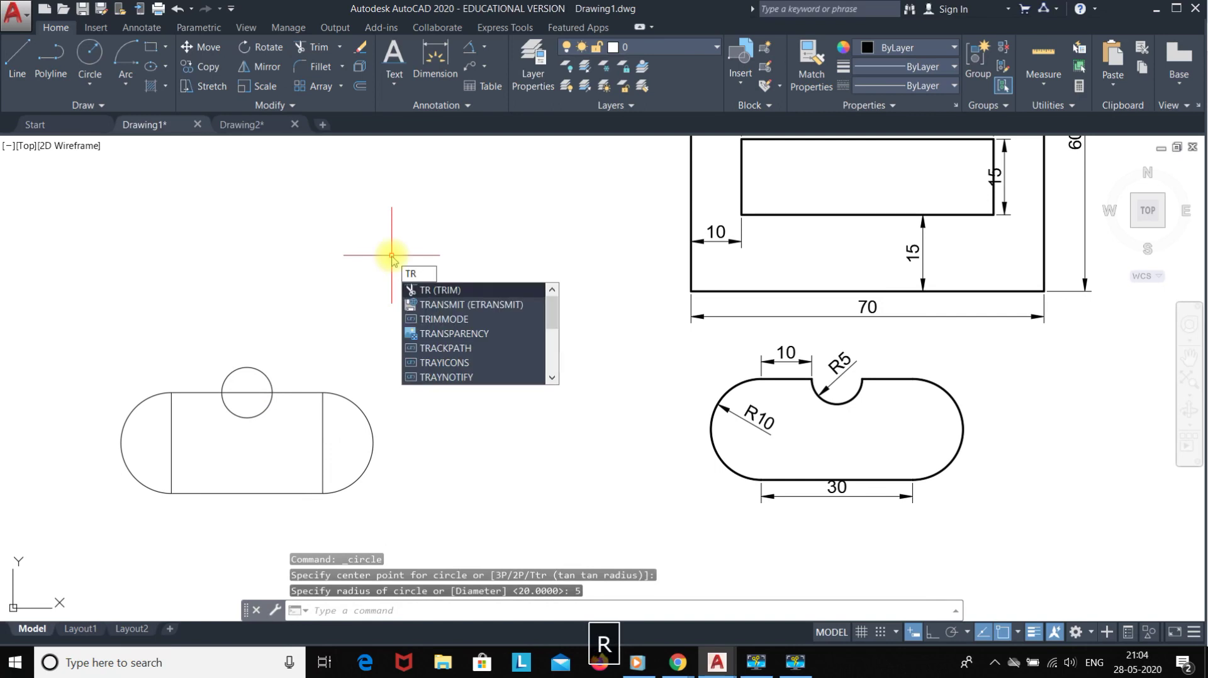
key("Return")
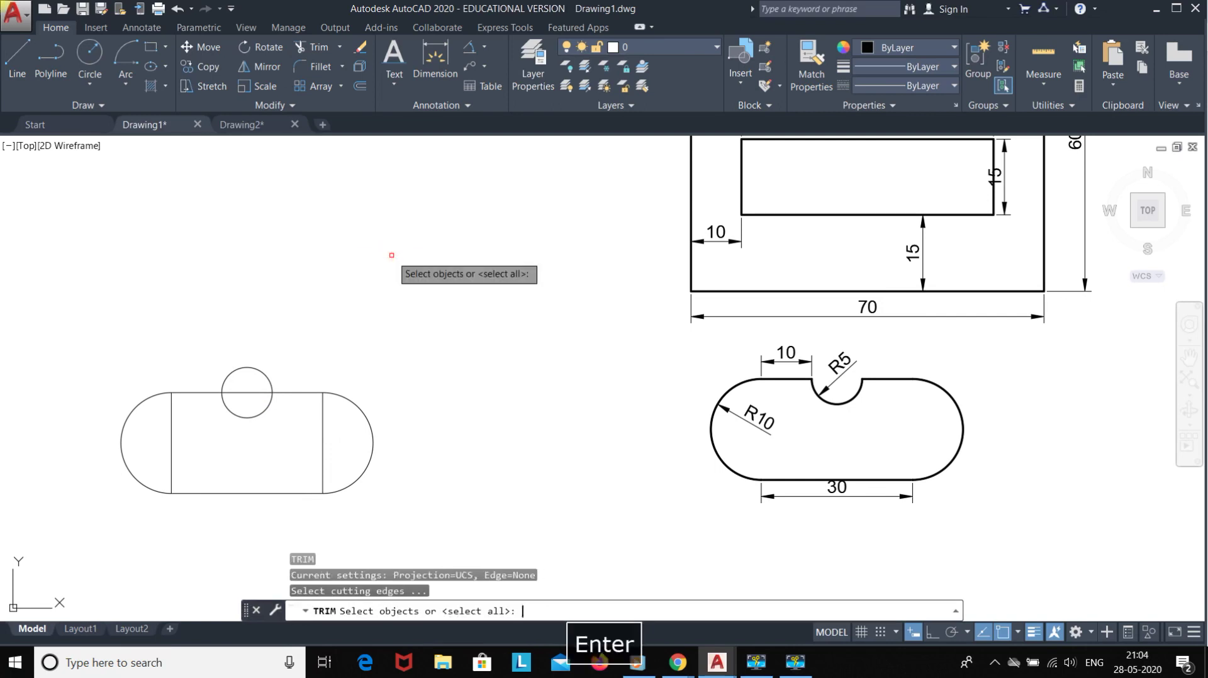
key("Return")
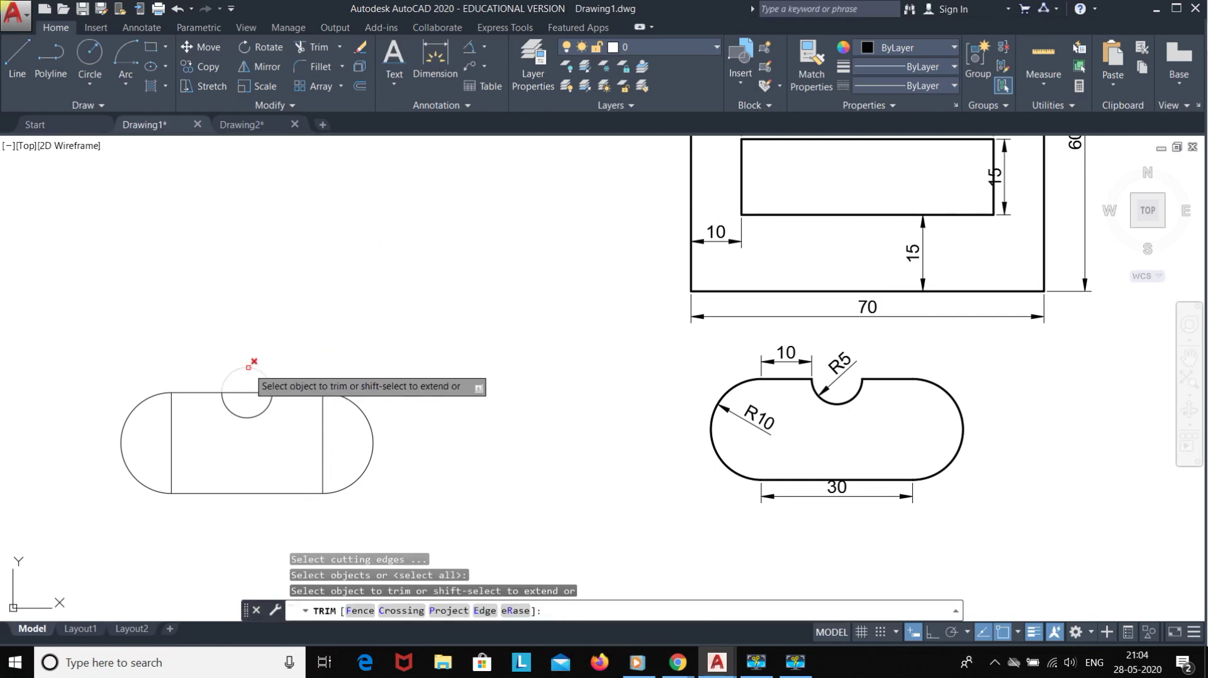
left_click(247, 367)
left_click(253, 392)
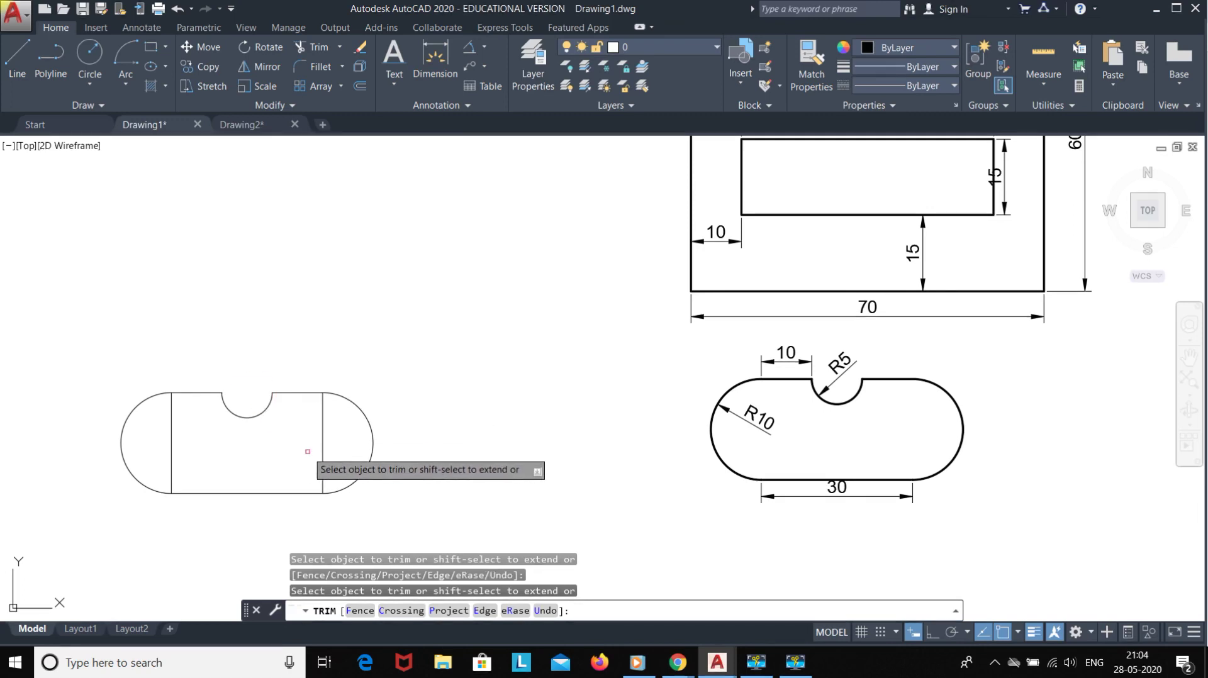
left_click(322, 439)
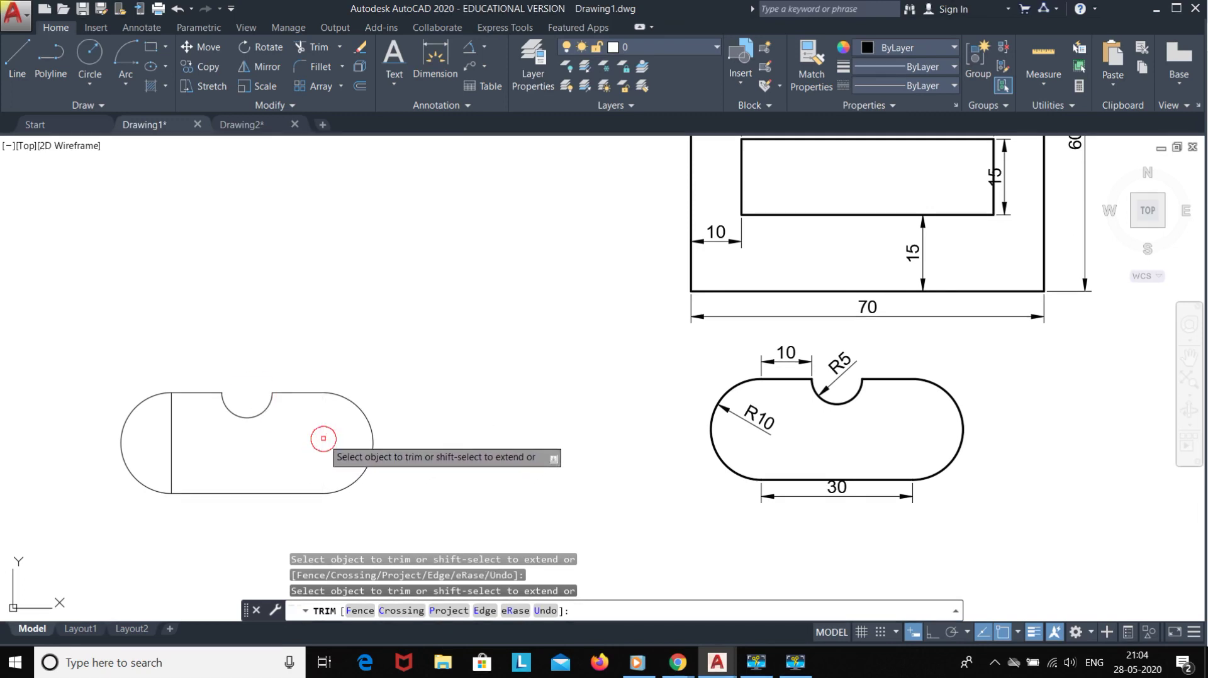
left_click(171, 440)
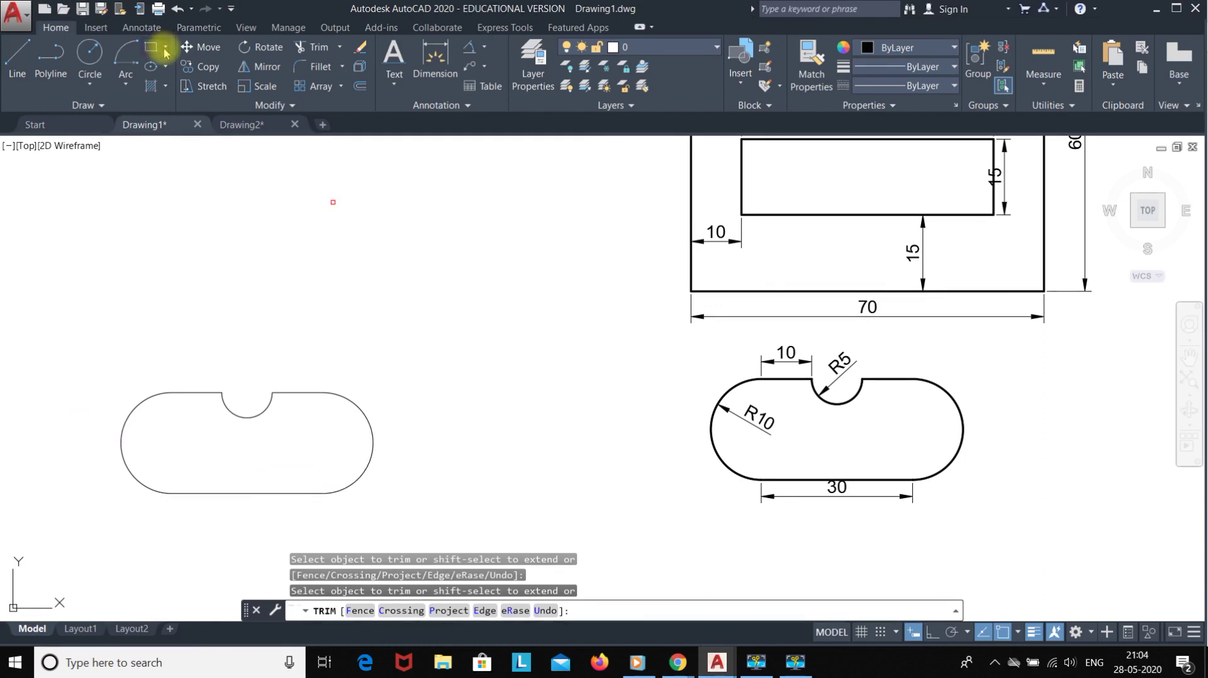
key("Escape")
Step: Erase the whole redrawn slot profile, leaving the dimensioned reference shapes
left_click(431, 297)
left_click(62, 527)
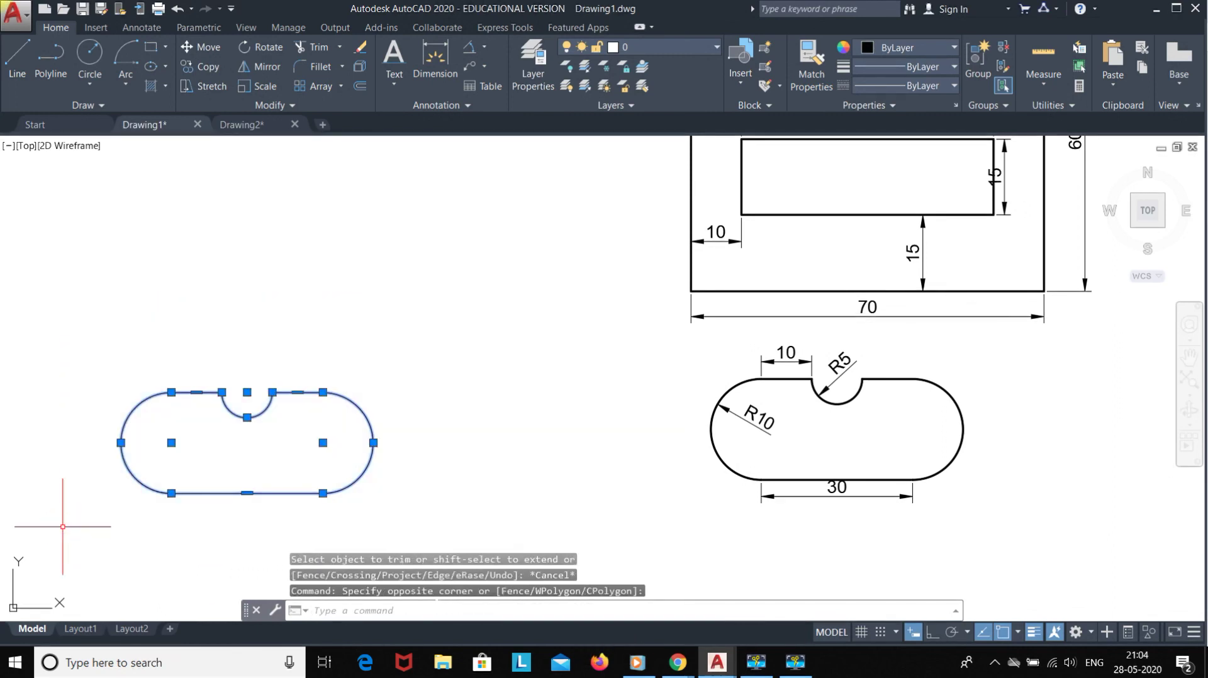
key("Delete")
Step: Draw a rectangle 70 units wide and 60 units high with its first corner at 0,0
mouse_move(418, 405)
middle_mouse_down()
mouse_move(342, 570)
mouse_move(333, 625)
middle_mouse_up()
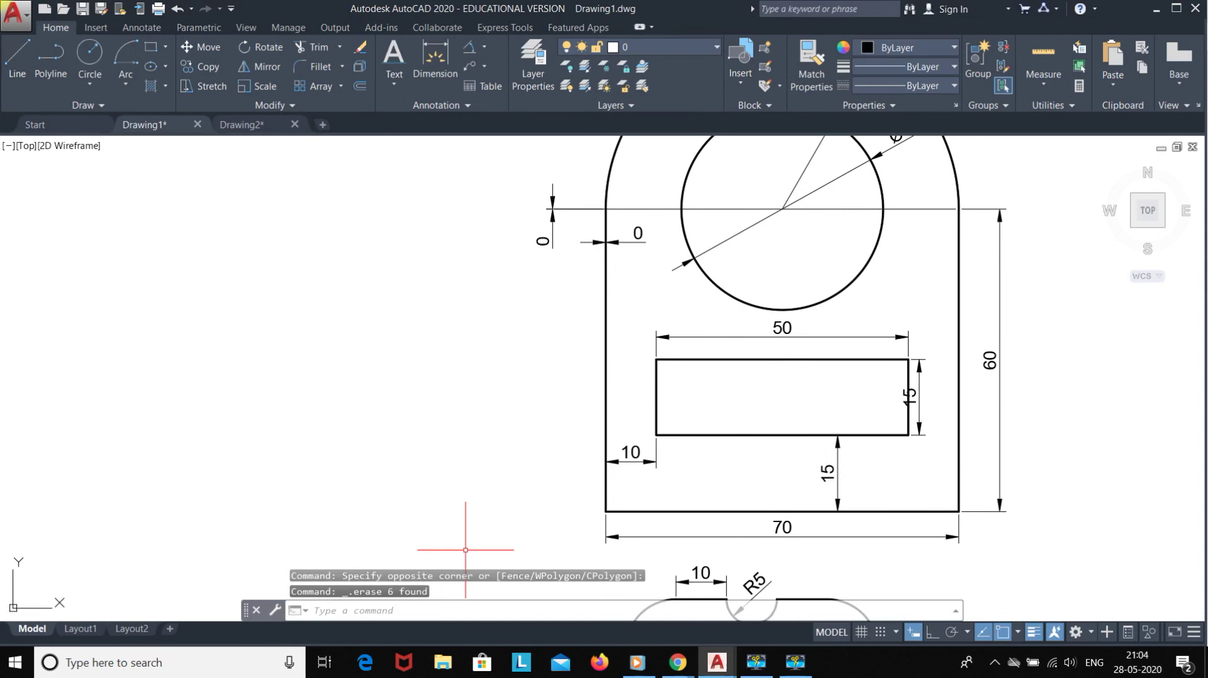
scroll(466, 550, "down", 2)
middle_click_drag(485, 502, 512, 473)
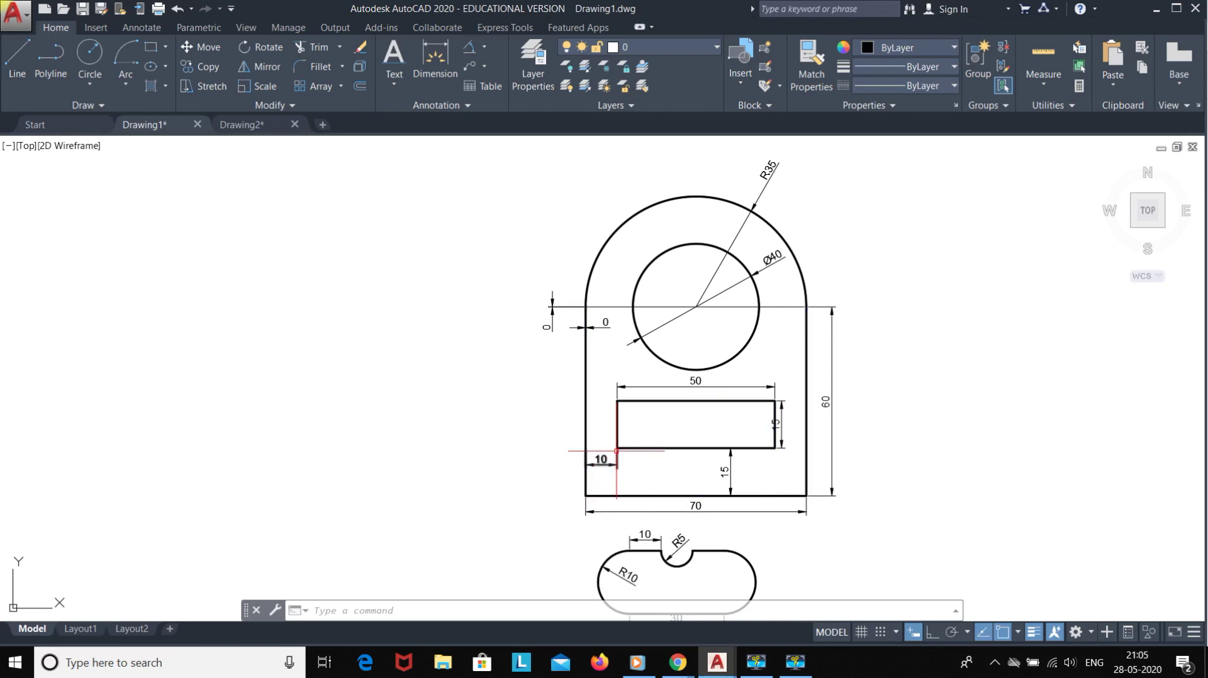
middle_click_drag(269, 499, 394, 464)
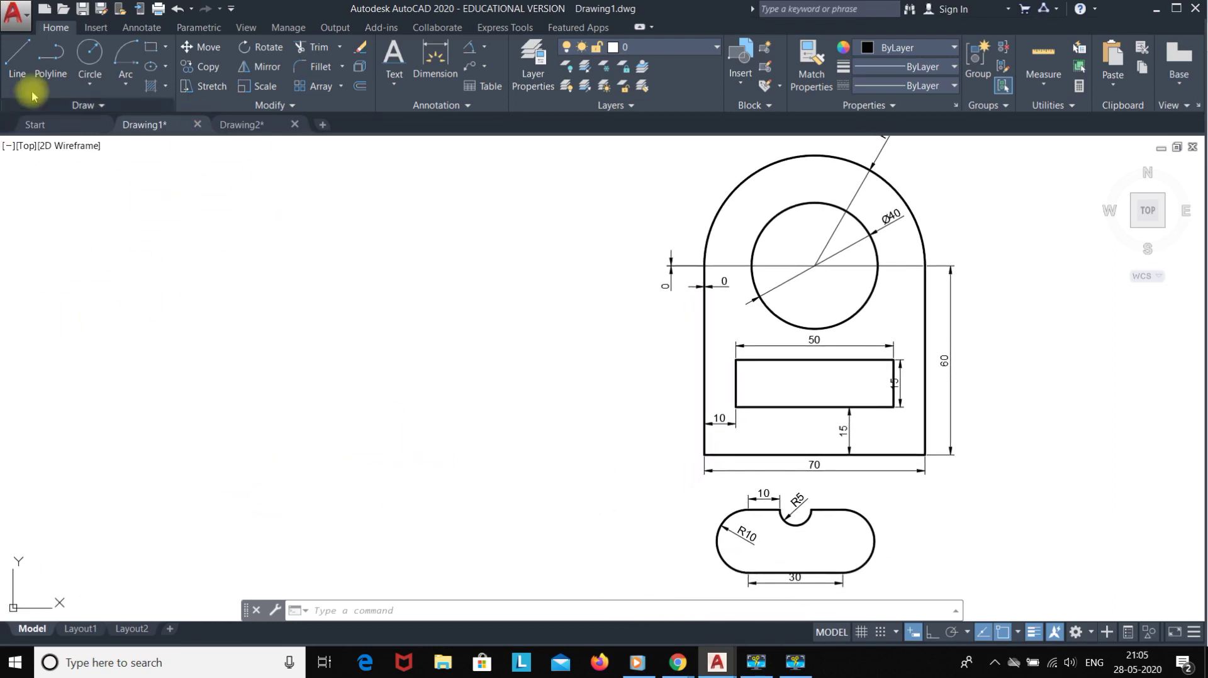
left_click(148, 47)
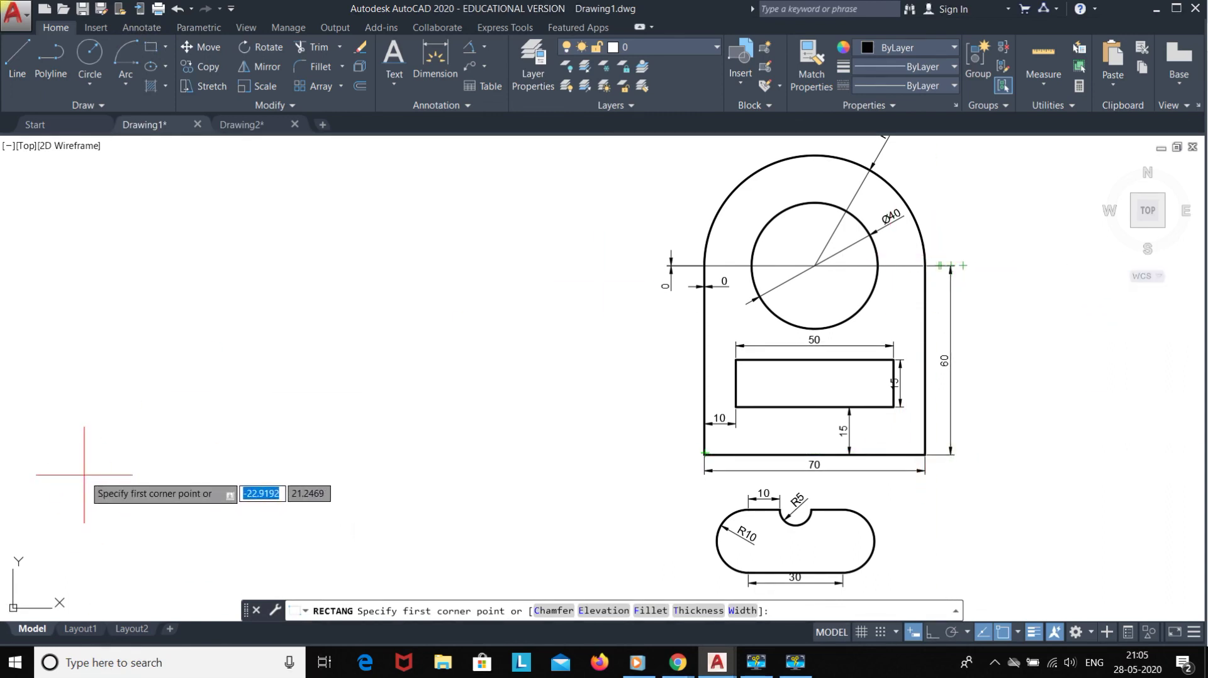
type("0")
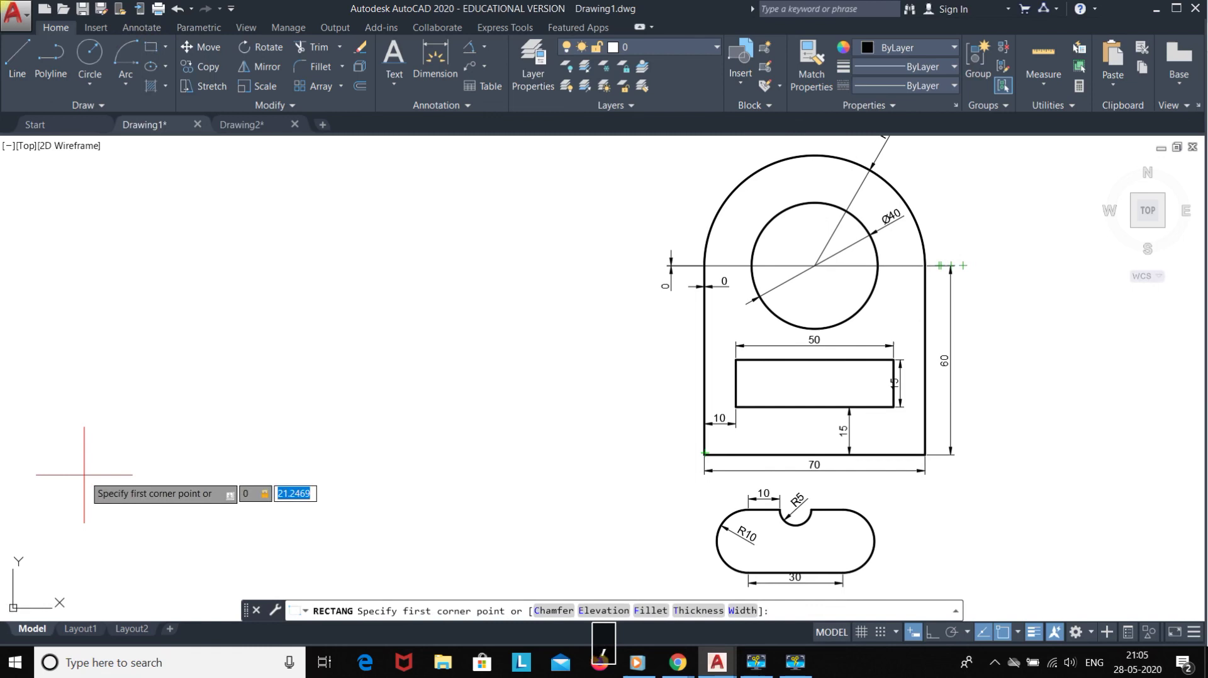
key("Return")
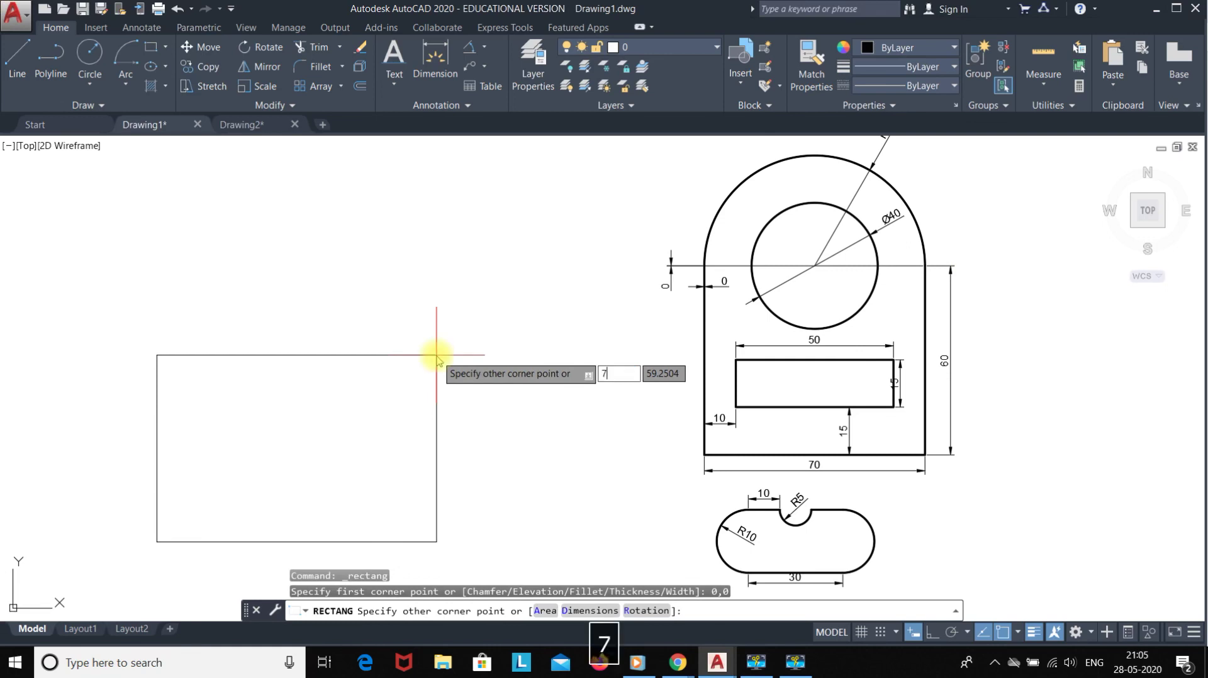
key("Tab")
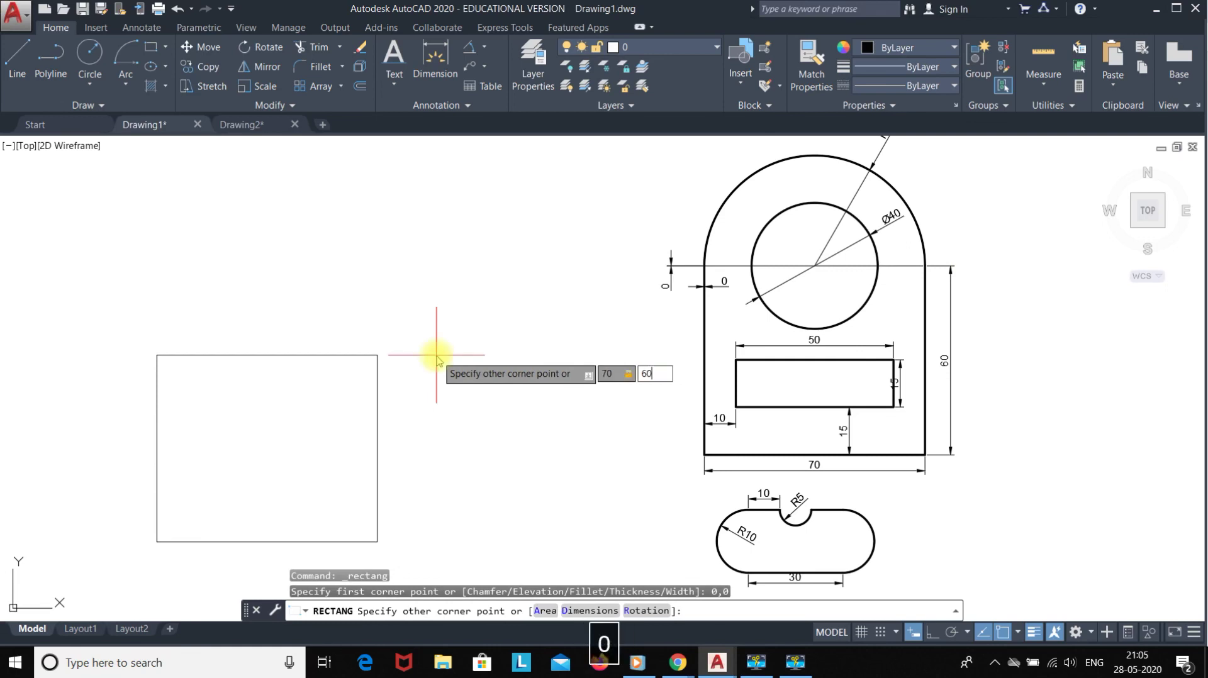
type("60")
key("Return")
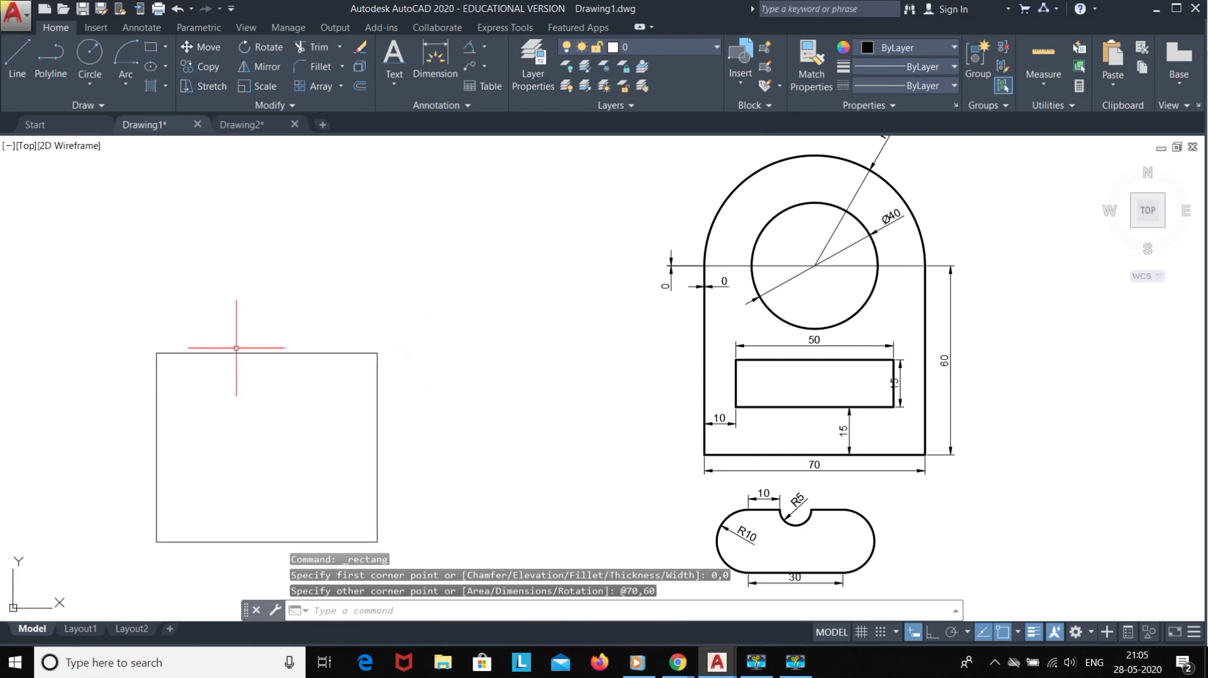
Step: Draw a Center, Radius circle of radius 35 centred on the midpoint of the 70 by 60 rectangle's upper edge
left_click(90, 83)
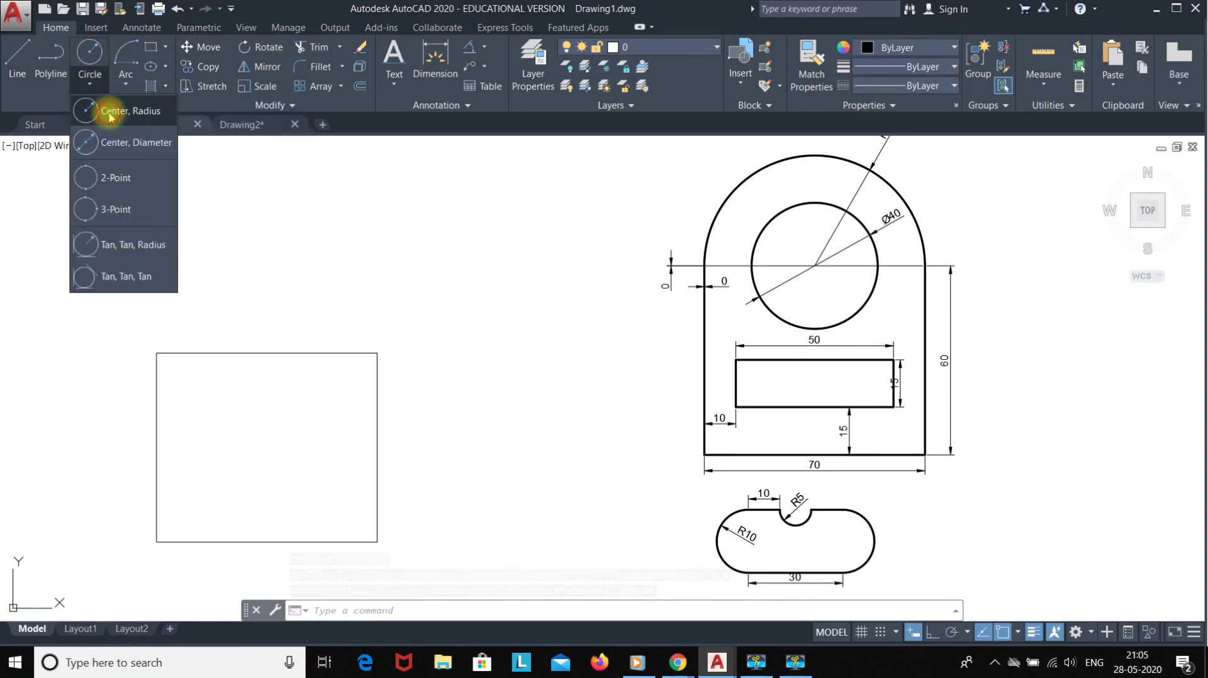
left_click(100, 105)
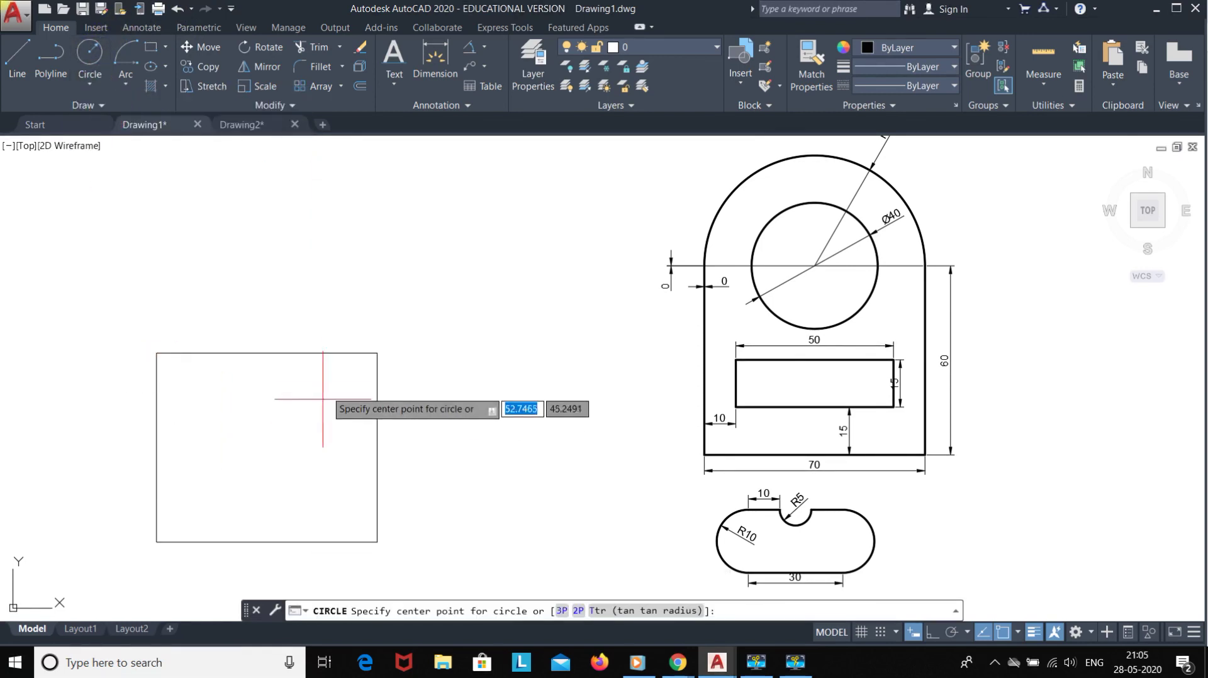
left_click(266, 353)
type("30")
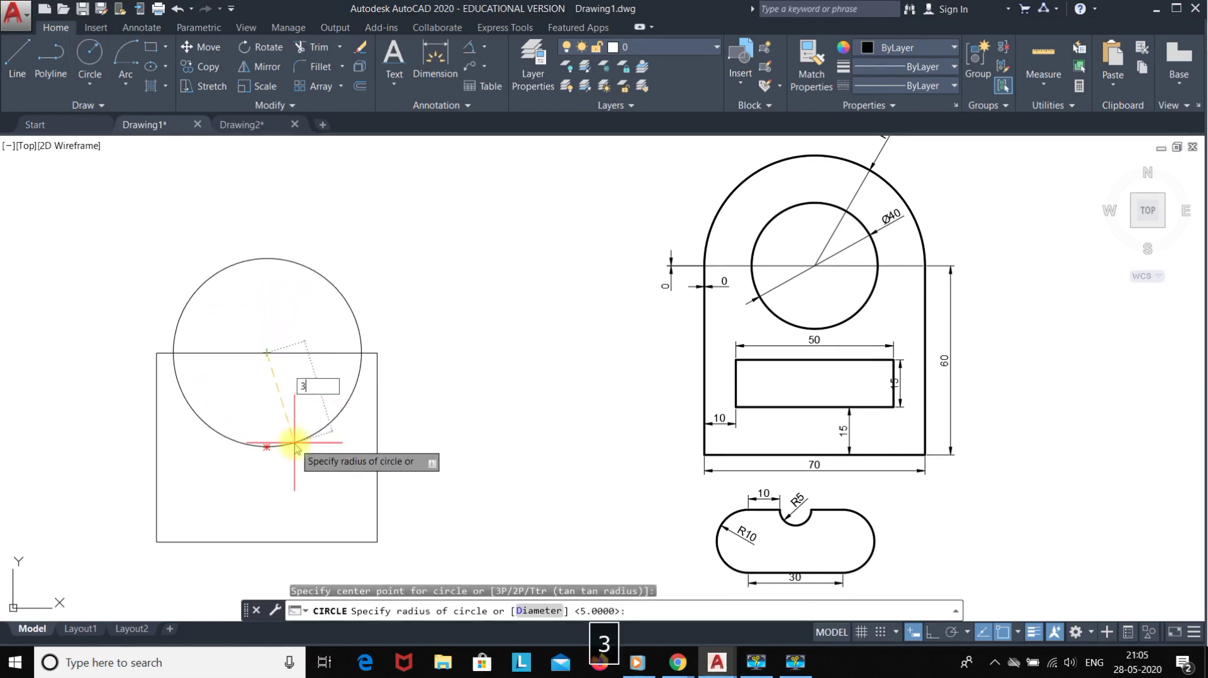
key("Return")
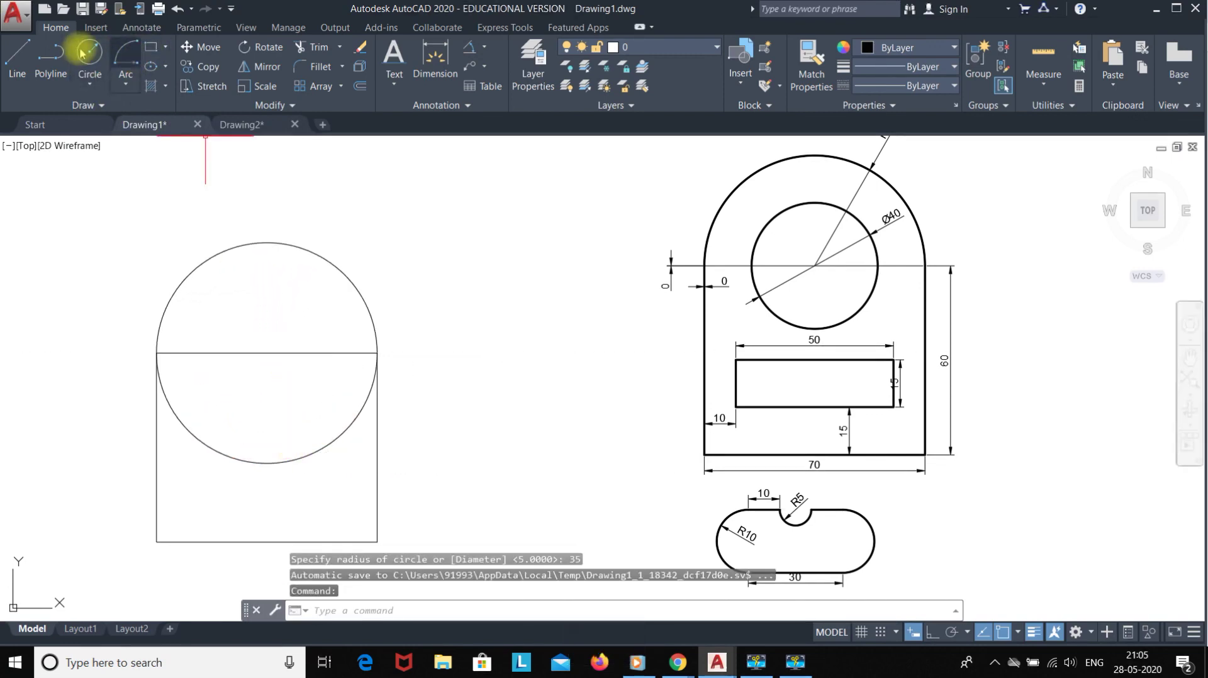
Step: Draw a concentric circle of radius 20 inside the radius 35 circle
left_click(92, 54)
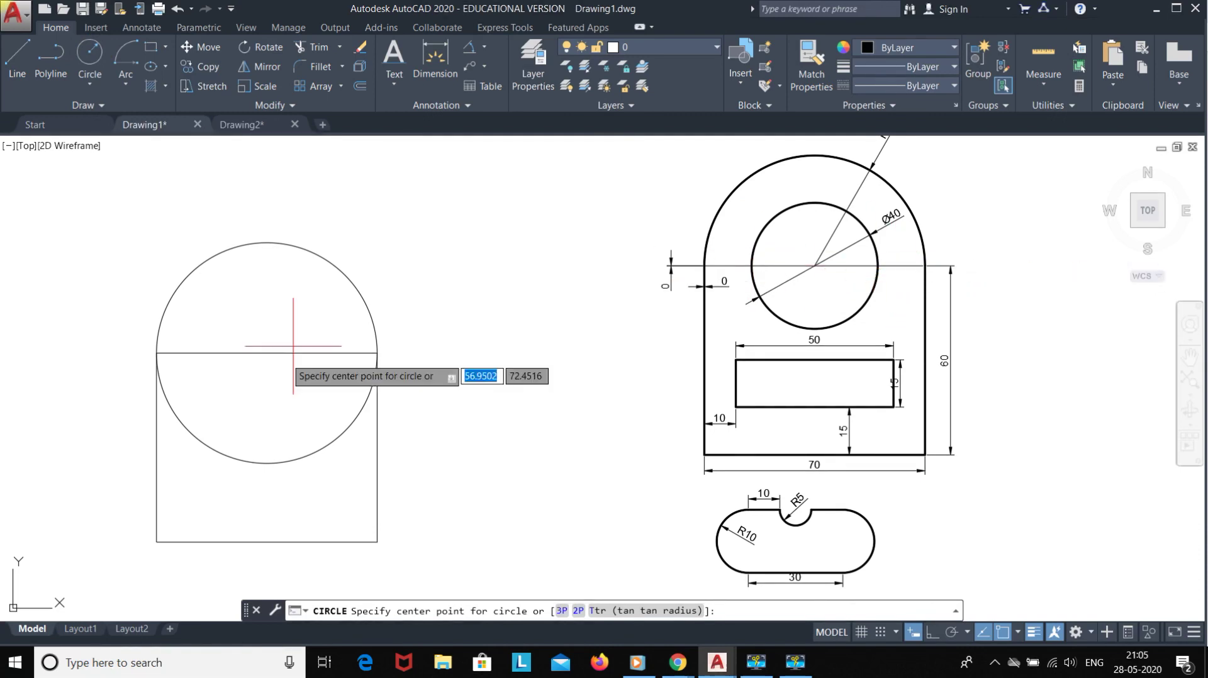
left_click(267, 353)
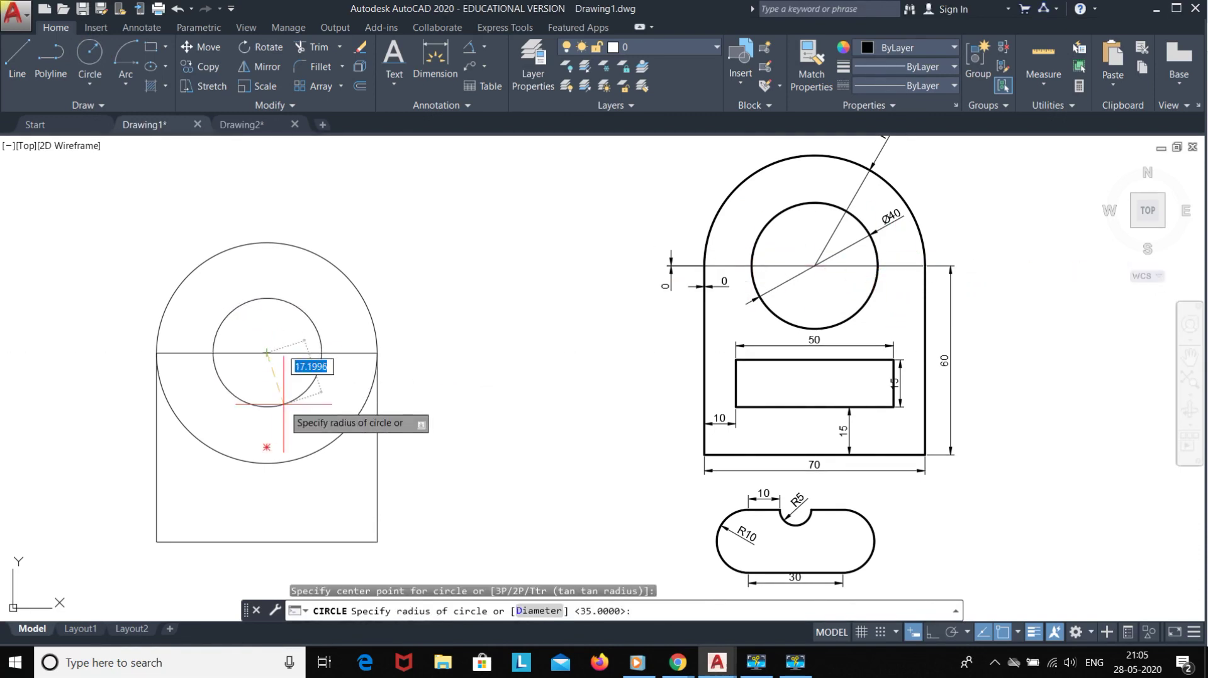
type("20")
key("Return")
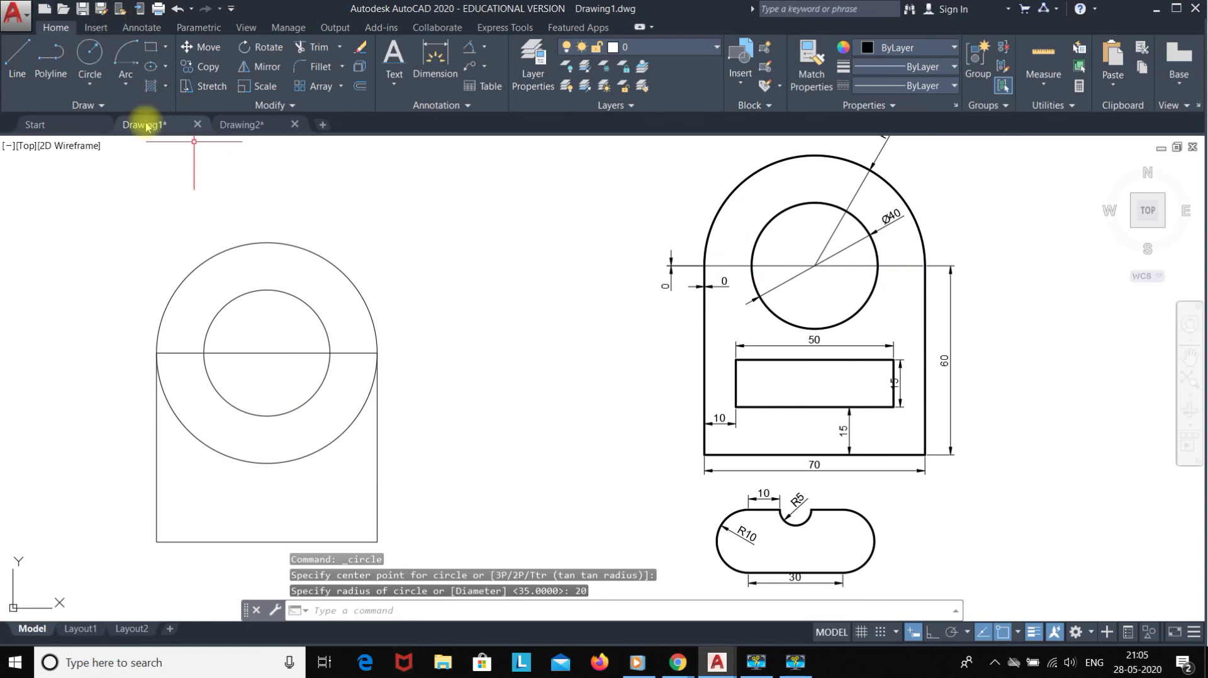
Step: Trim the rectangle's upper edge and the large circle's lower half, leaving an arched outline around the inner circle
mouse_move(146, 126)
type("TR")
key("Return")
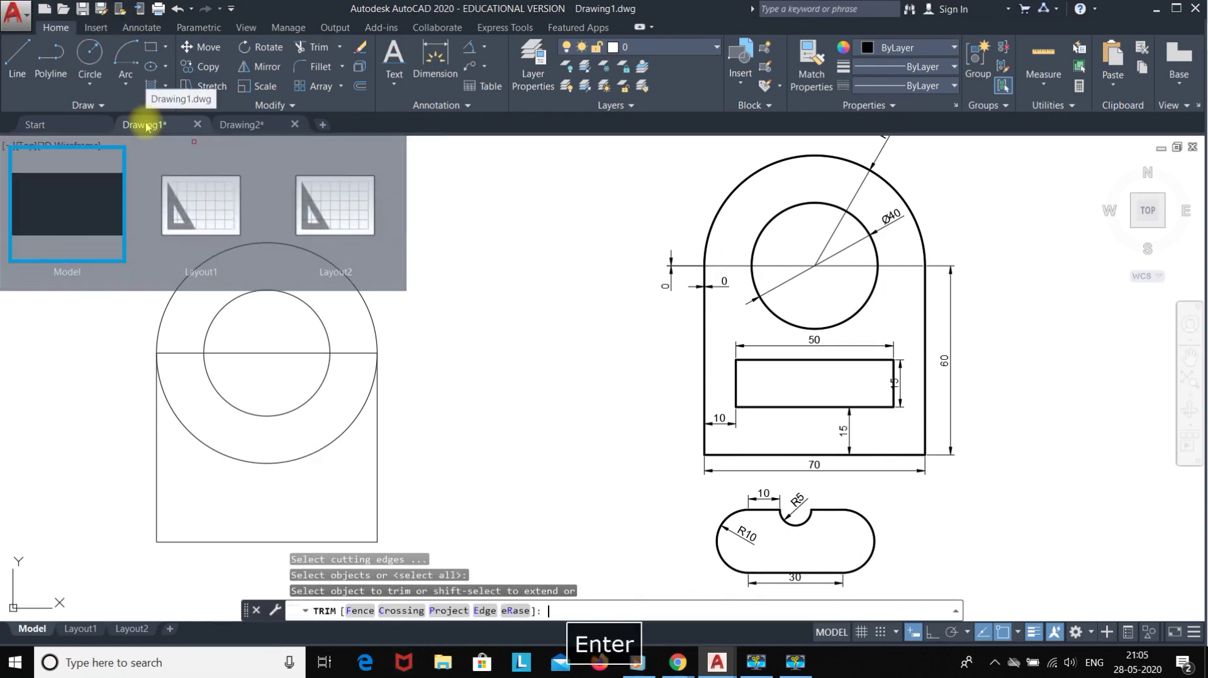
left_click(289, 346)
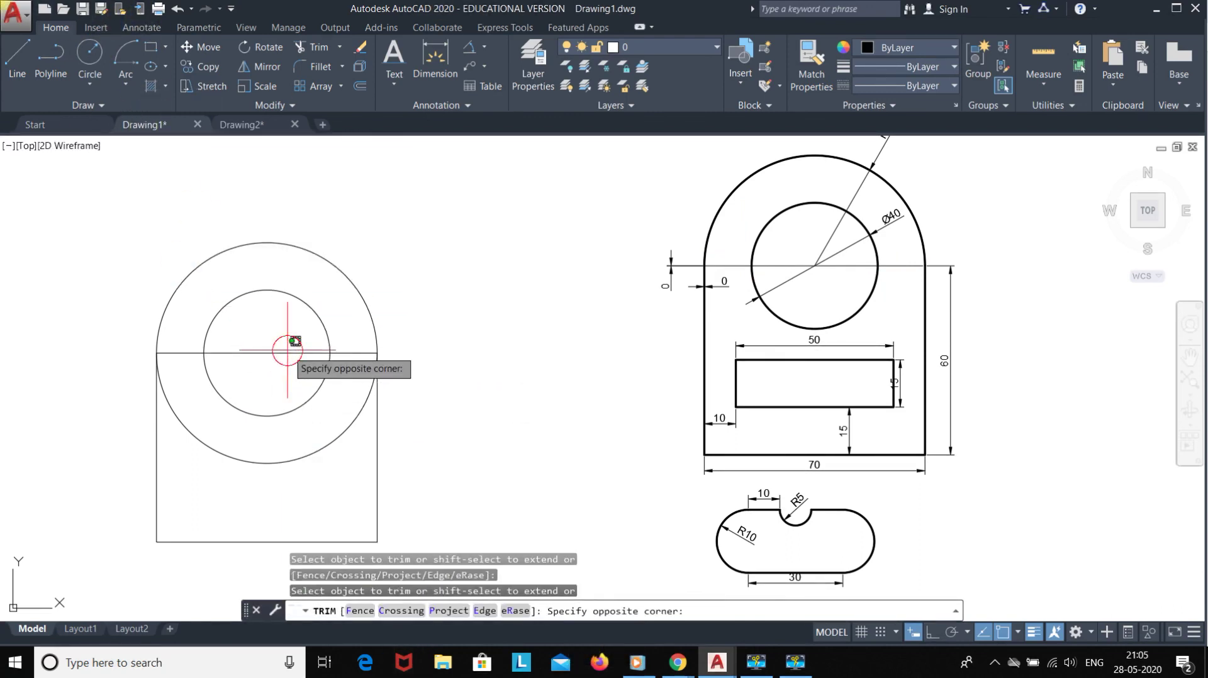
left_click(289, 351)
left_click(191, 351)
left_click(351, 353)
left_click(351, 424)
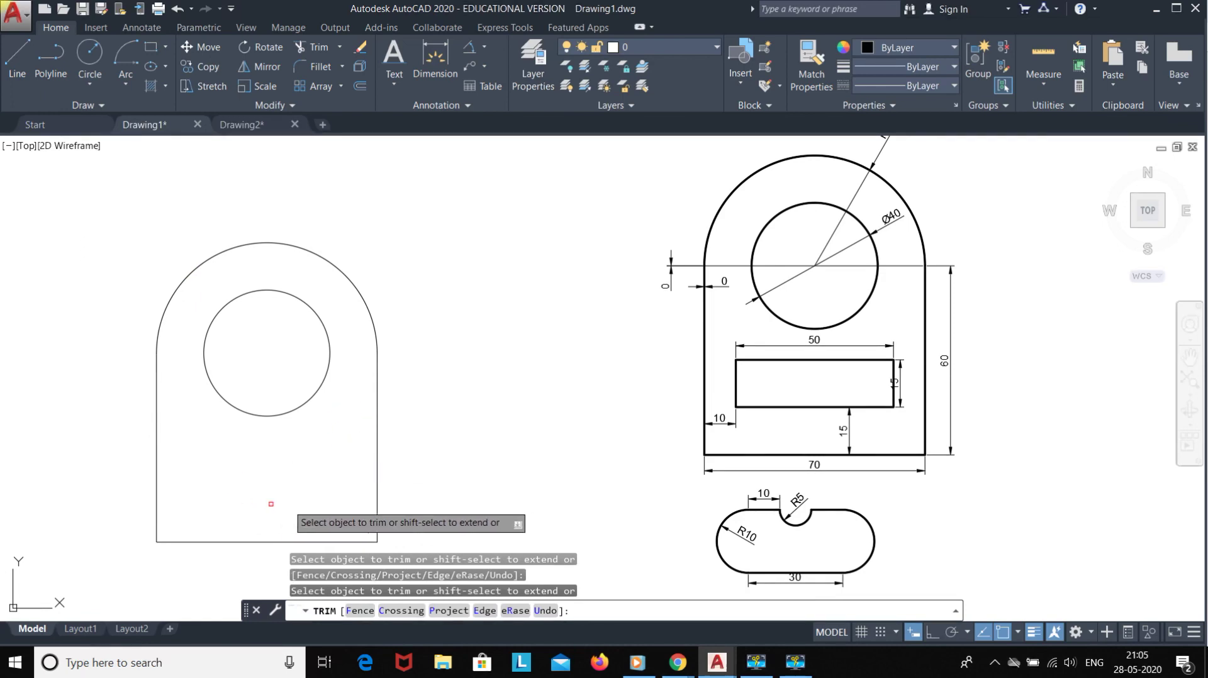
key("Escape")
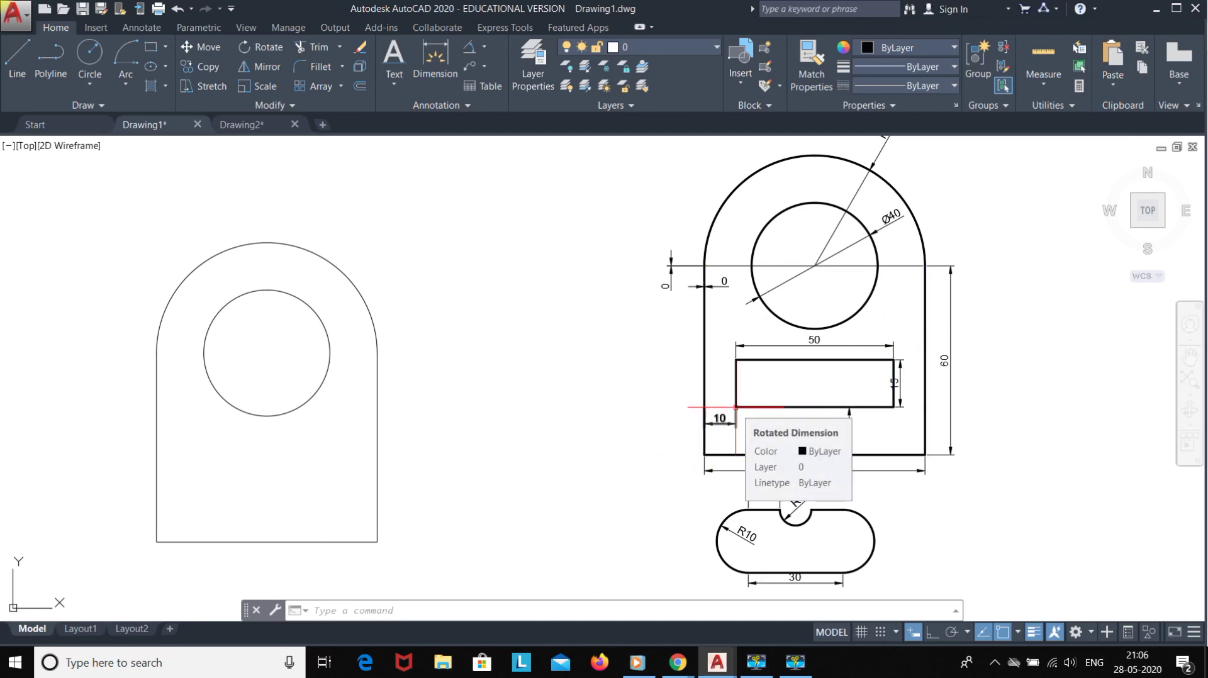
Step: Draw a rectangle 50 units wide and 15 units high inside the arched outline, with its first corner at 10,15
left_click(155, 49)
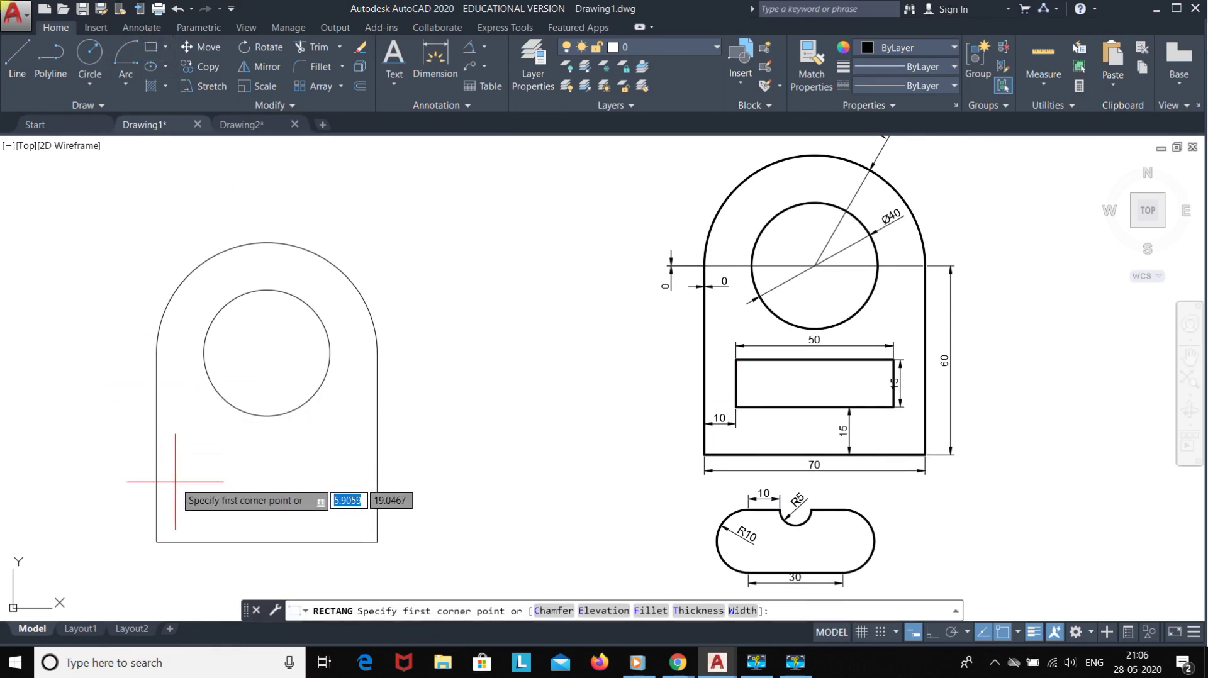
type("15")
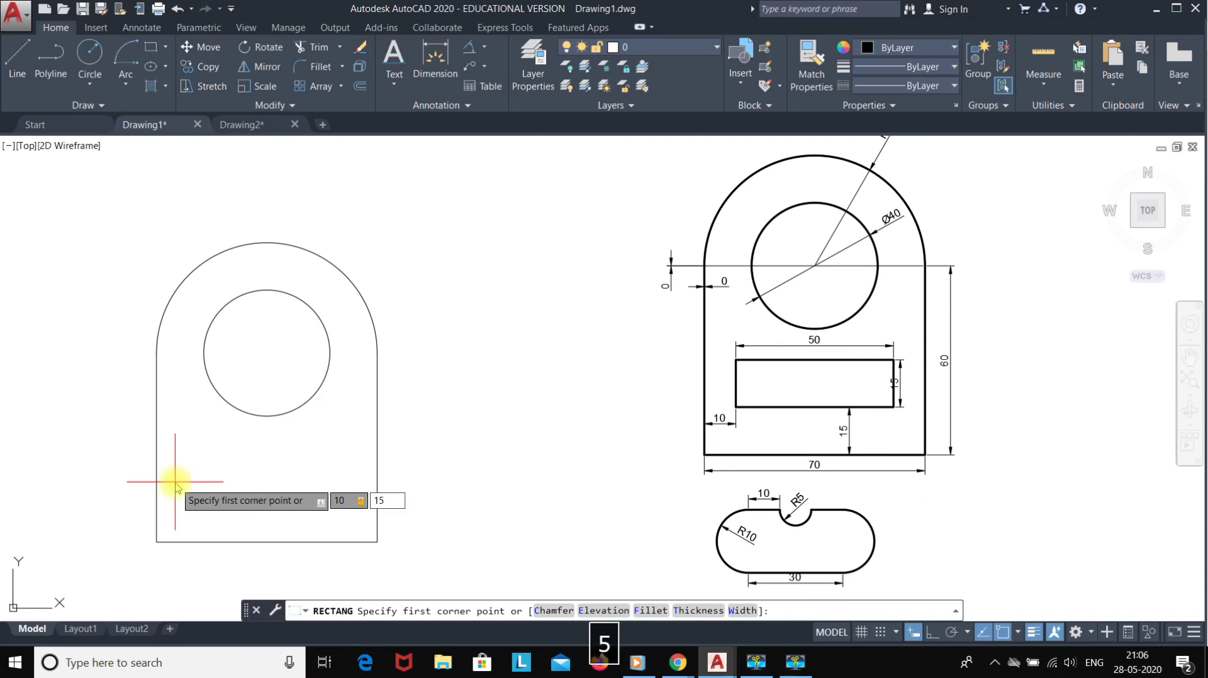
key("Return")
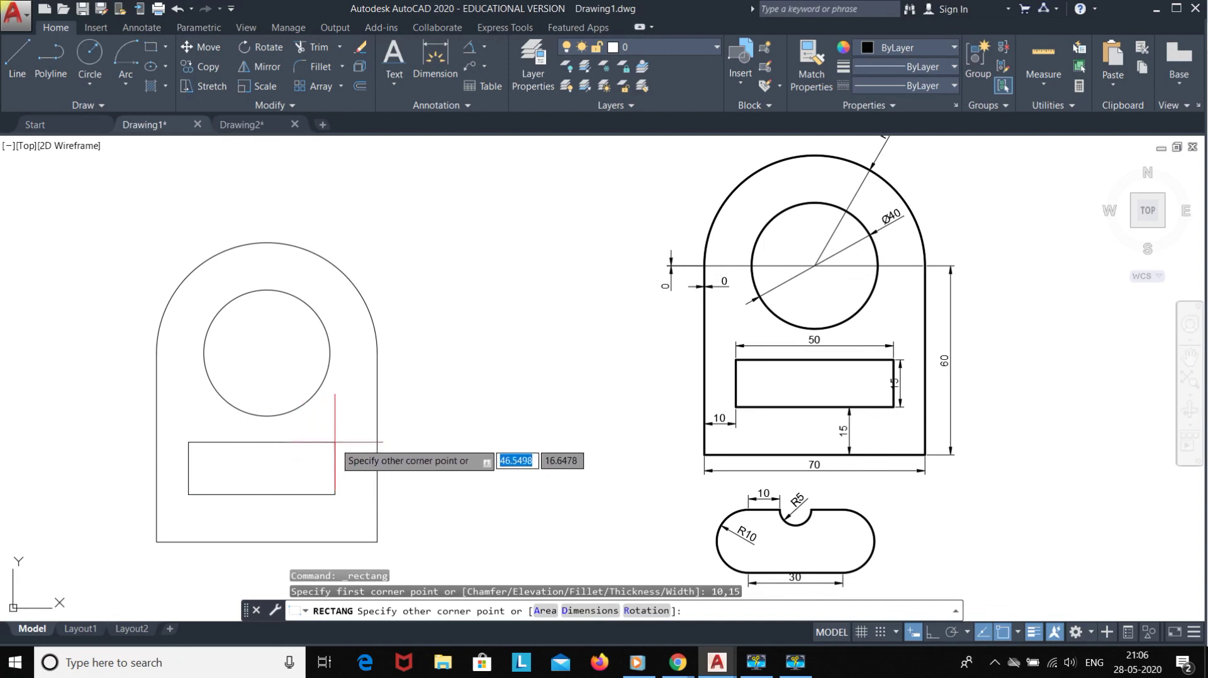
type("50")
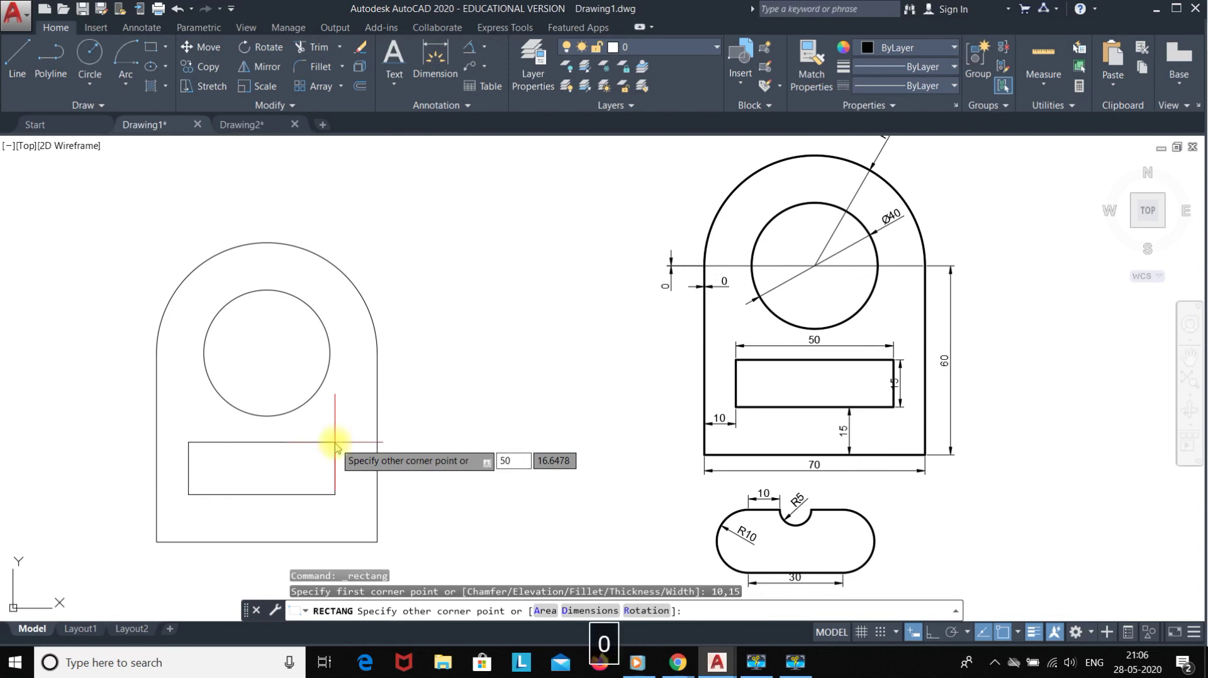
key("Tab")
type("15")
key("Return")
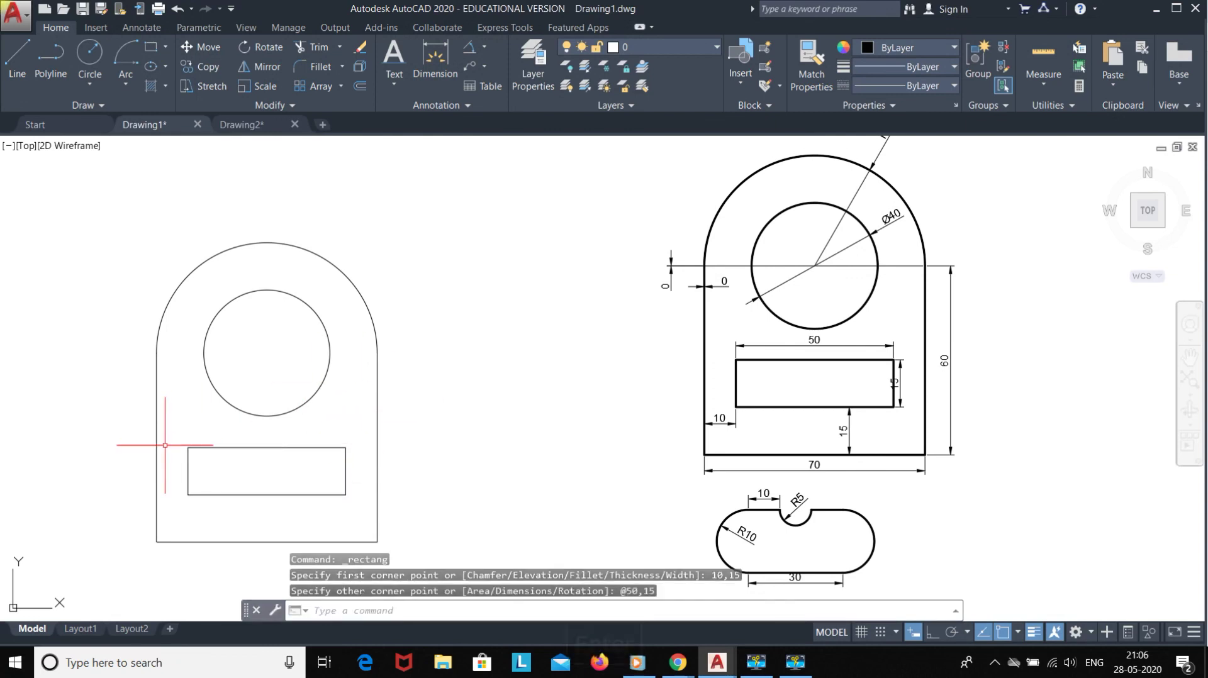
middle_click_drag(186, 539, 270, 417)
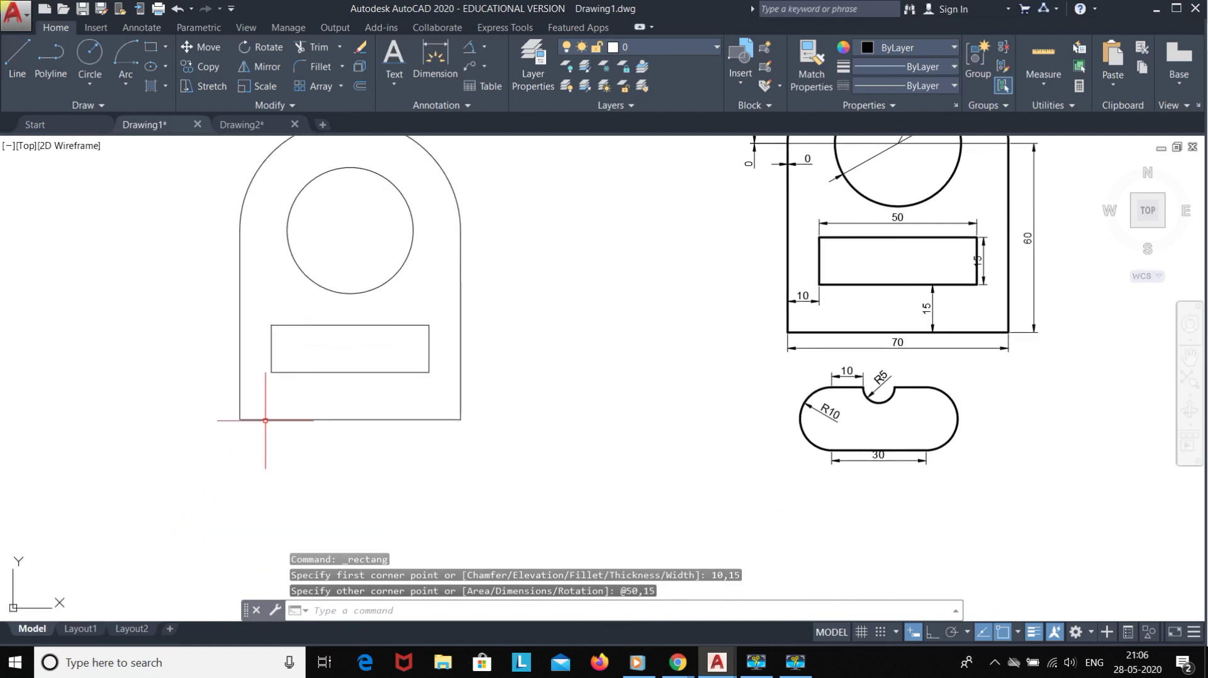
Step: With Ortho on, draw construction lines from the outline's lower-left corner, 10 units right and 15 units up to the inner rectangle's corner
left_click(18, 60)
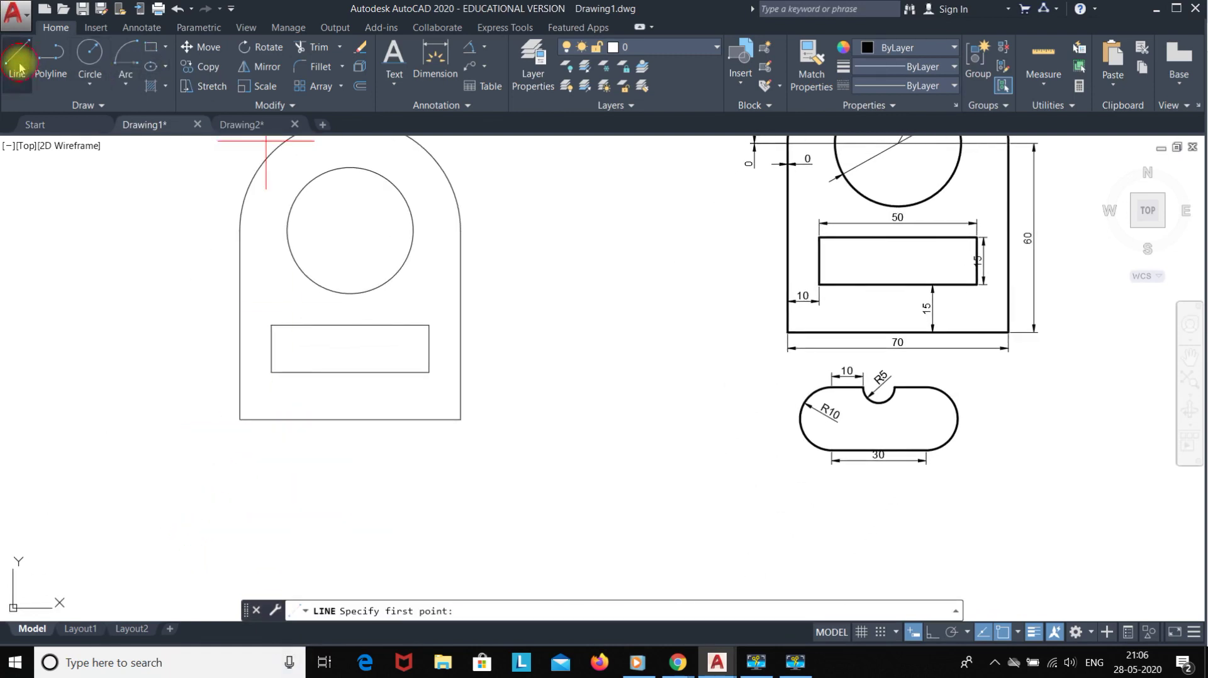
left_click(239, 420)
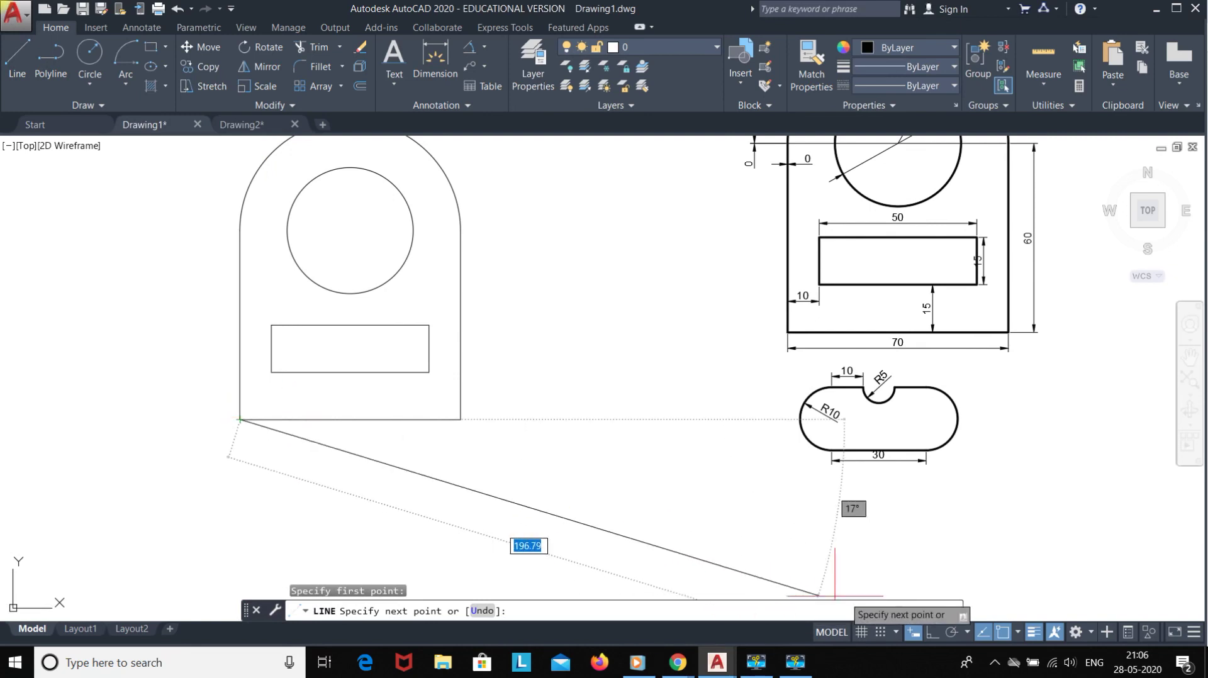
left_click(932, 633)
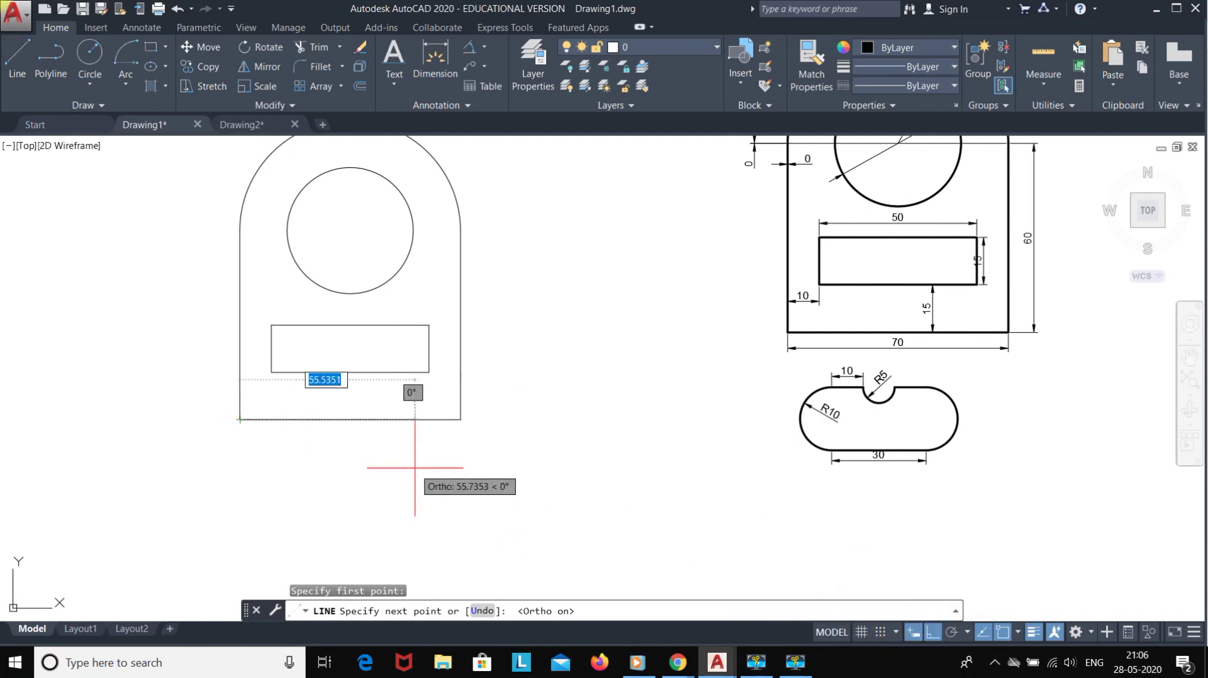
type("10")
key("Return")
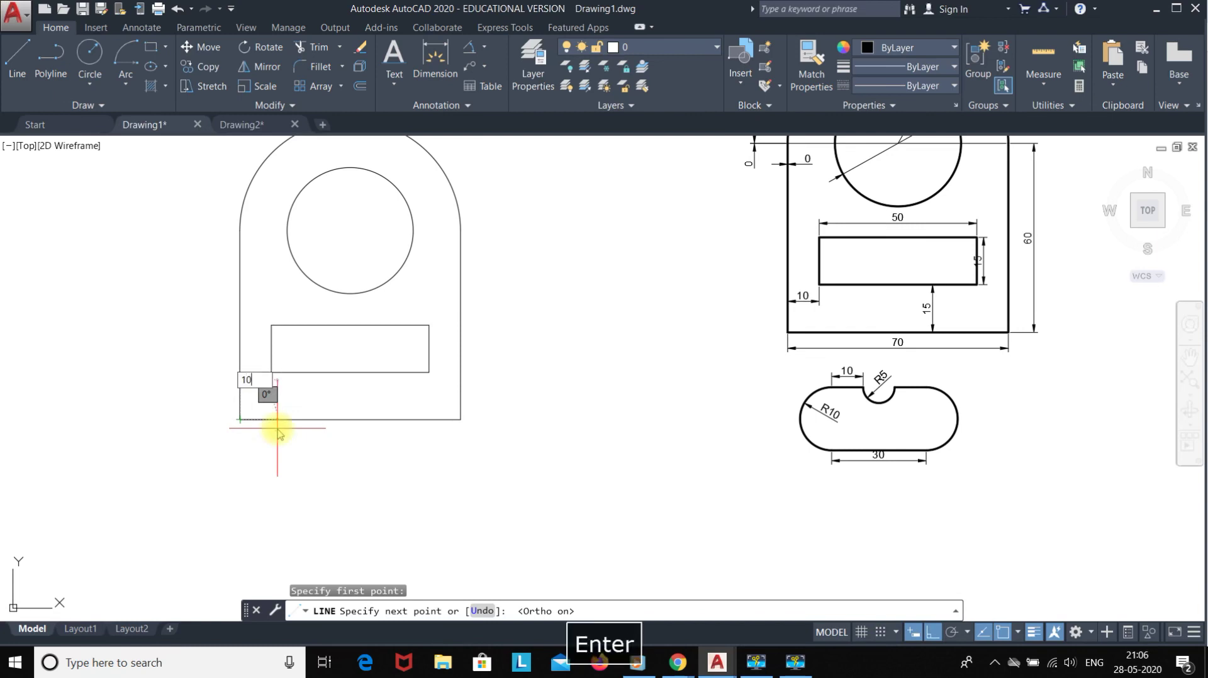
type("15")
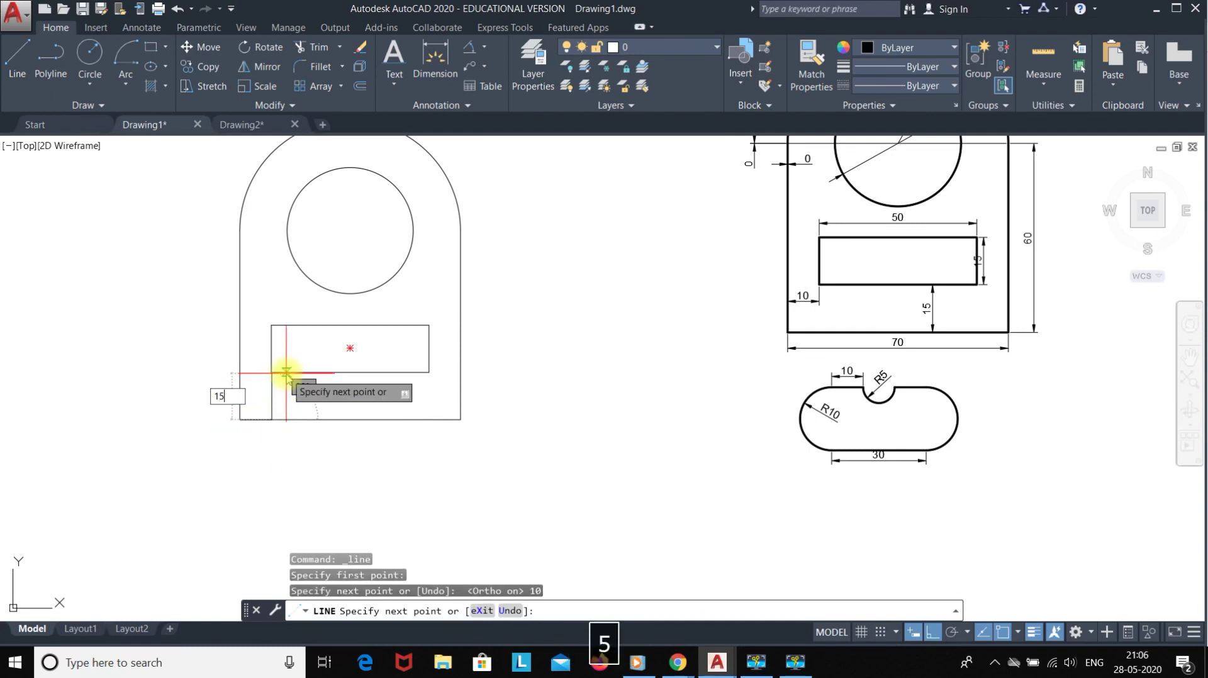
key("Return")
key("Escape")
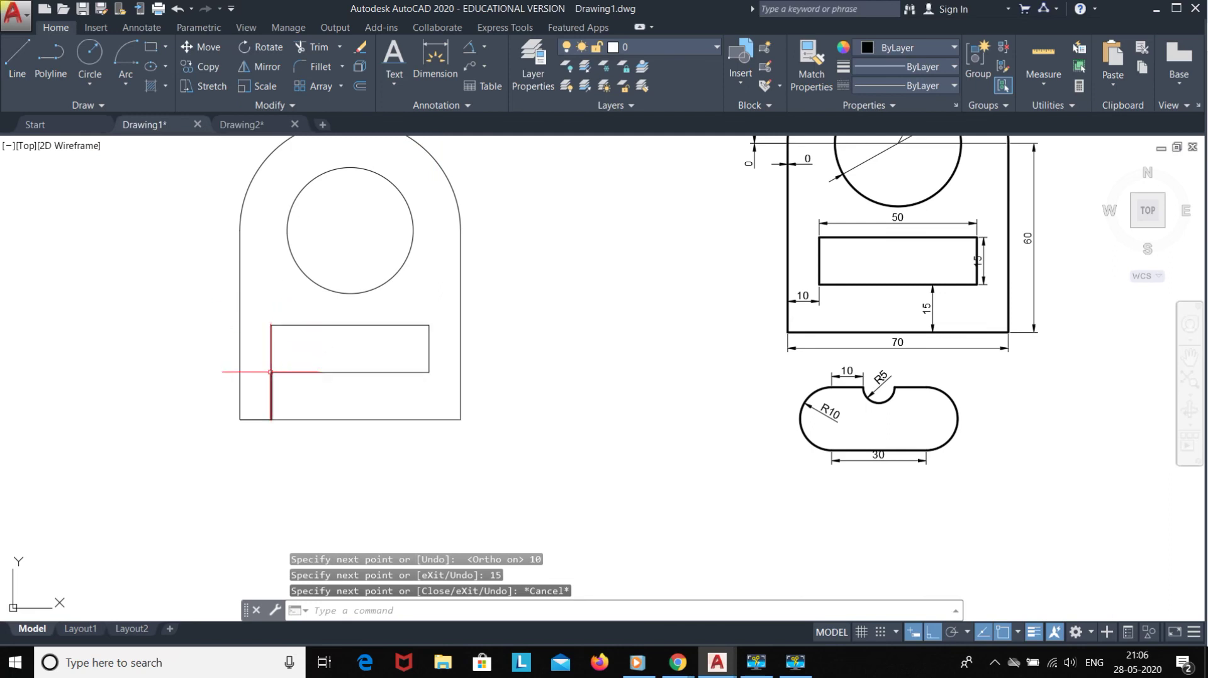
Step: Delete the two construction lines between the outline's lower-left corner and the inner rectangle
left_click(272, 395)
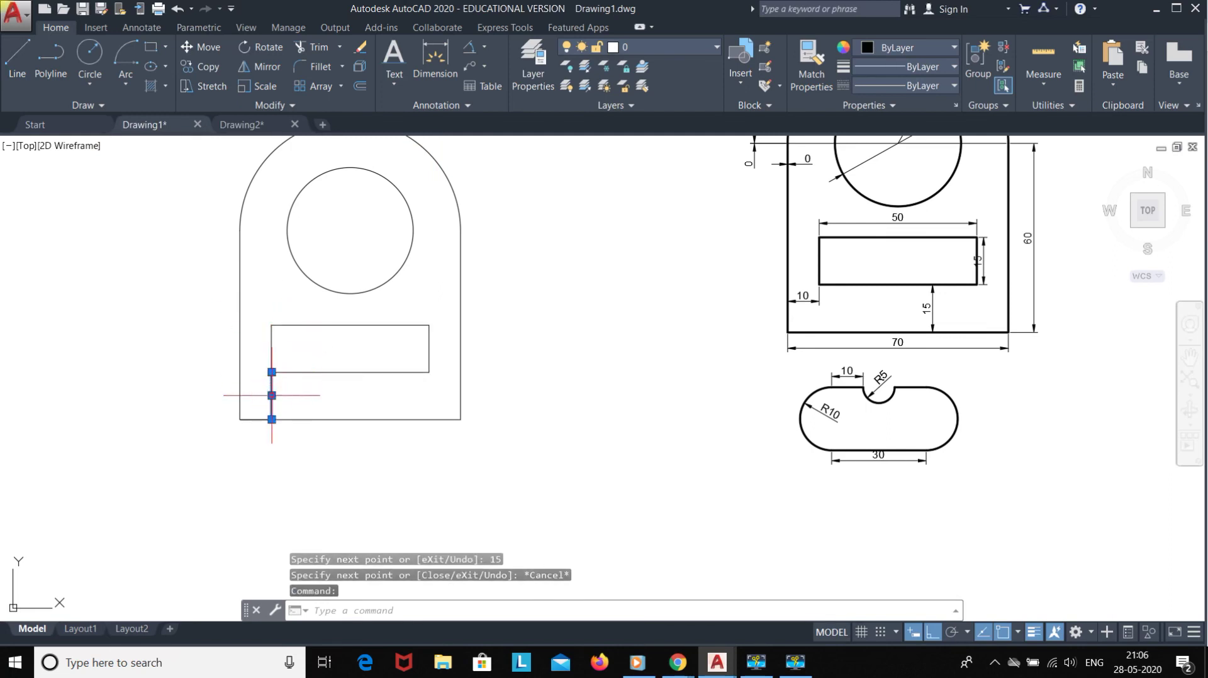
left_click(250, 419)
key("Delete")
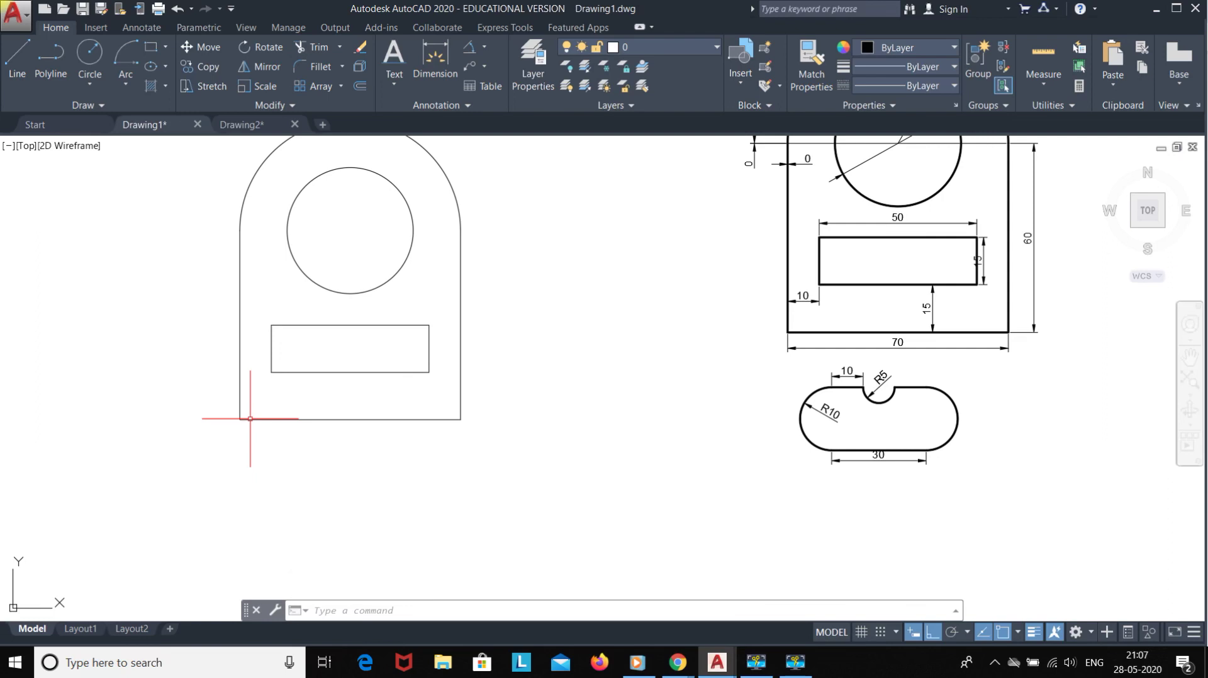
Step: Dimension the arched plate's bottom edge below the outline and its straight right edge beside it
middle_click_drag(537, 253, 564, 329)
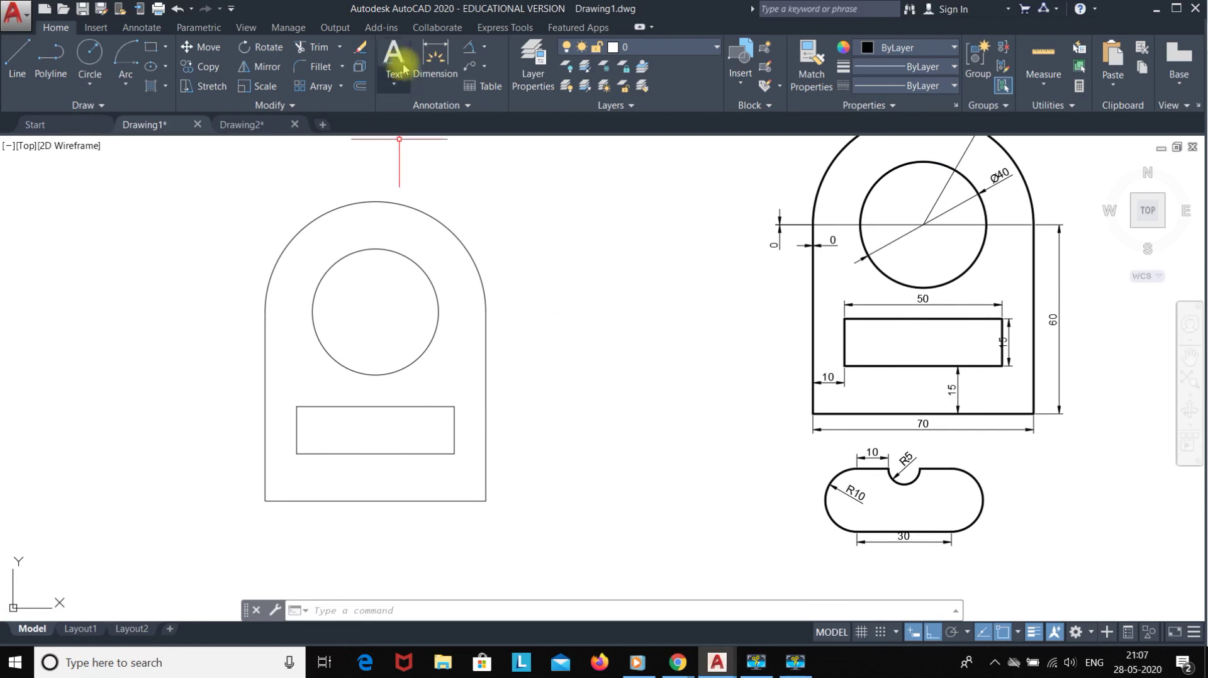
left_click(434, 54)
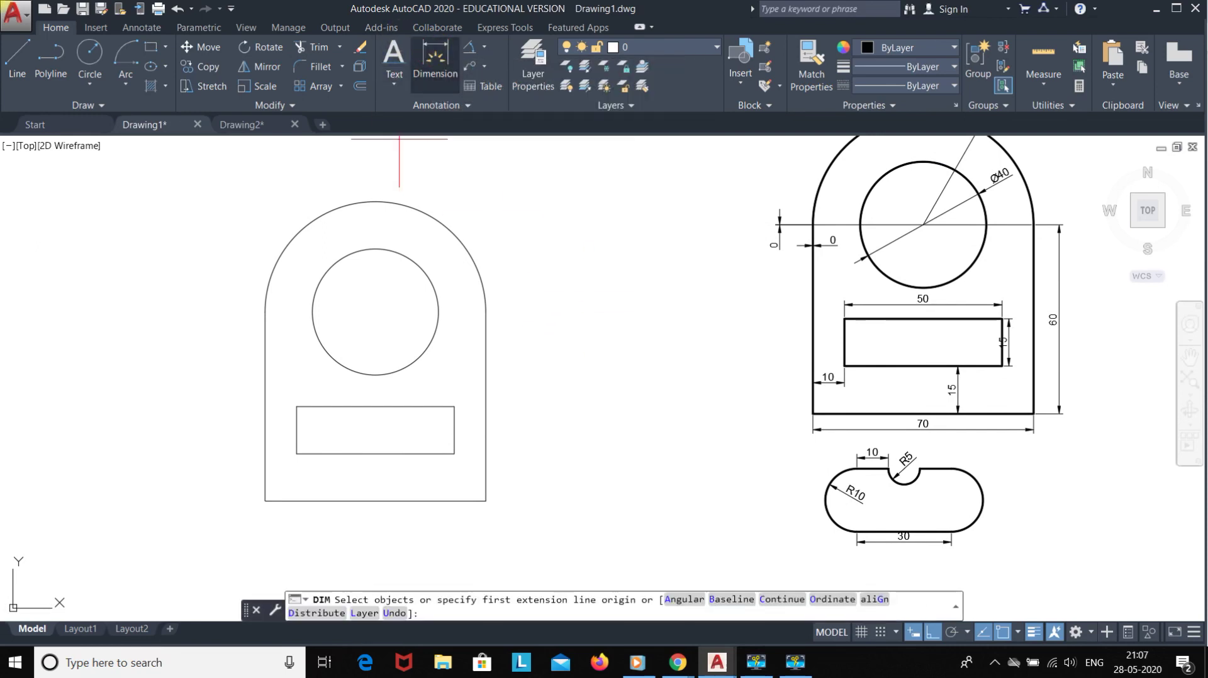
key("Return")
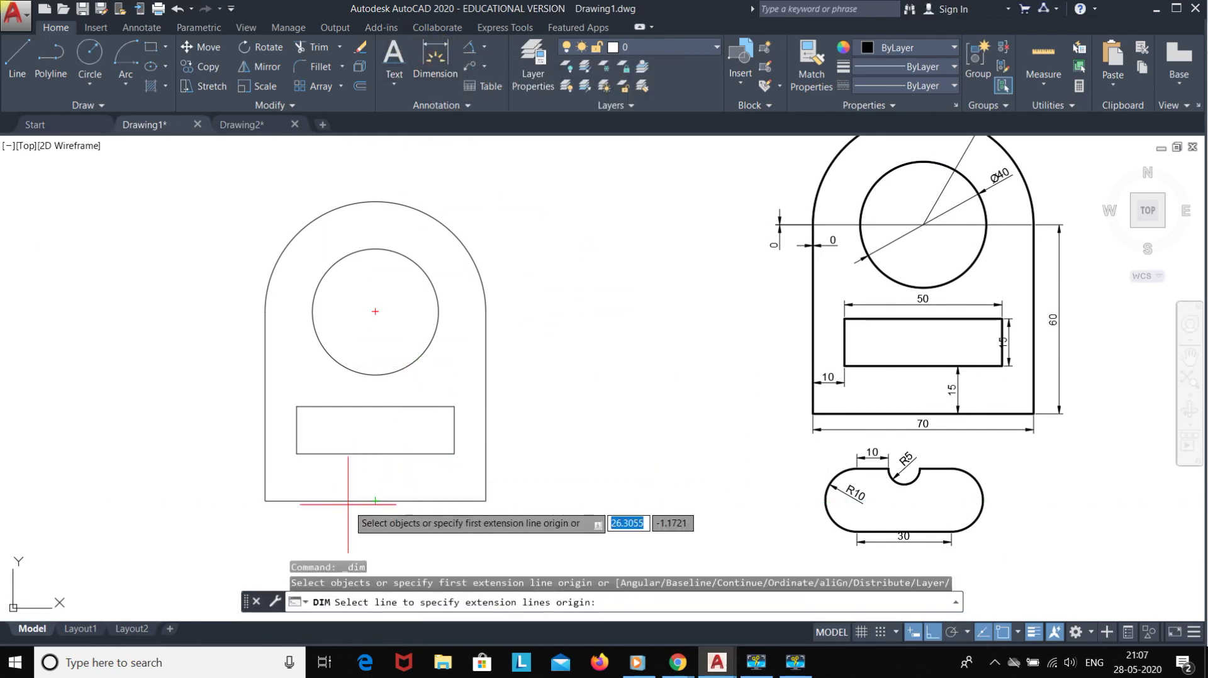
left_click(348, 502)
left_click(346, 529)
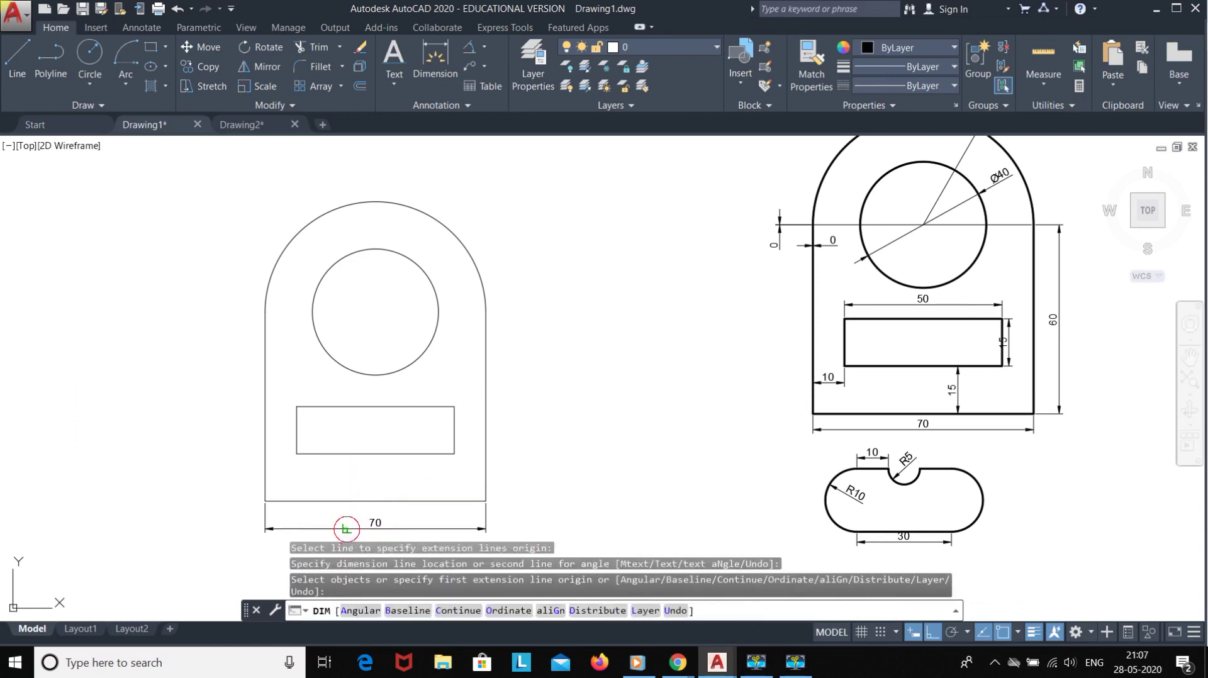
key("Return")
left_click(486, 384)
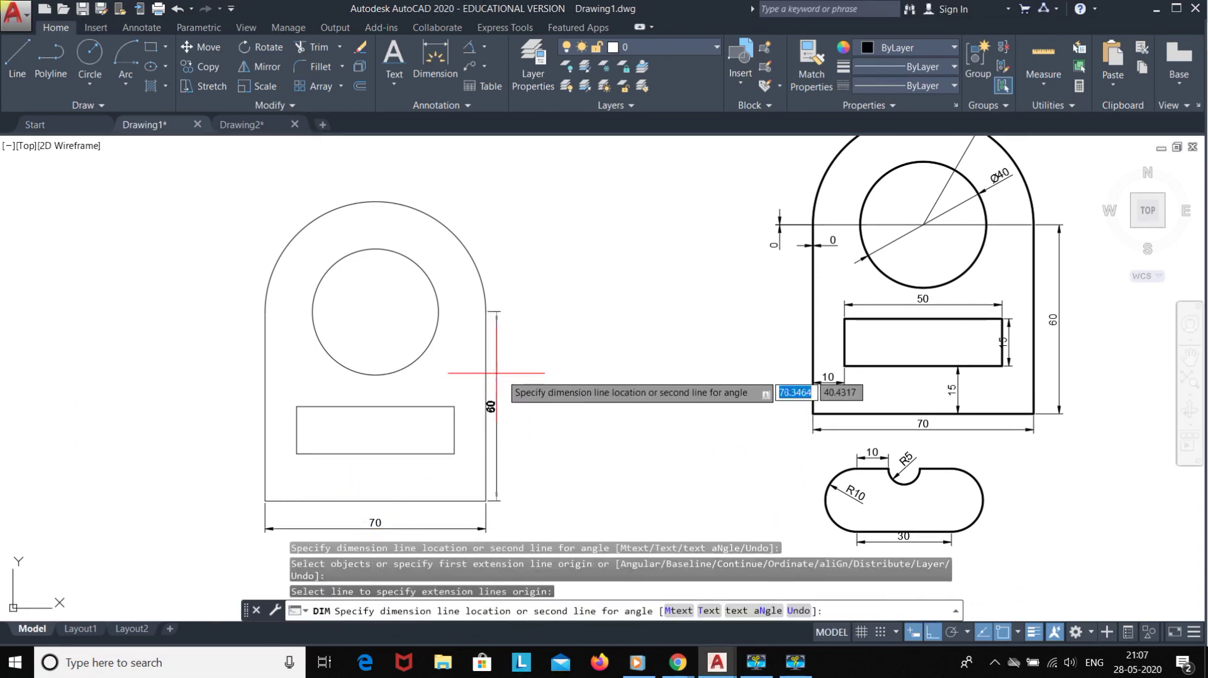
left_click(524, 378)
Step: Dimension the inner rectangle's width above it and its height to its right
key("Return")
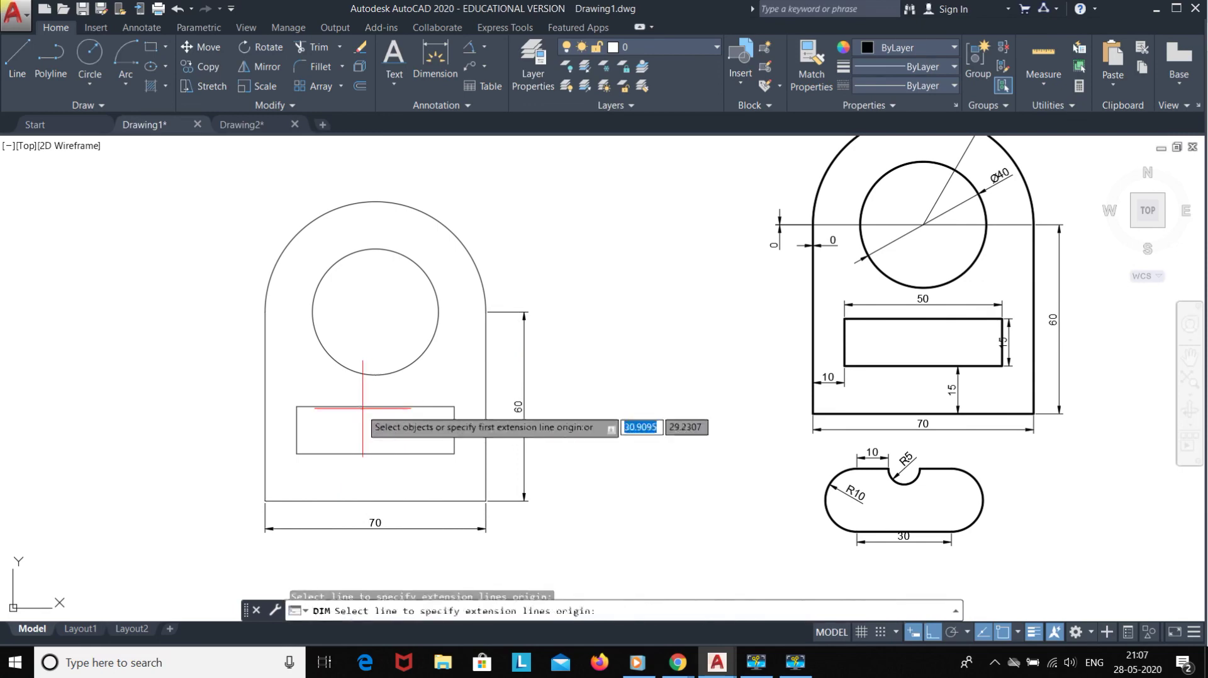
left_click(357, 405)
left_click(376, 390)
key("Return")
left_click(454, 422)
left_click(470, 419)
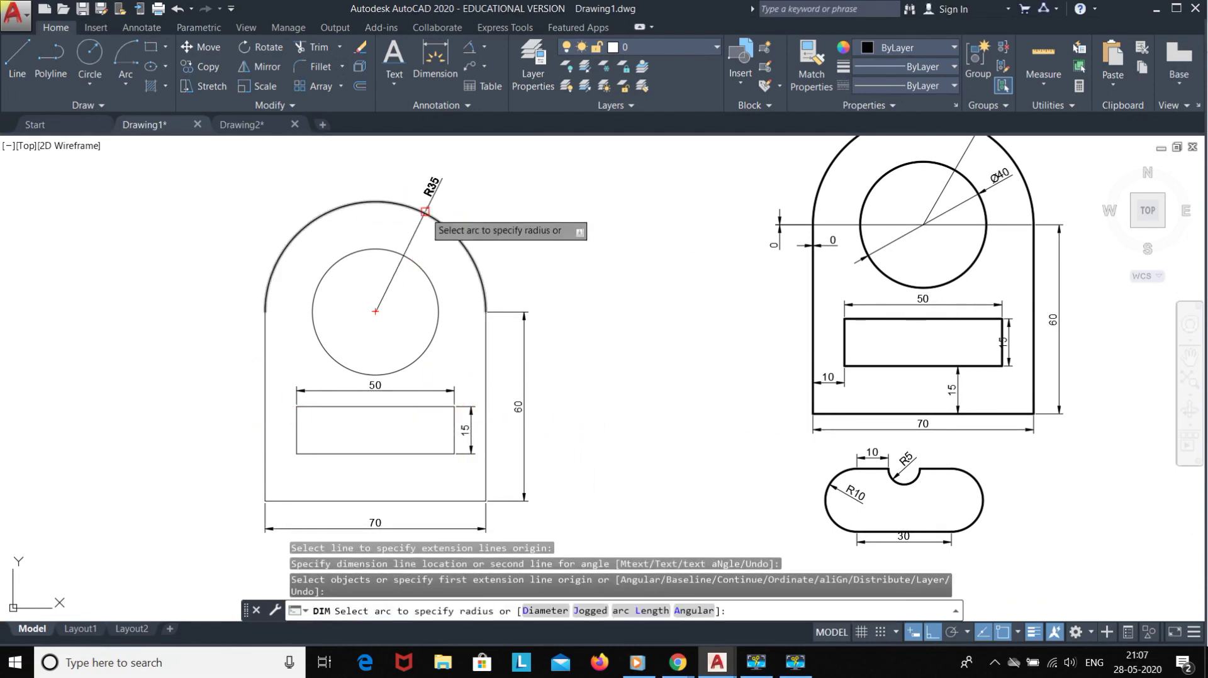
Step: Dimension the upper arc's radius and the inner circle's diameter, placing both texts outside the outline at the upper right
left_click(434, 216)
left_click(467, 162)
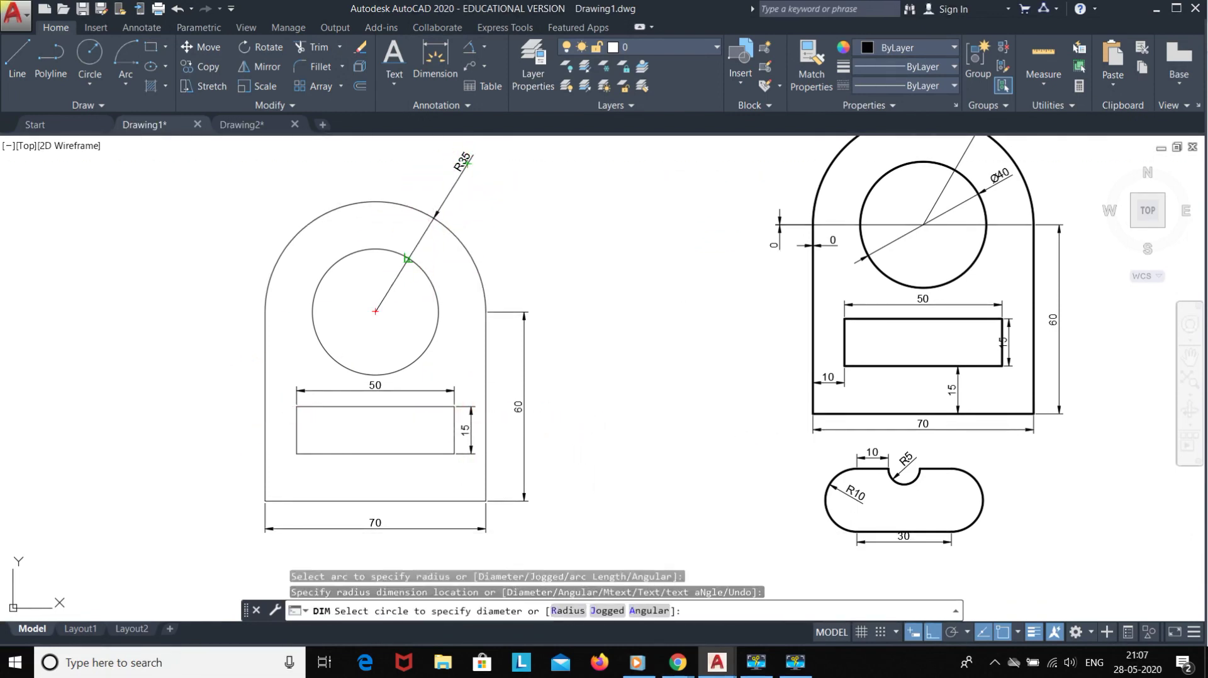
left_click(428, 270)
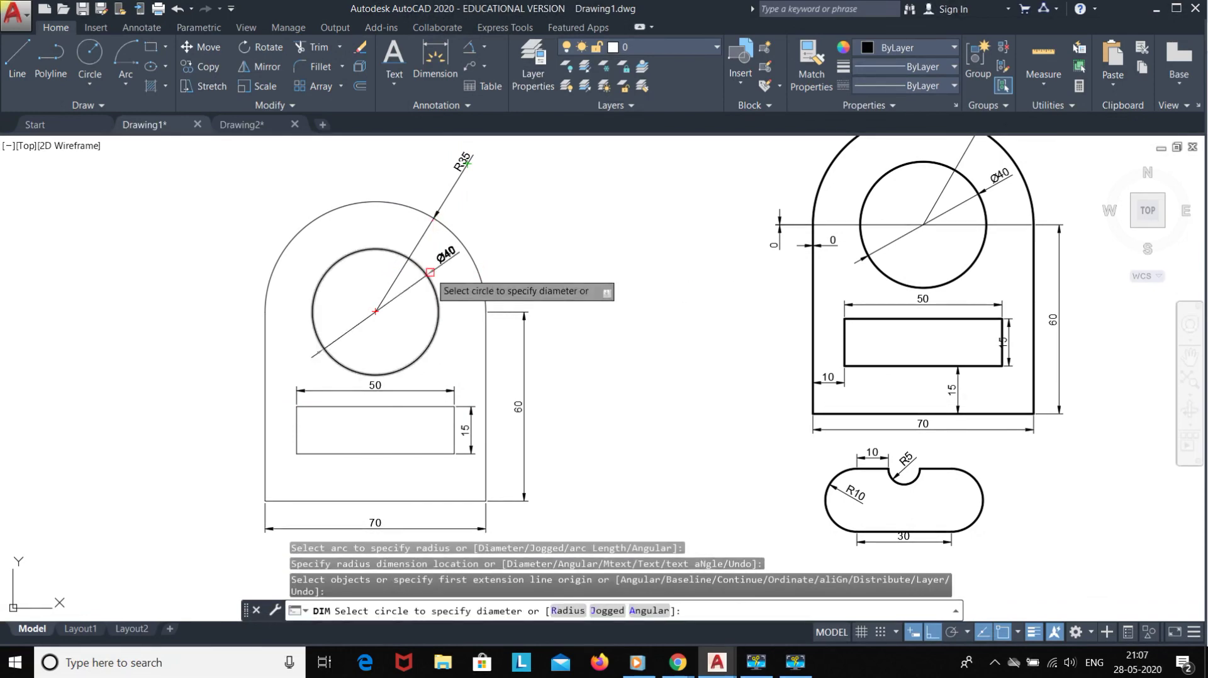
left_click(498, 216)
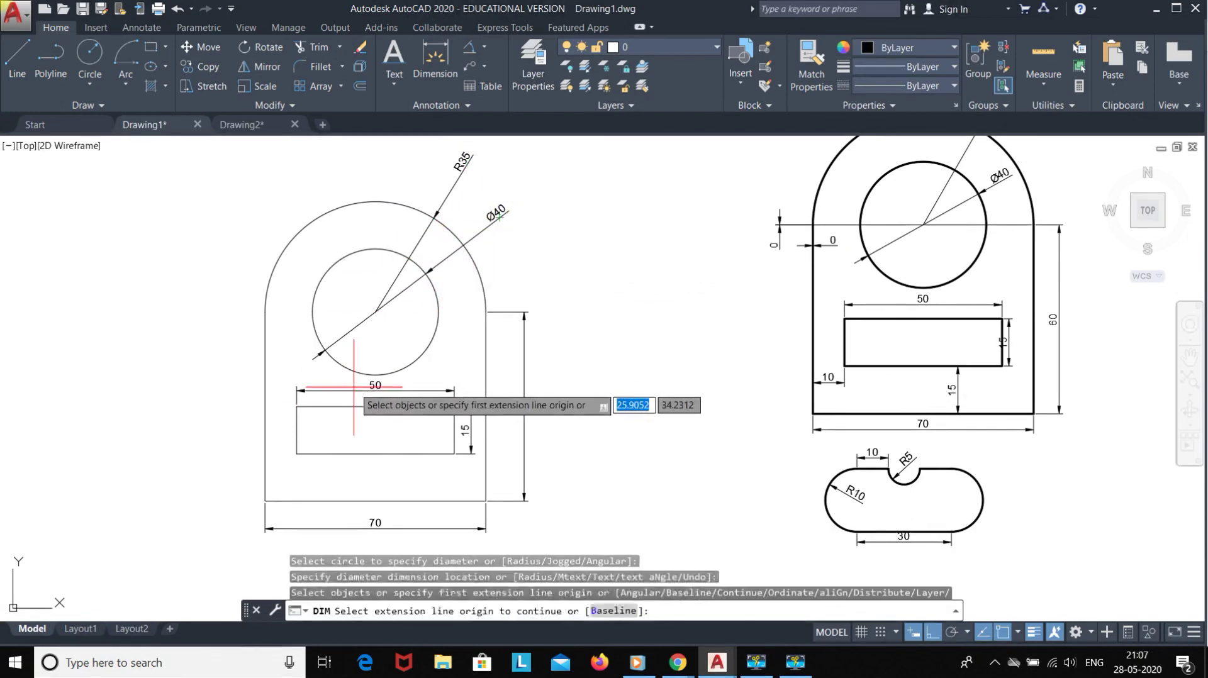
Step: Dimension the inner rectangle's horizontal offset from the plate's left edge and its vertical offset from the bottom edge
left_click(296, 432)
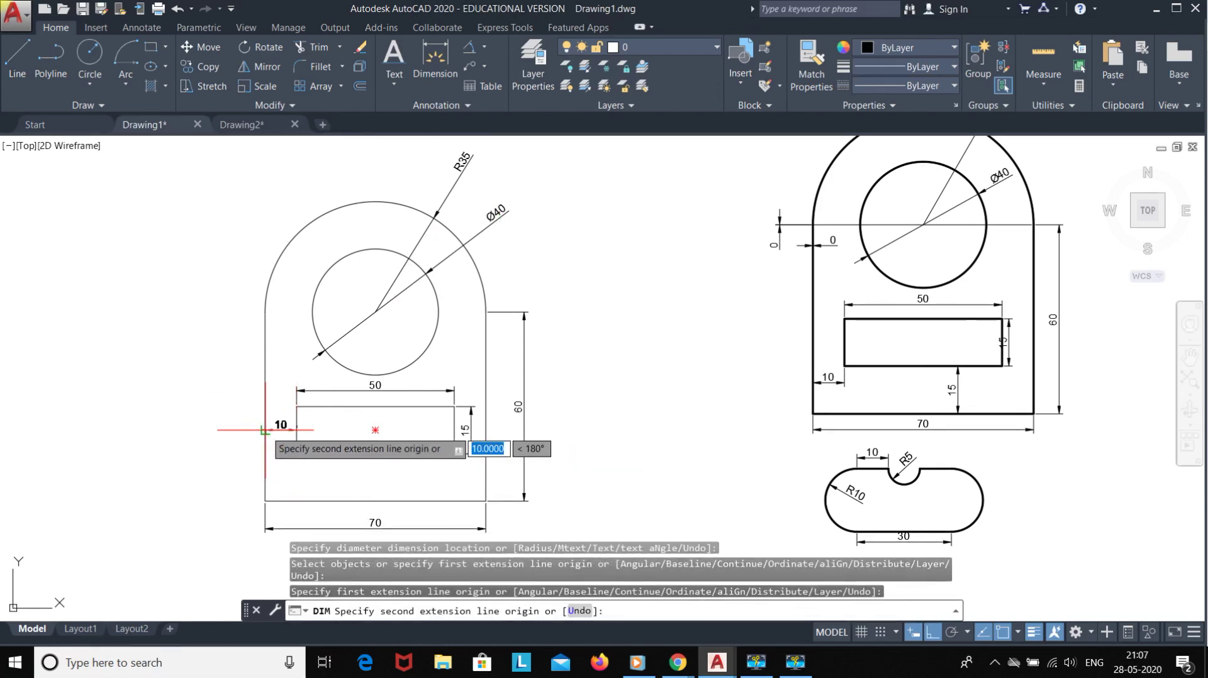
left_click(267, 424)
left_click(267, 445)
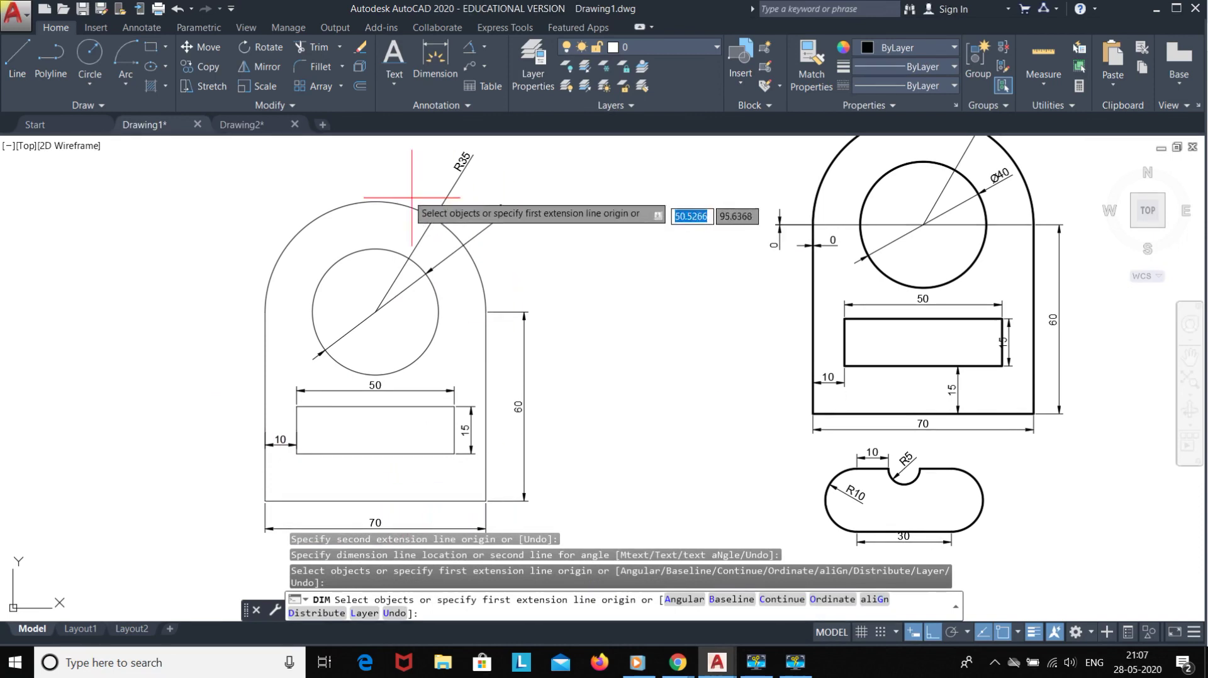
left_click(376, 454)
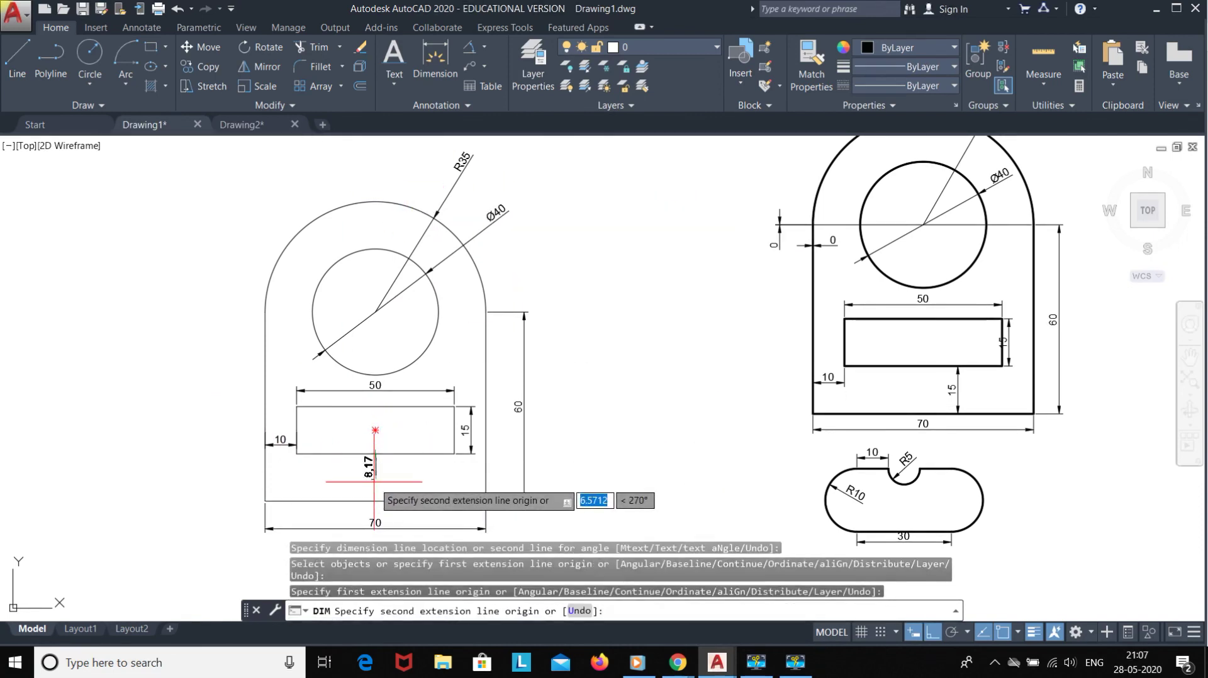
left_click(375, 501)
left_click(412, 484)
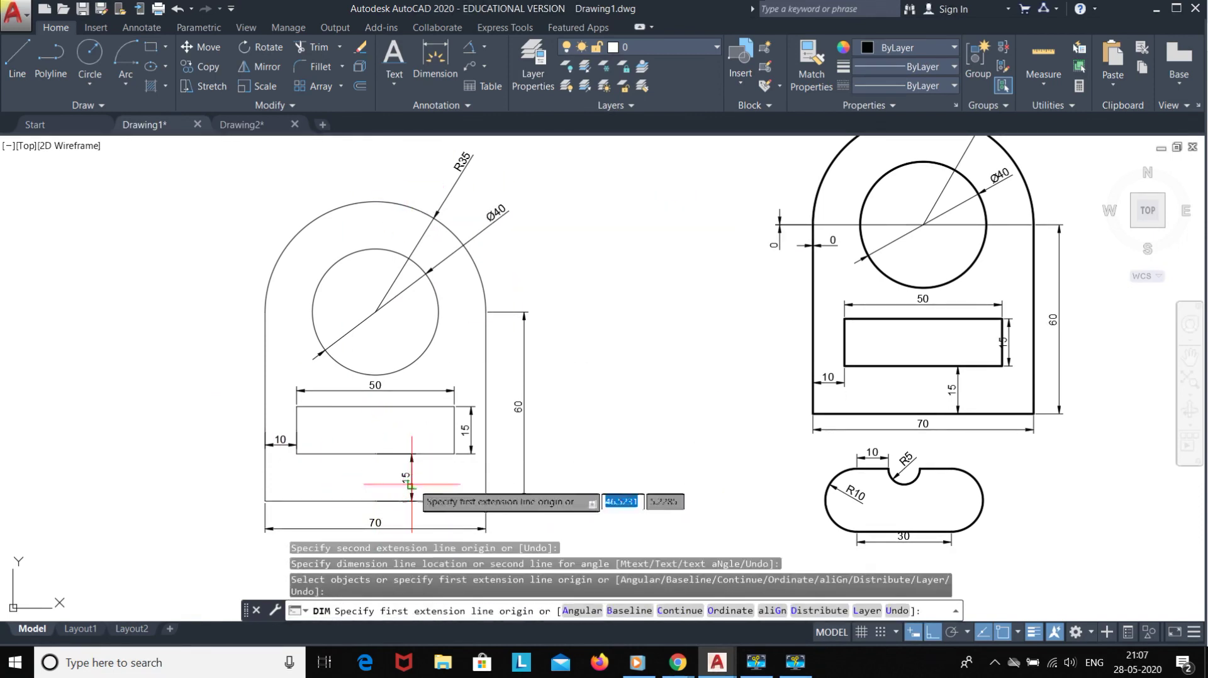
left_click(485, 50)
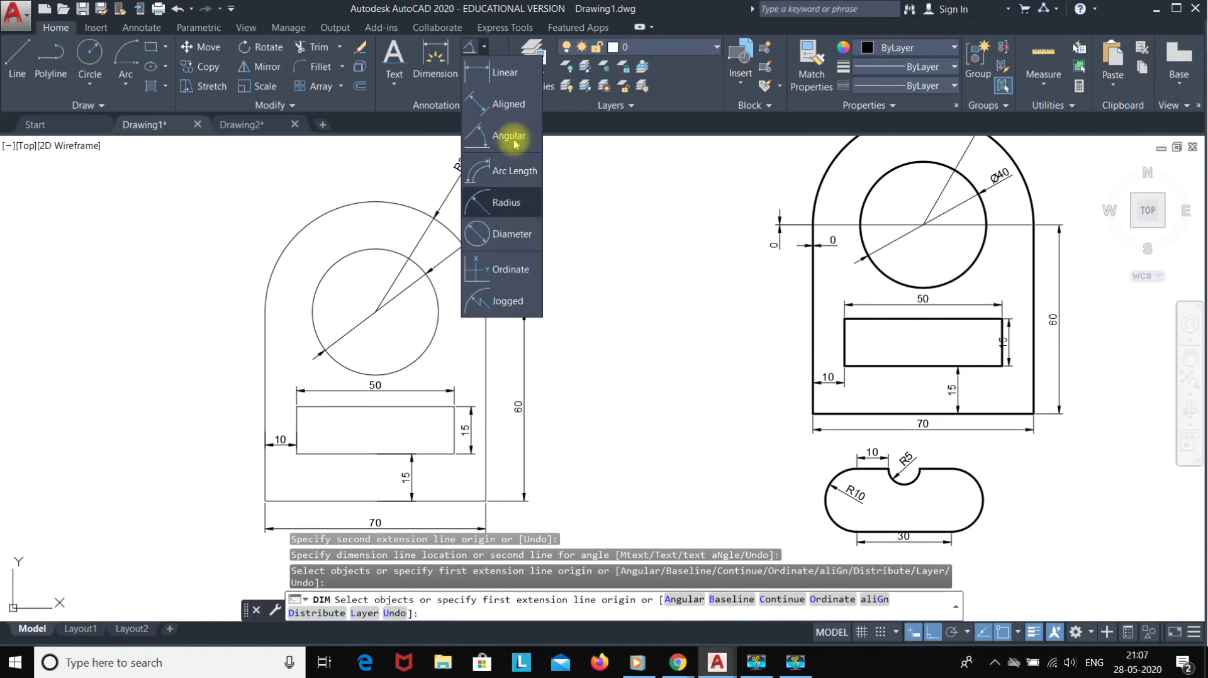
key("Escape")
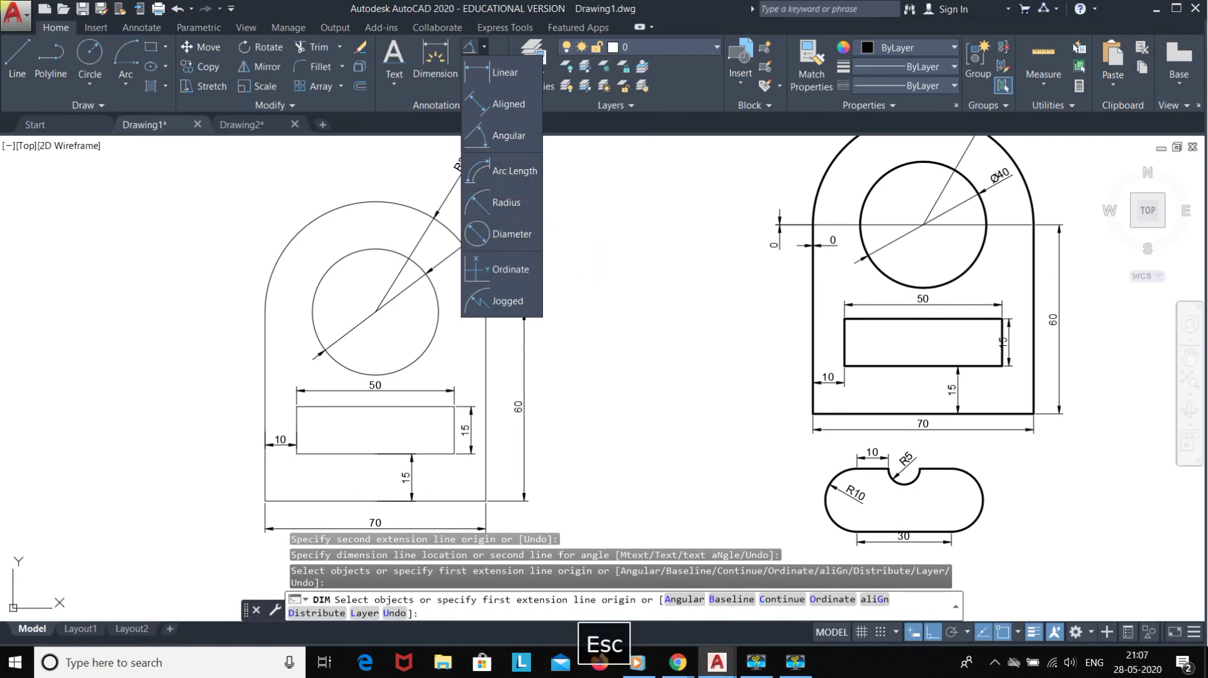